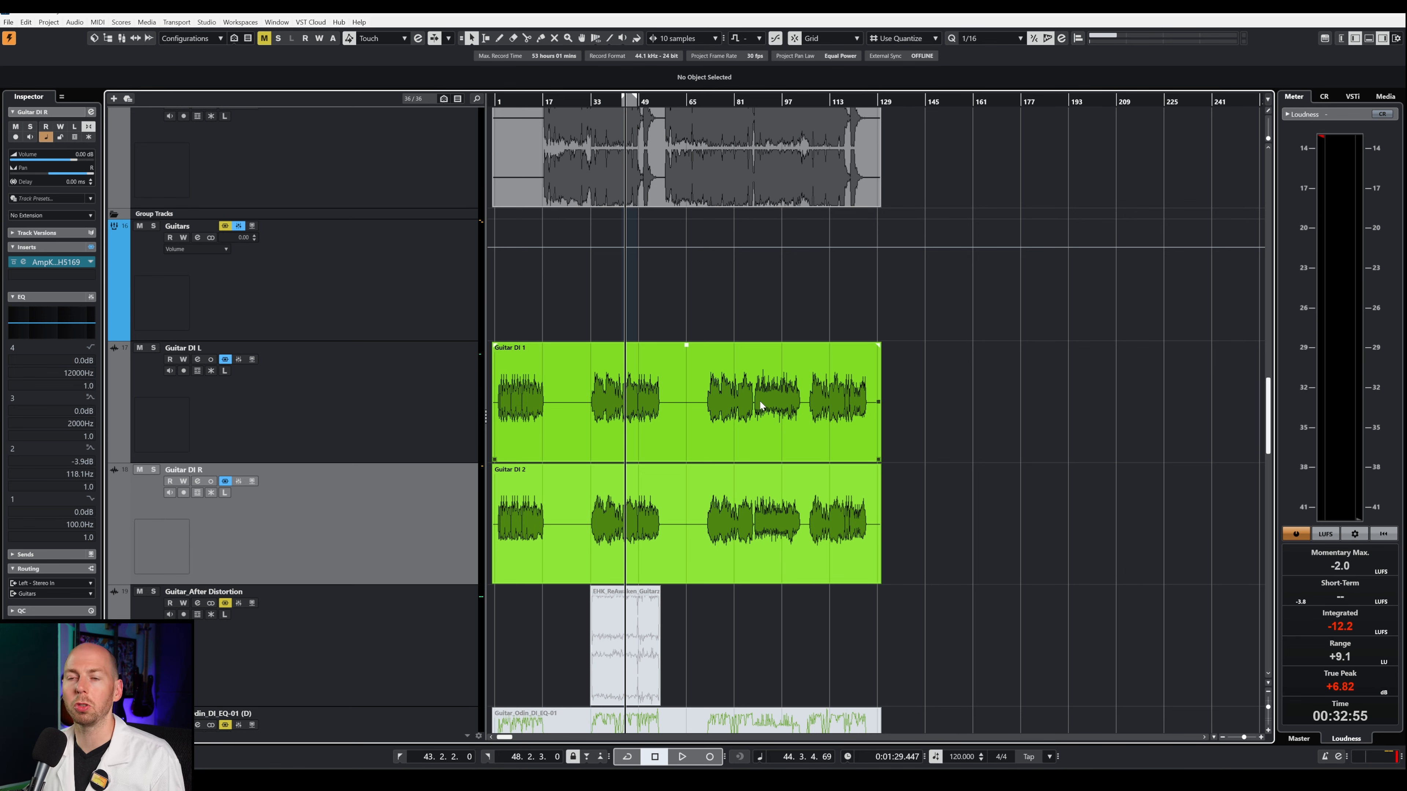
Step: Solo the Guitar DI L and Guitar DI R tracks and play both distorted guitars together
{"action": "scroll", "coordinate": [655, 463], "scroll_direction": "up", "scroll_amount": 2}
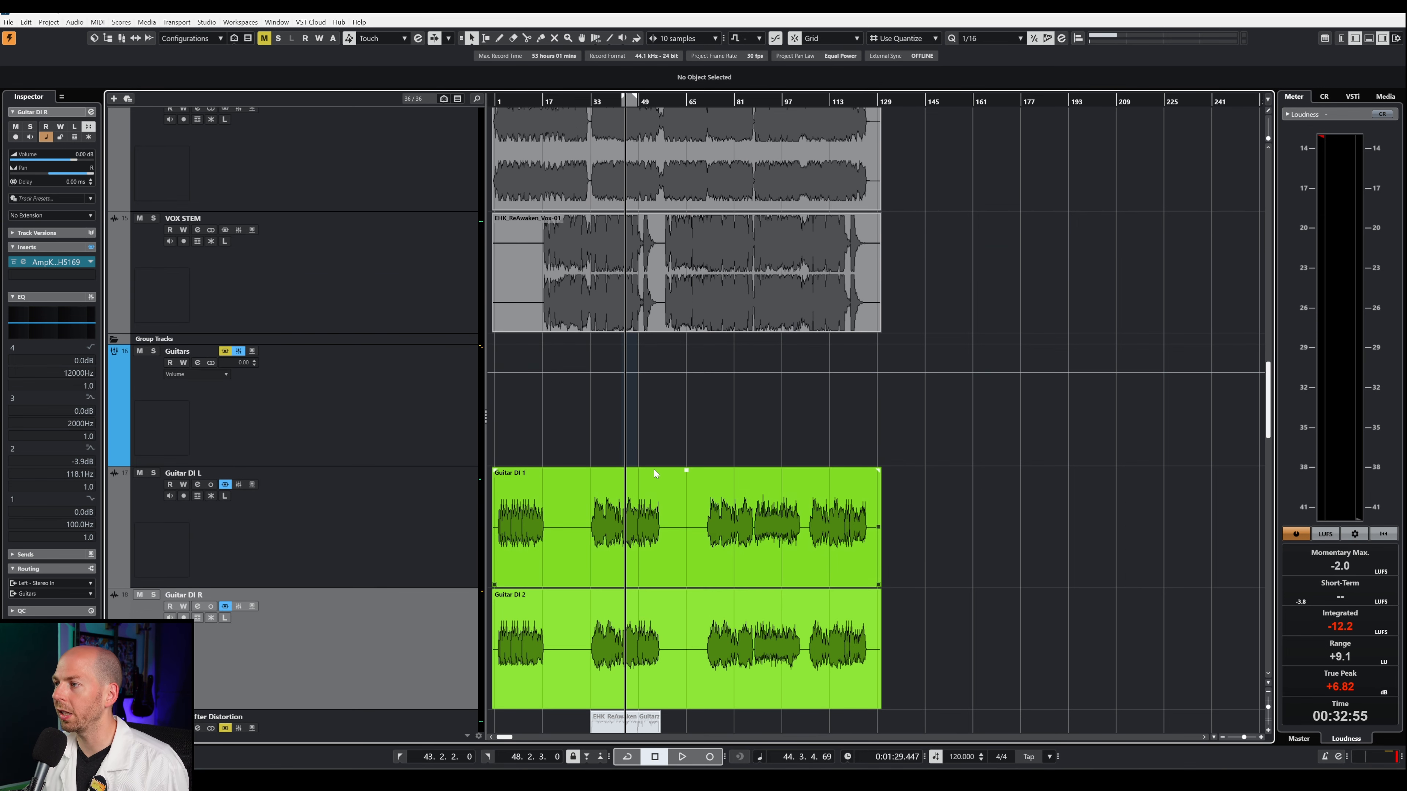
{"action": "scroll", "coordinate": [652, 467], "scroll_direction": "down", "scroll_amount": 4}
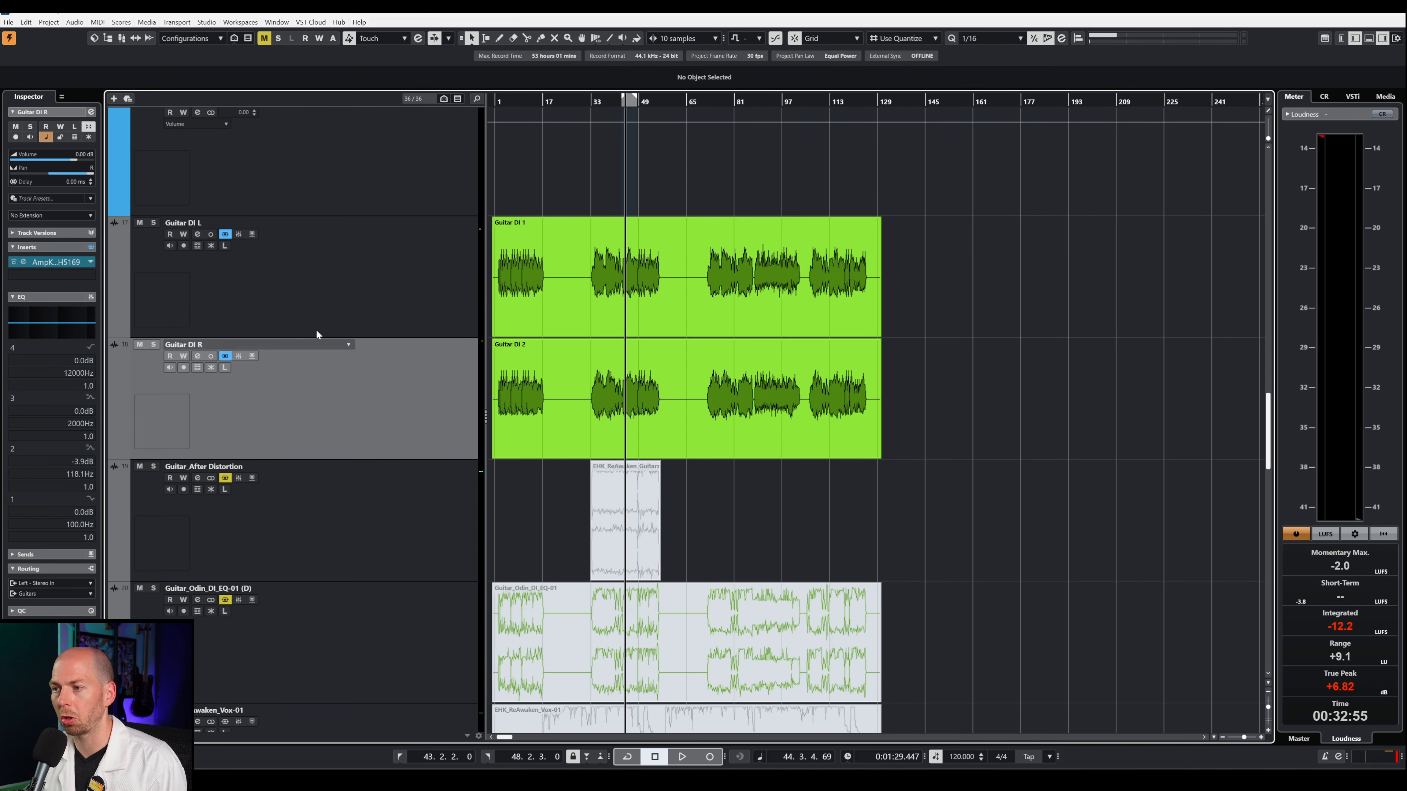
{"action": "left_click", "coordinate": [325, 282], "text": "ctrl"}
{"action": "key", "text": "s"}
{"action": "key", "text": "space"}
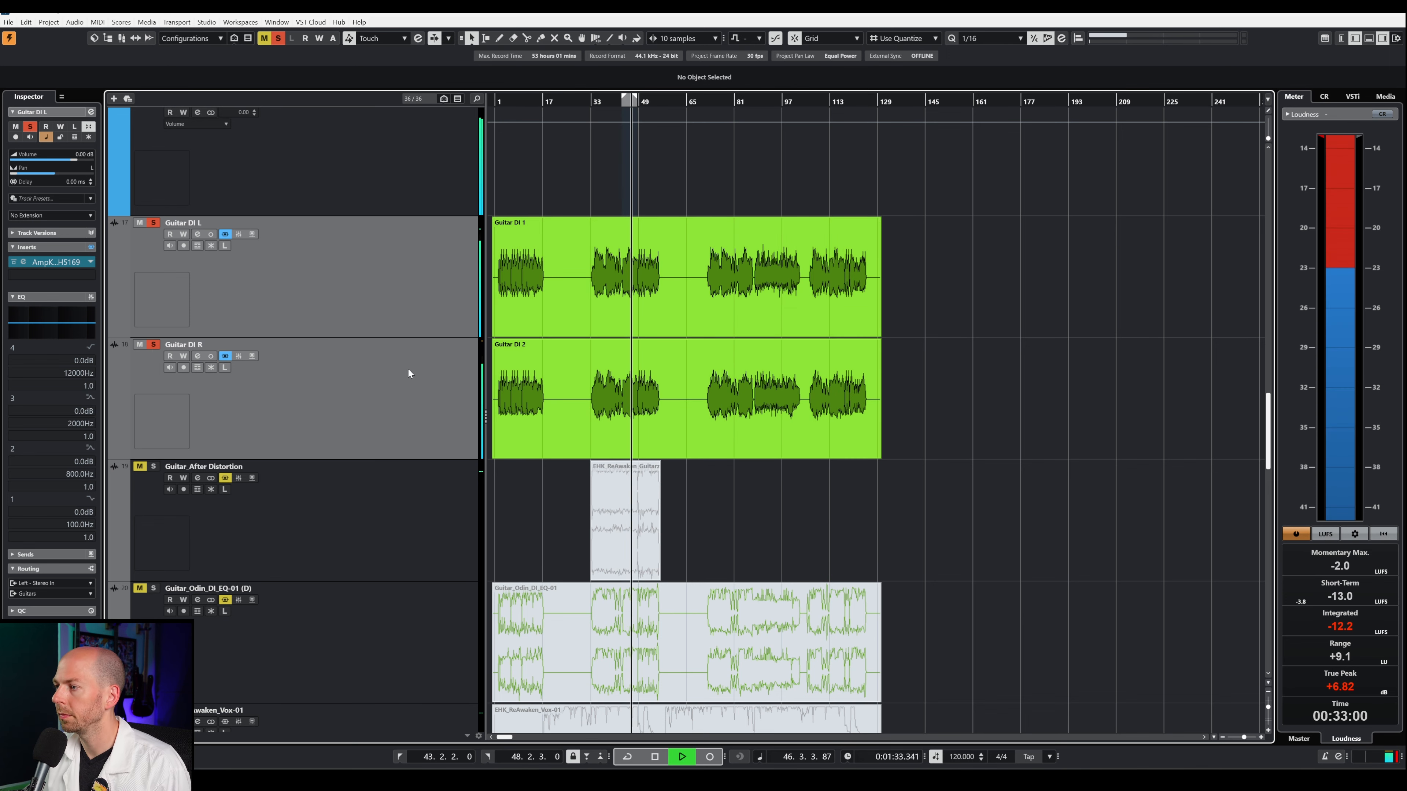
{"action": "scroll", "coordinate": [560, 506], "scroll_direction": "down", "scroll_amount": 3}
{"action": "scroll", "coordinate": [656, 438], "scroll_direction": "up", "scroll_amount": 5, "text": "ctrl"}
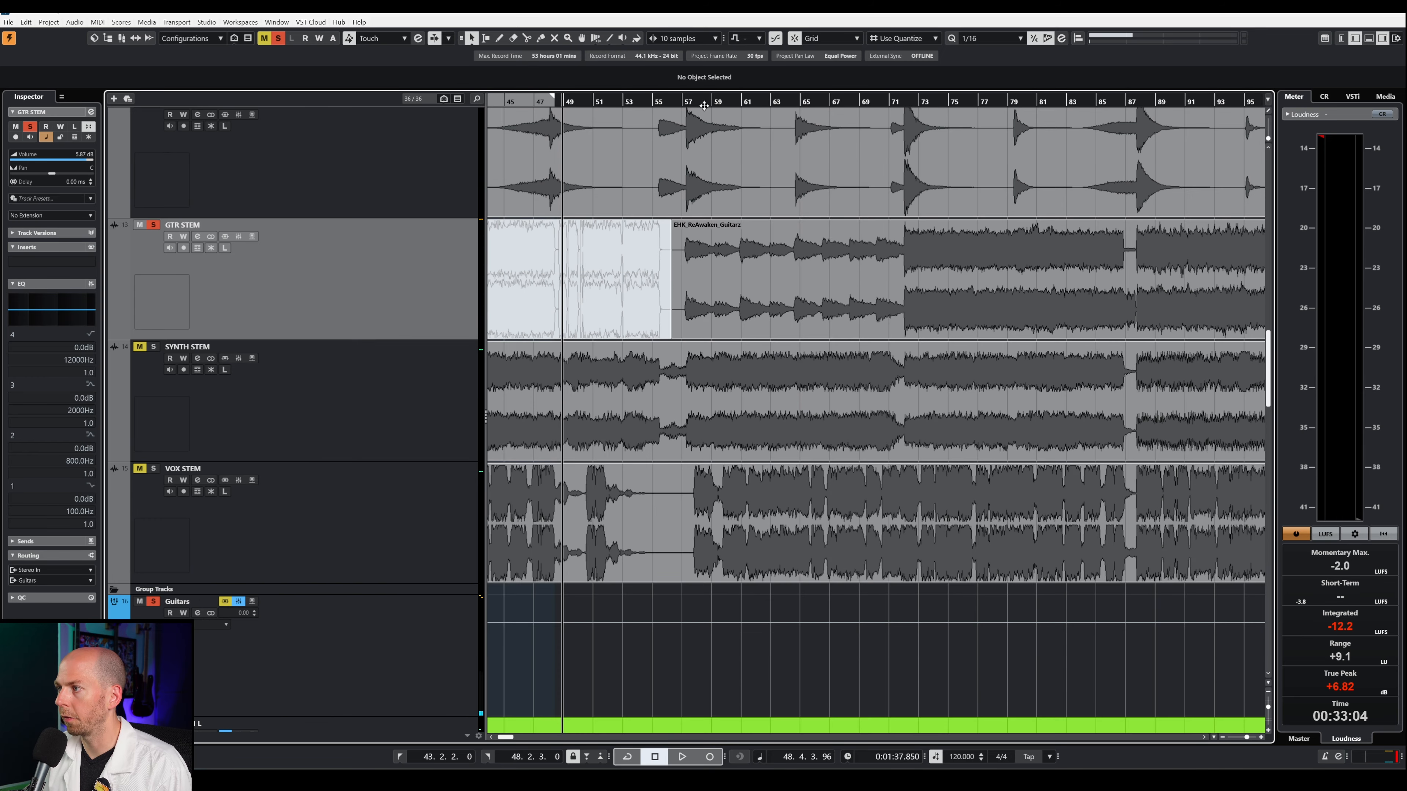
Step: Solo the GTR STEM track and audition its clean guitar section from about bar 17
{"action": "left_click", "coordinate": [689, 104]}
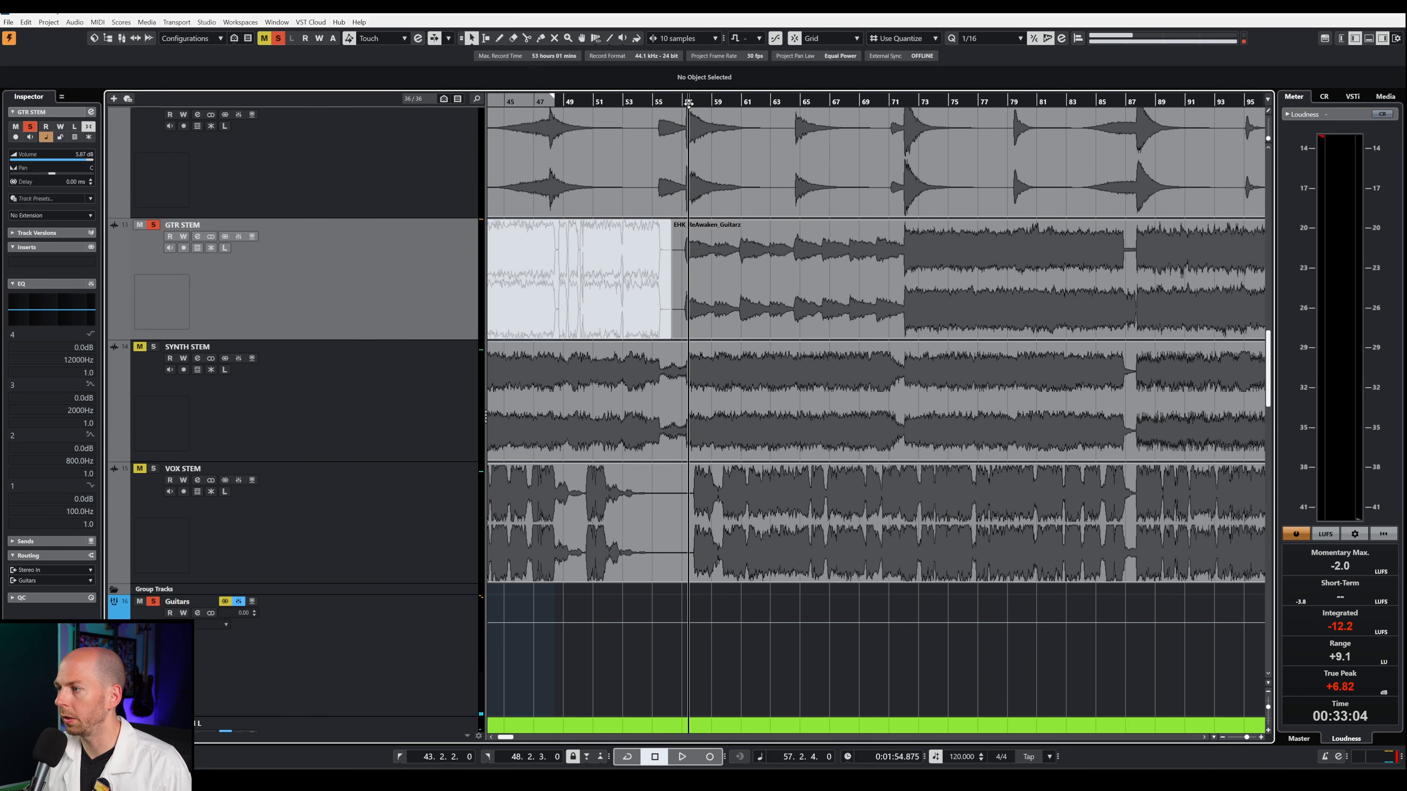
{"action": "key", "text": "space"}
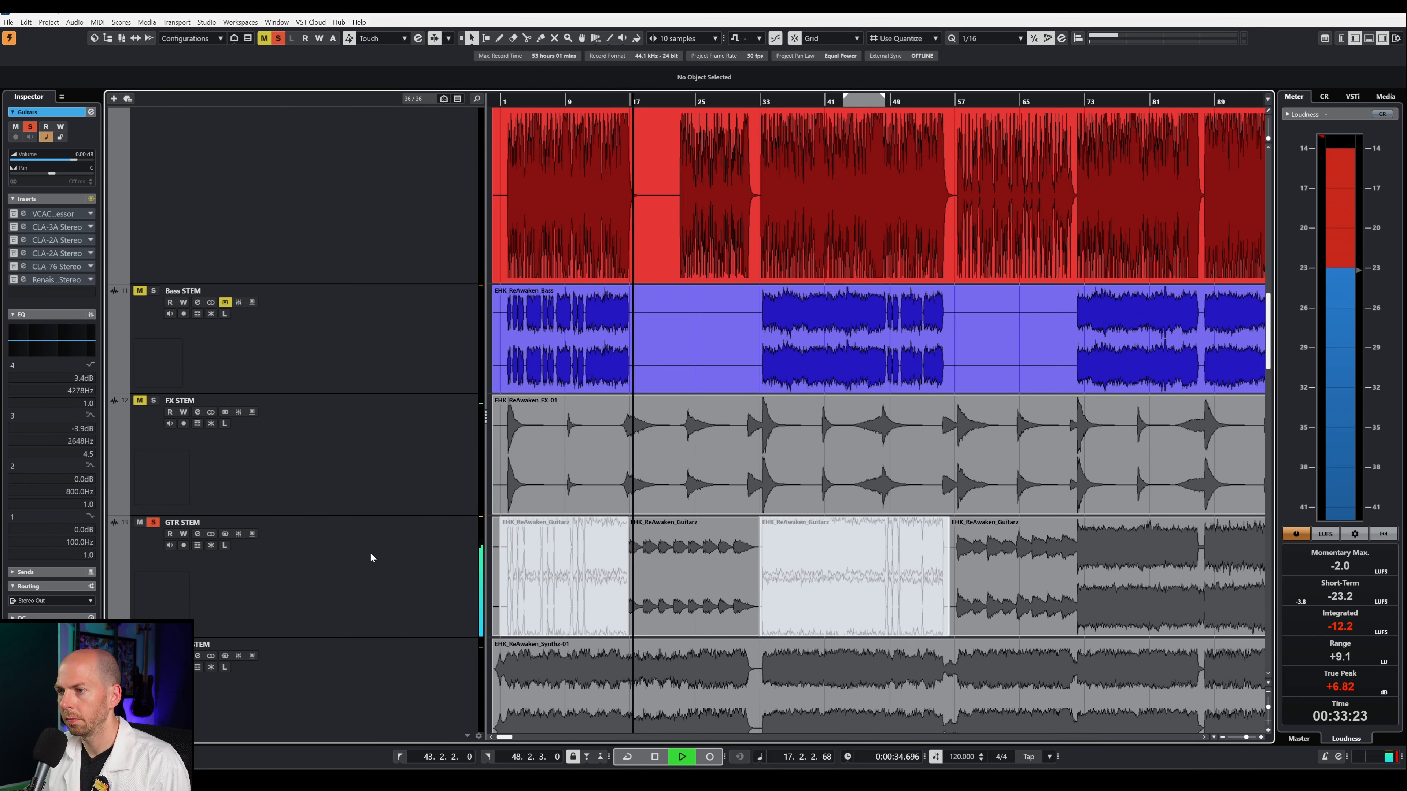
{"action": "scroll", "coordinate": [635, 566], "scroll_direction": "down", "scroll_amount": 3}
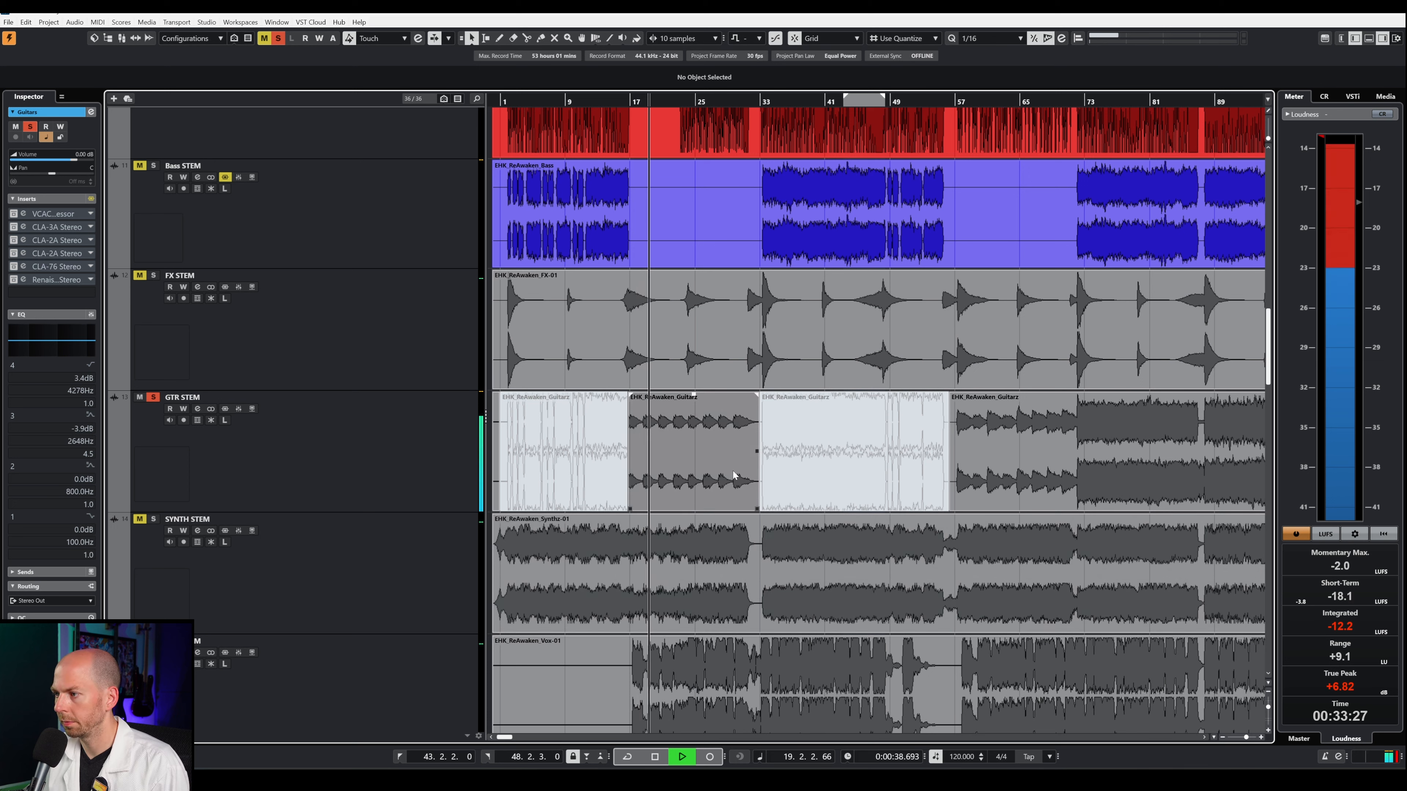
{"action": "key", "text": "space"}
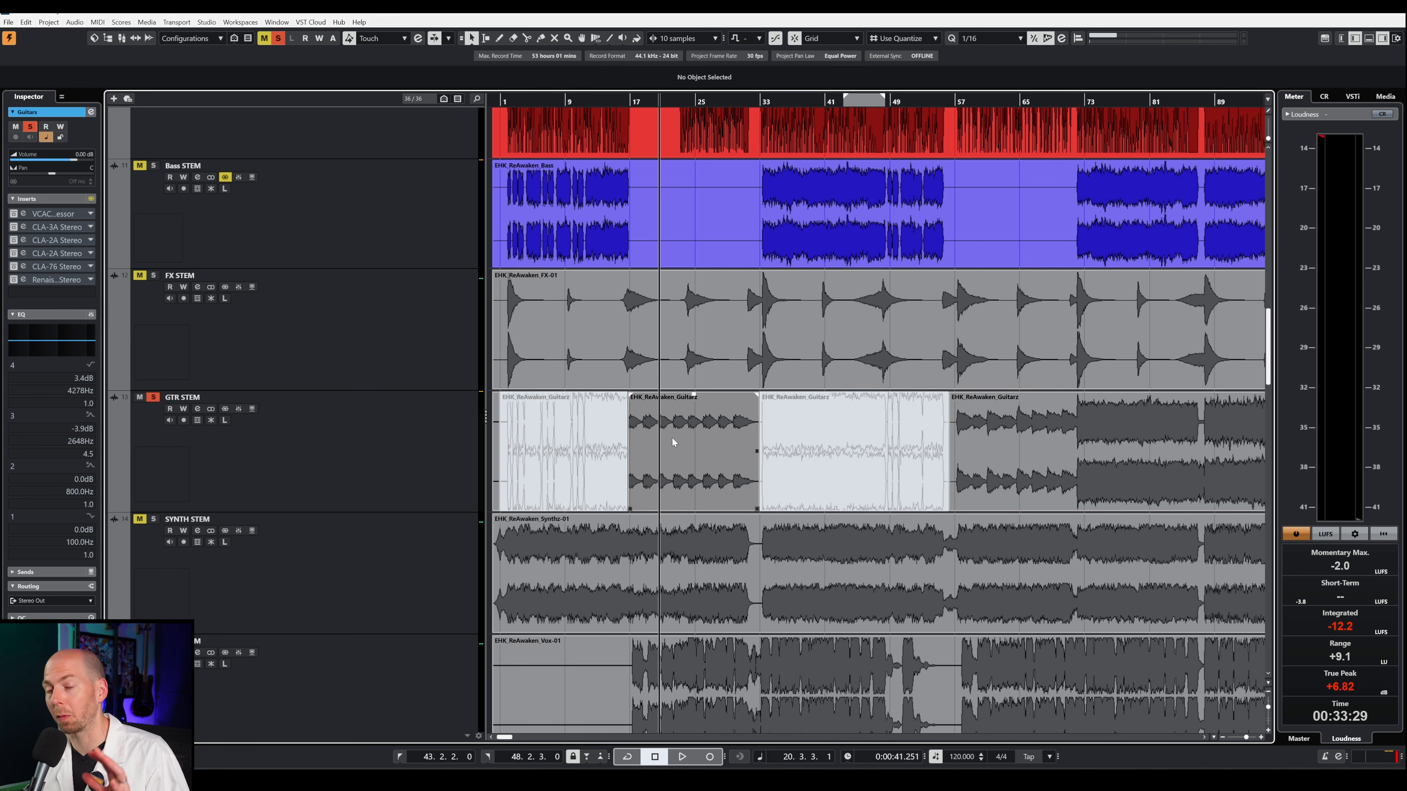
Step: Solo the Guitar DI L track and audition it from about bar 34 with its AmpKnob BDH 5169 insert bypassed and active
{"action": "scroll", "coordinate": [673, 443], "scroll_direction": "down", "scroll_amount": 5}
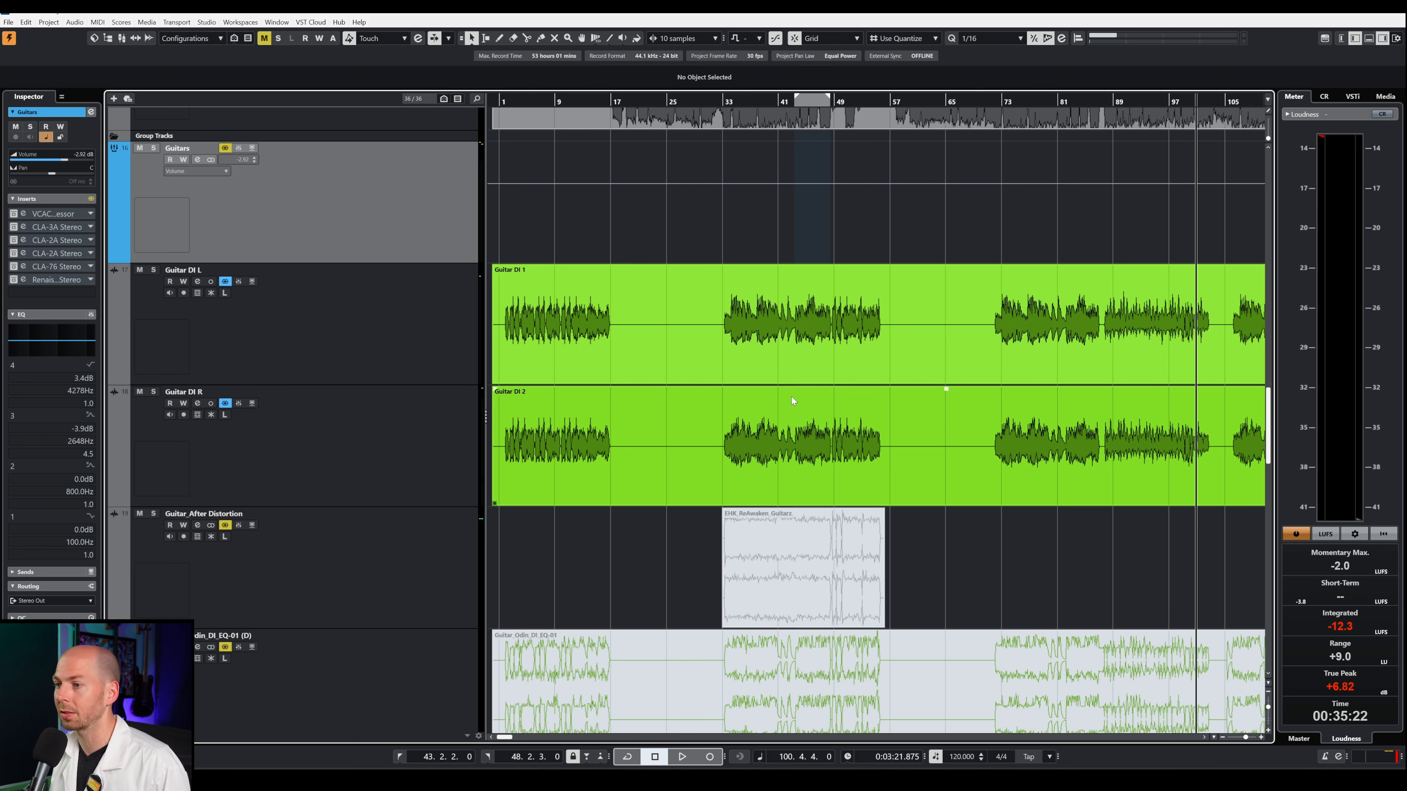
{"action": "scroll", "coordinate": [791, 396], "scroll_direction": "up", "scroll_amount": 4}
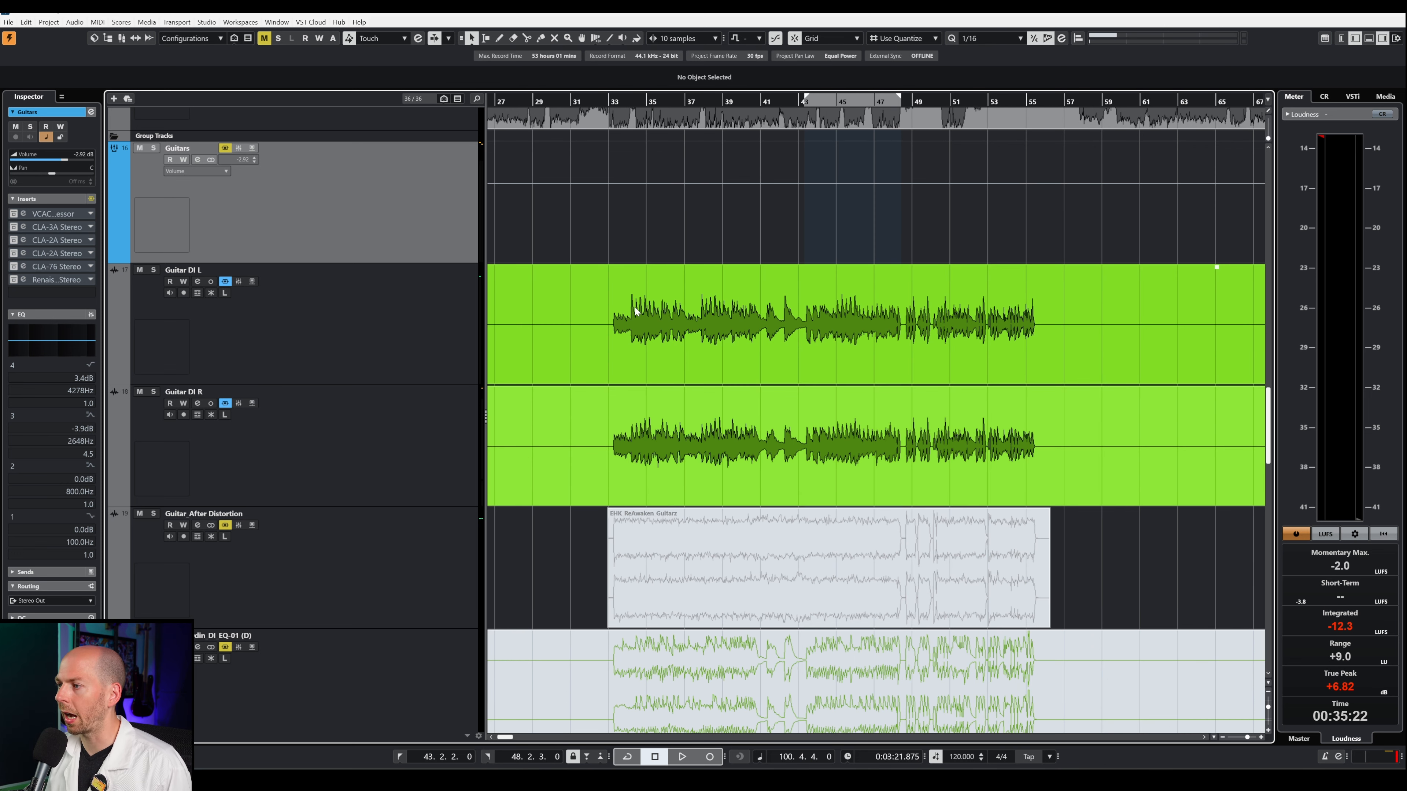
{"action": "left_click", "coordinate": [435, 323]}
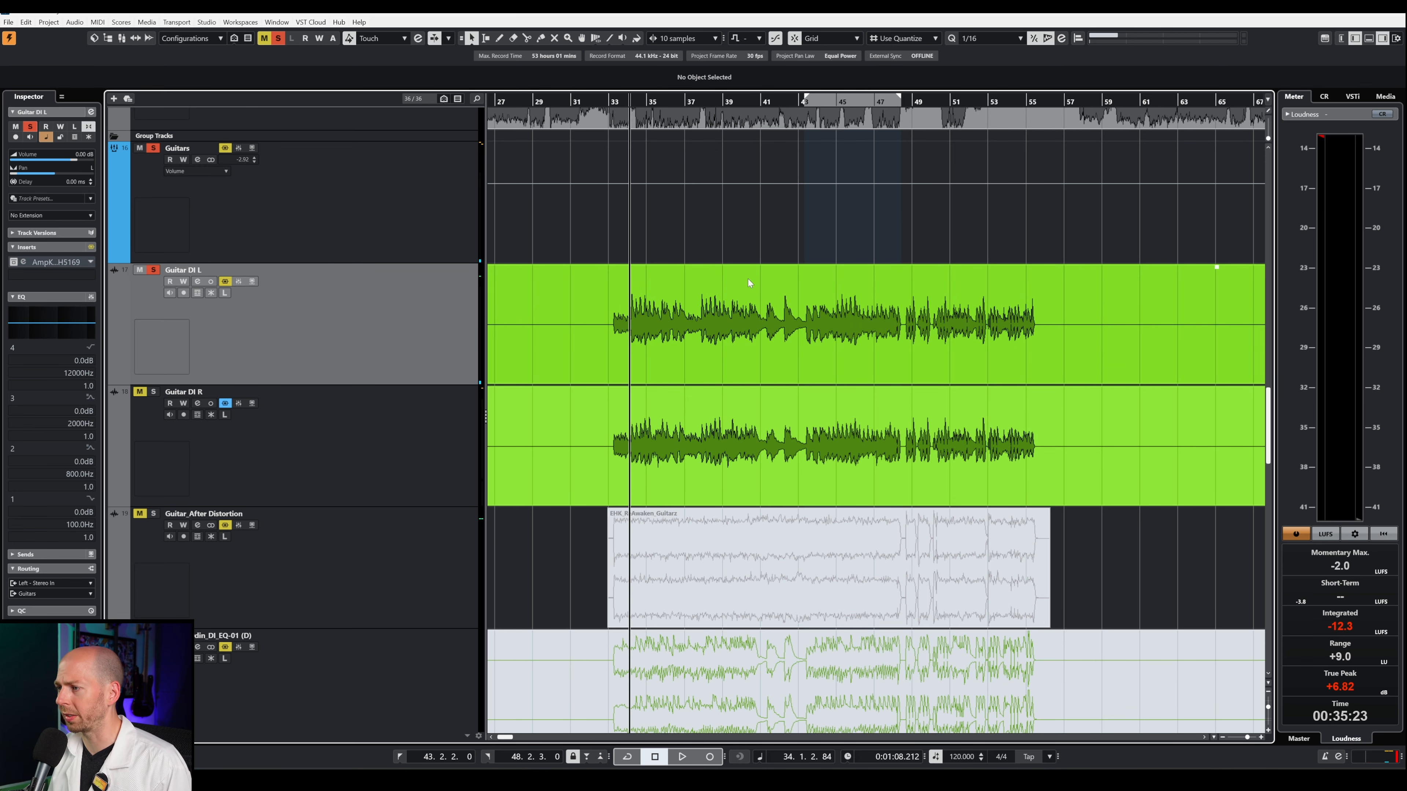
{"action": "key", "text": "space"}
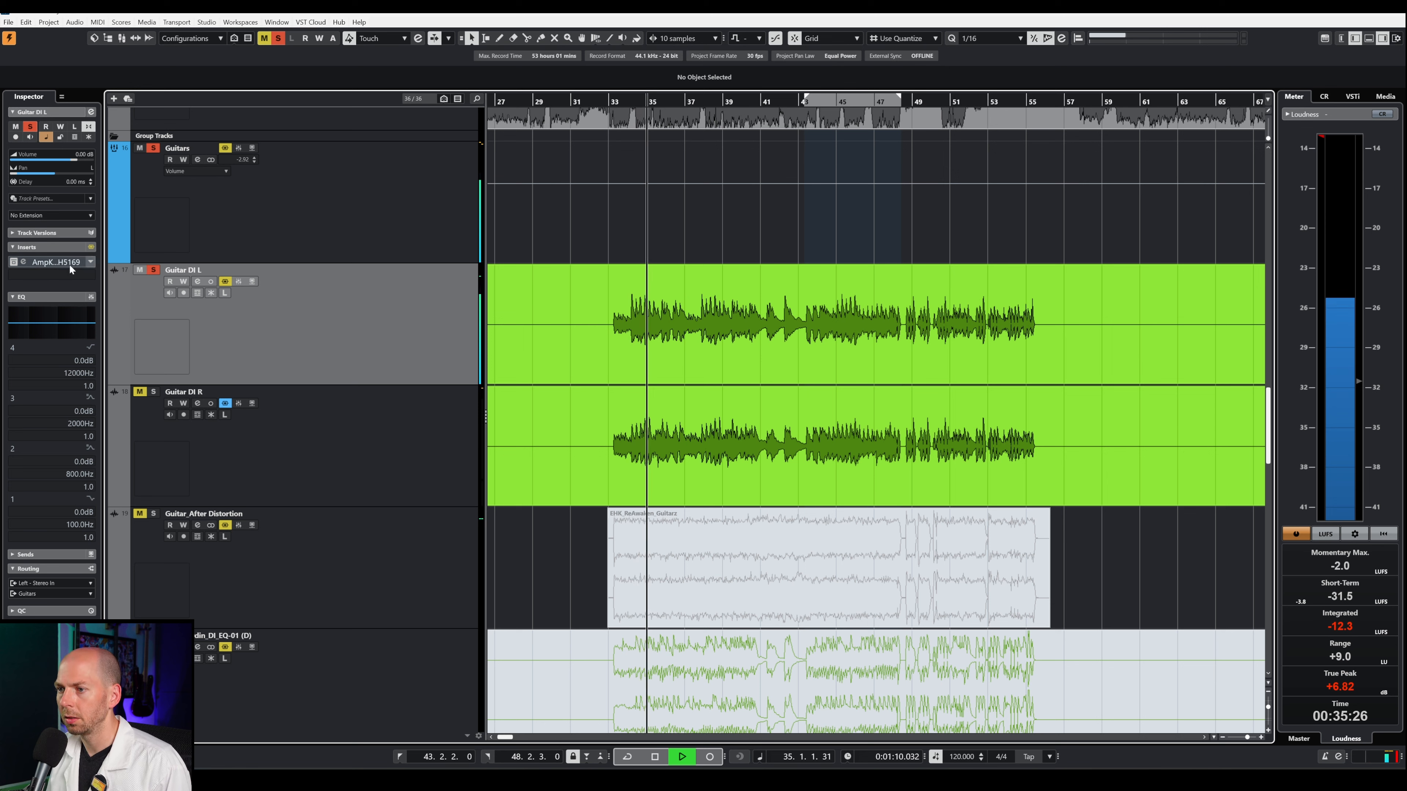
{"action": "key", "text": "space"}
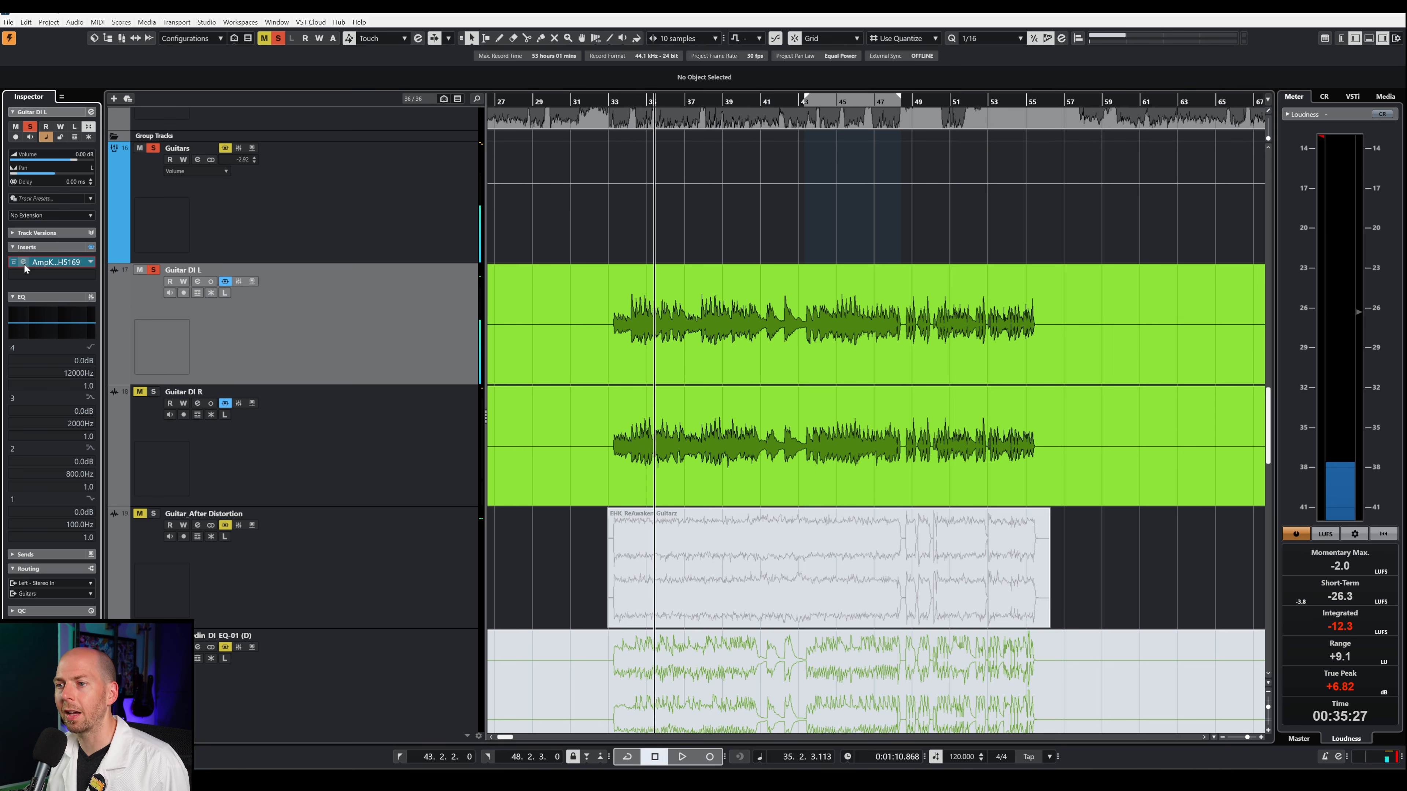
{"action": "left_click", "coordinate": [23, 261]}
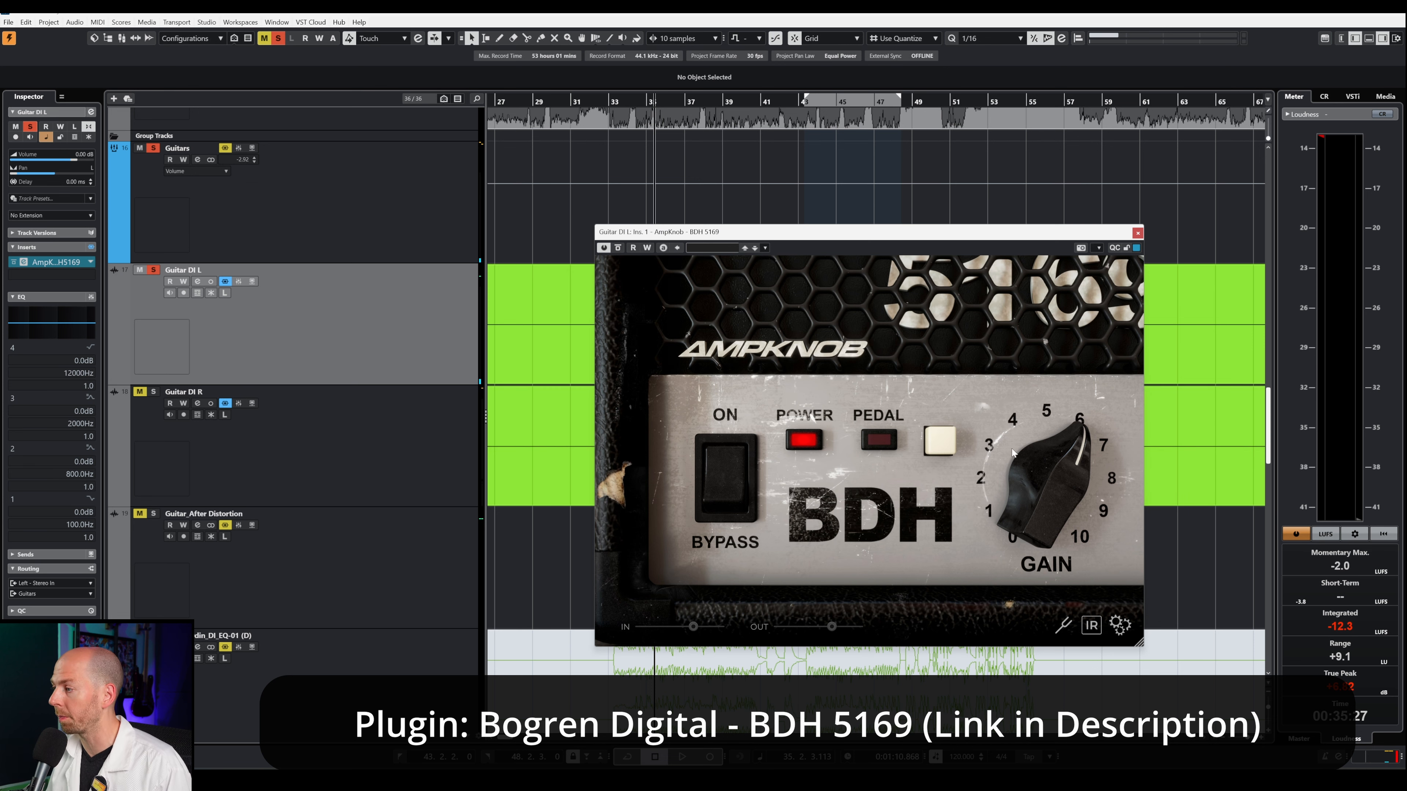
{"action": "key", "text": "space"}
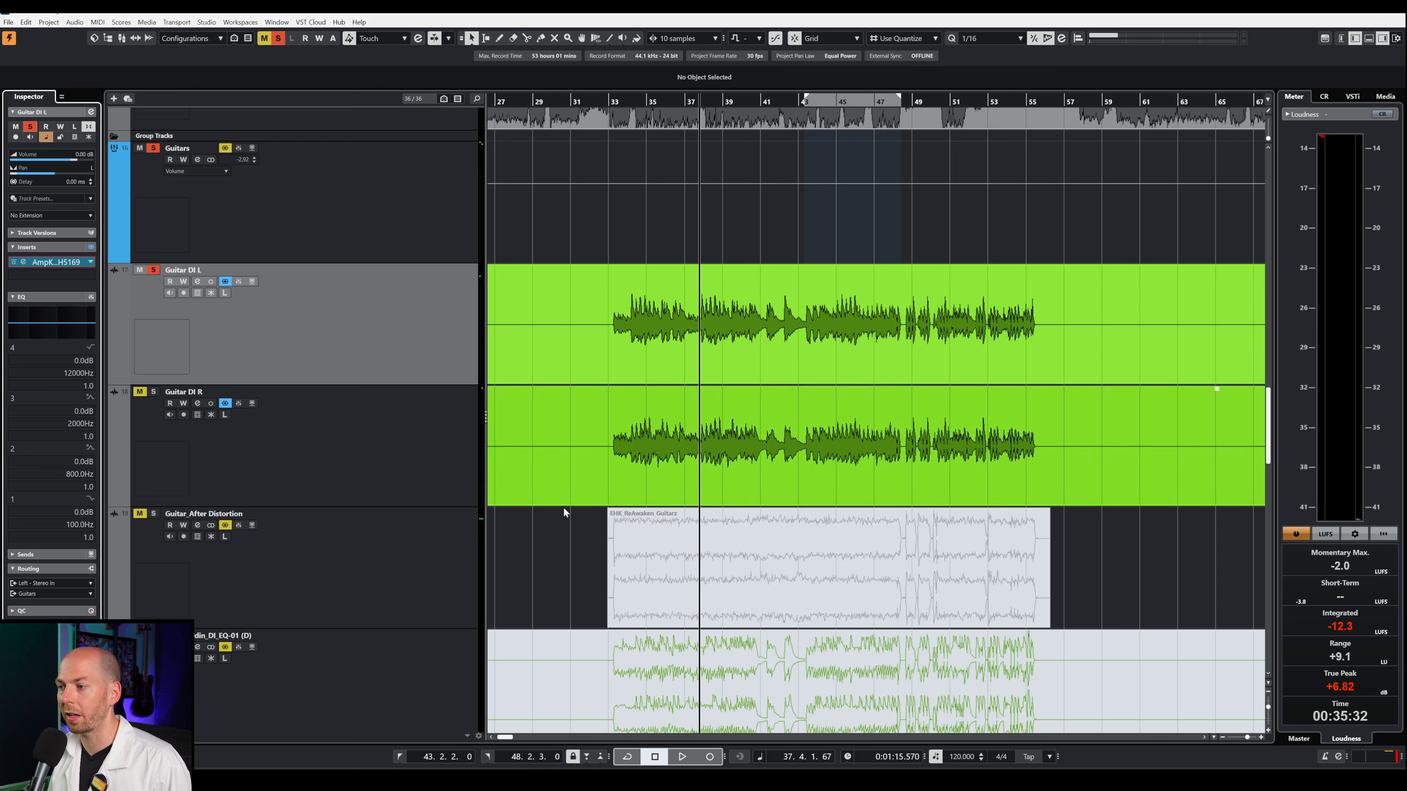
Step: Unmute the clip on the Guitar_After Distortion track to examine its waveform against the DI clips
{"action": "left_click", "coordinate": [715, 589]}
{"action": "left_click", "coordinate": [846, 85]}
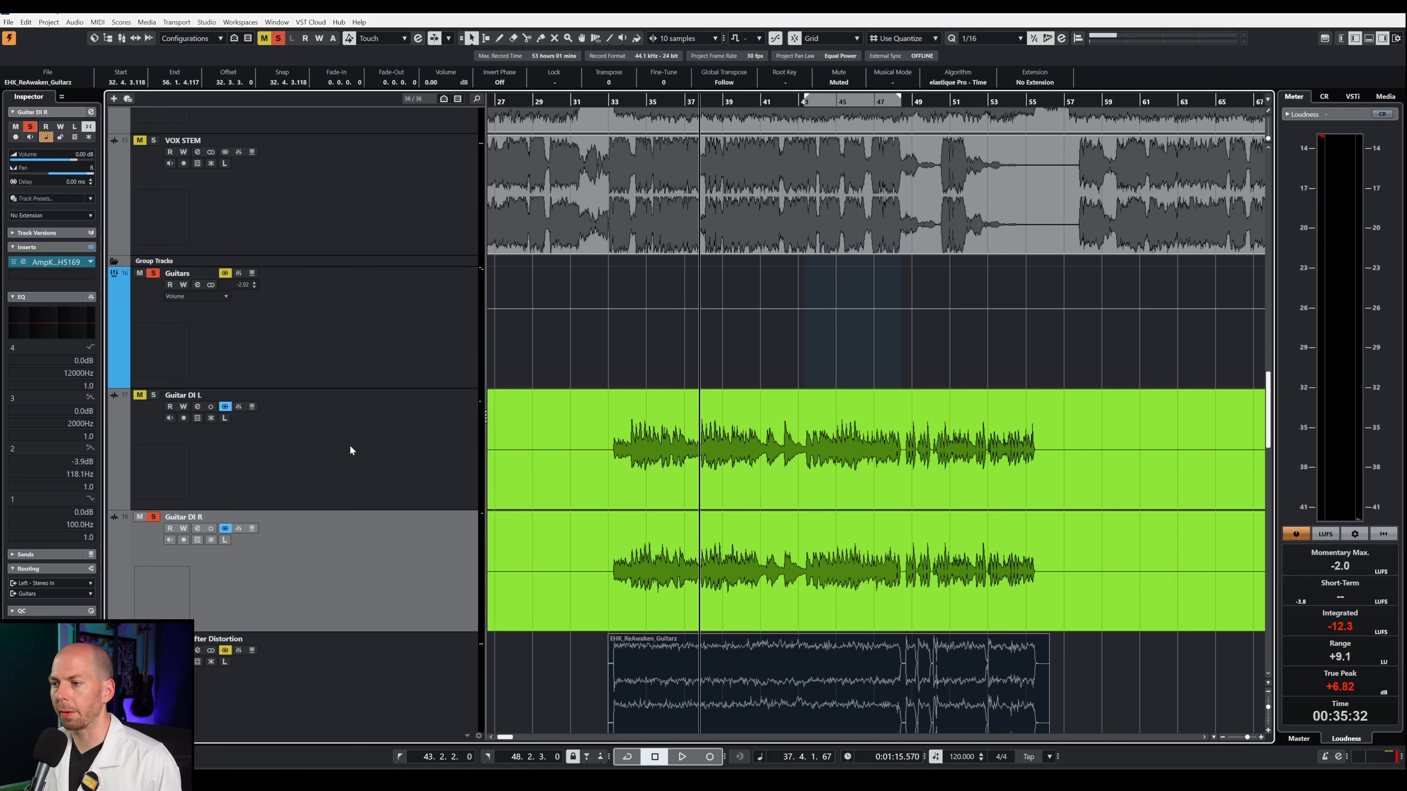
Step: Solo the Guitar DI R track along with Guitar DI L and play the two together
{"action": "left_click", "coordinate": [459, 484]}
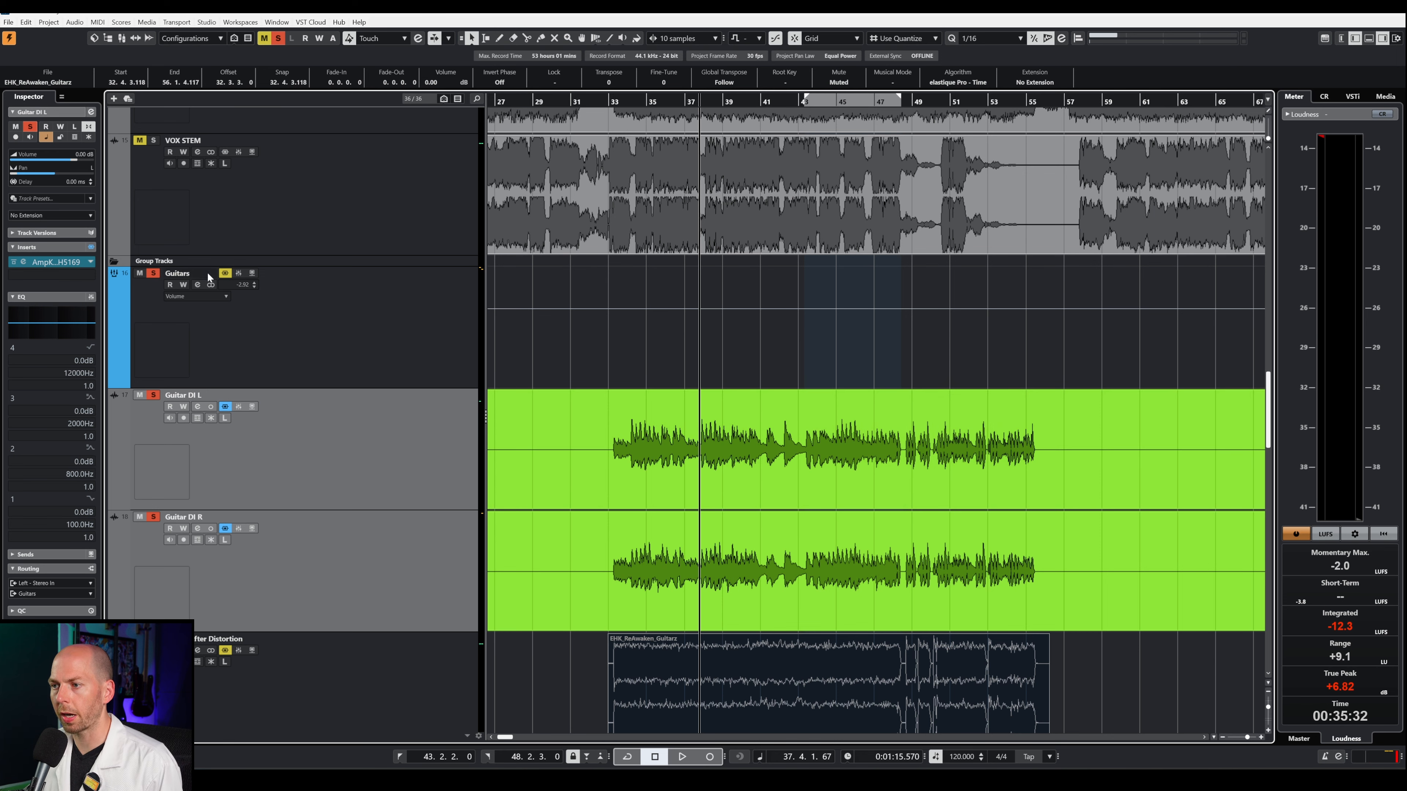
{"action": "key", "text": "space"}
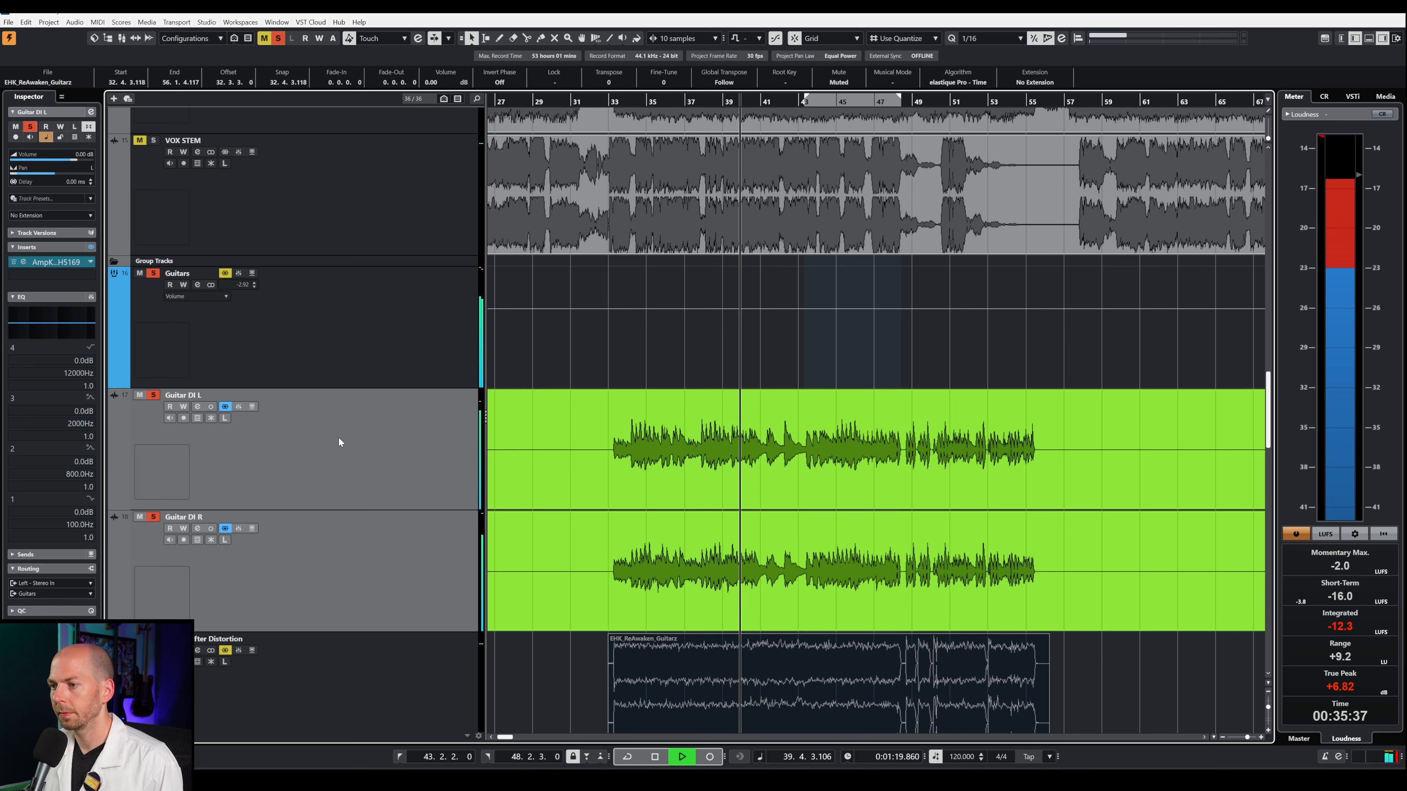
{"action": "key", "text": "space"}
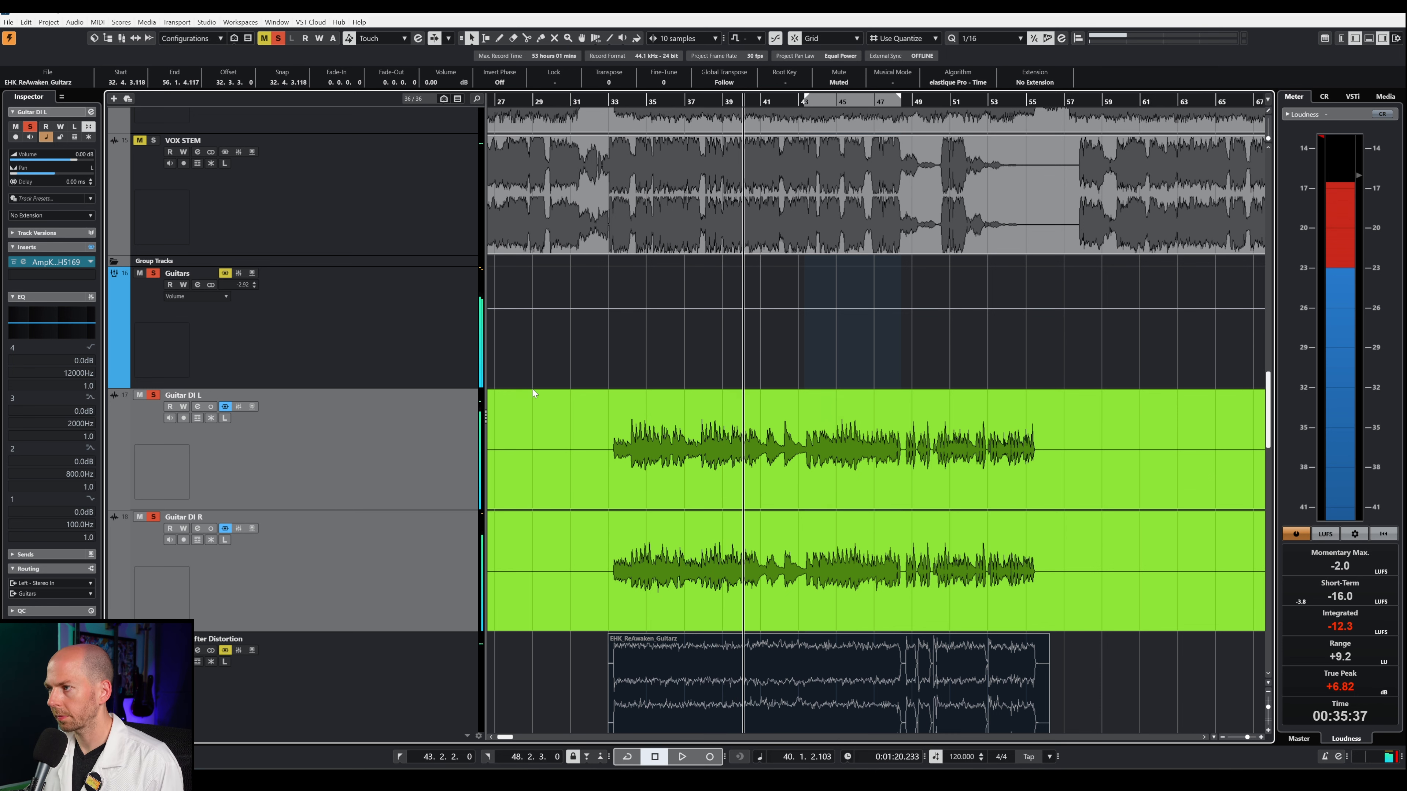
Step: Cut the Guitars group's third EQ band by about 4.3 dB at 99.8 Hz with a Q of 2.4 during playback
{"action": "left_click", "coordinate": [185, 333]}
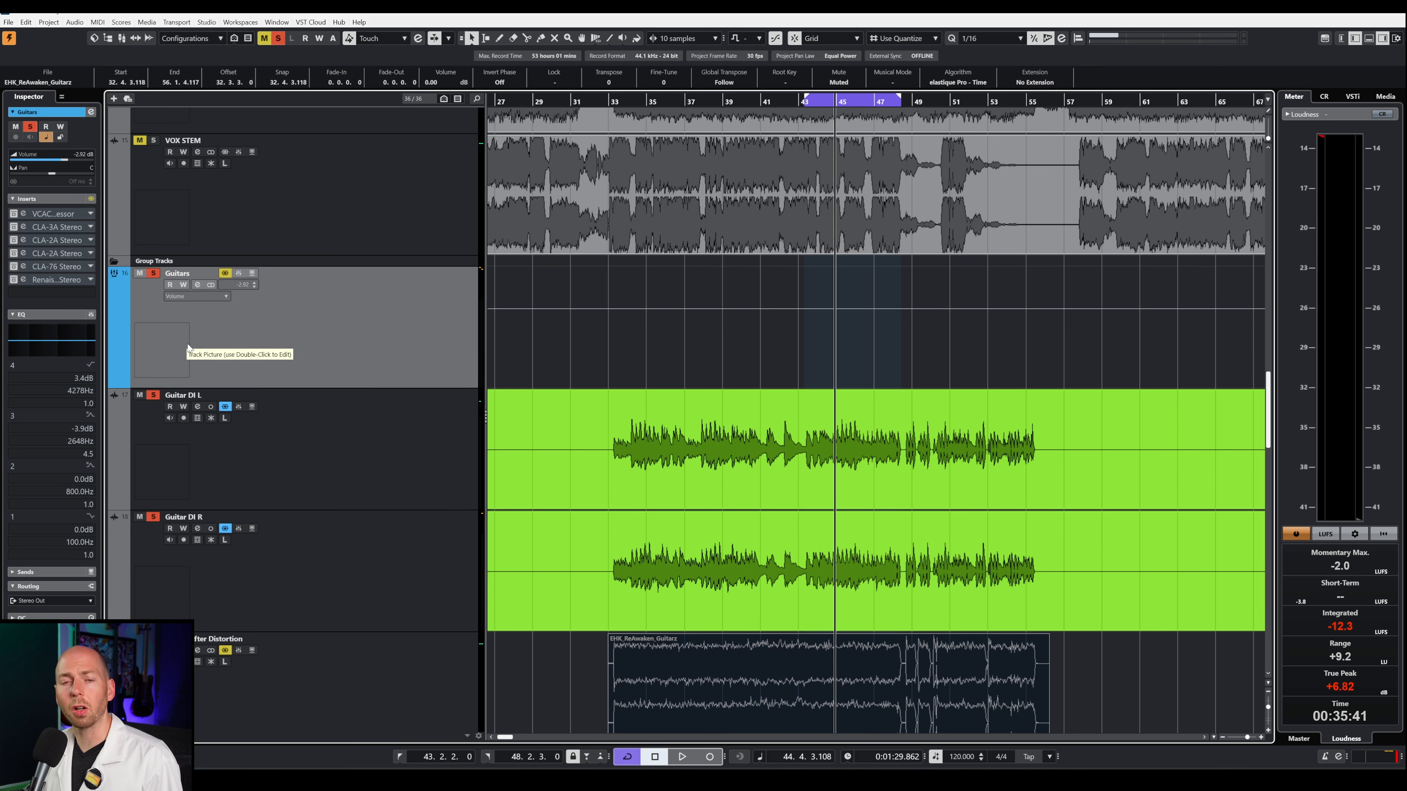
{"action": "left_click", "coordinate": [61, 343]}
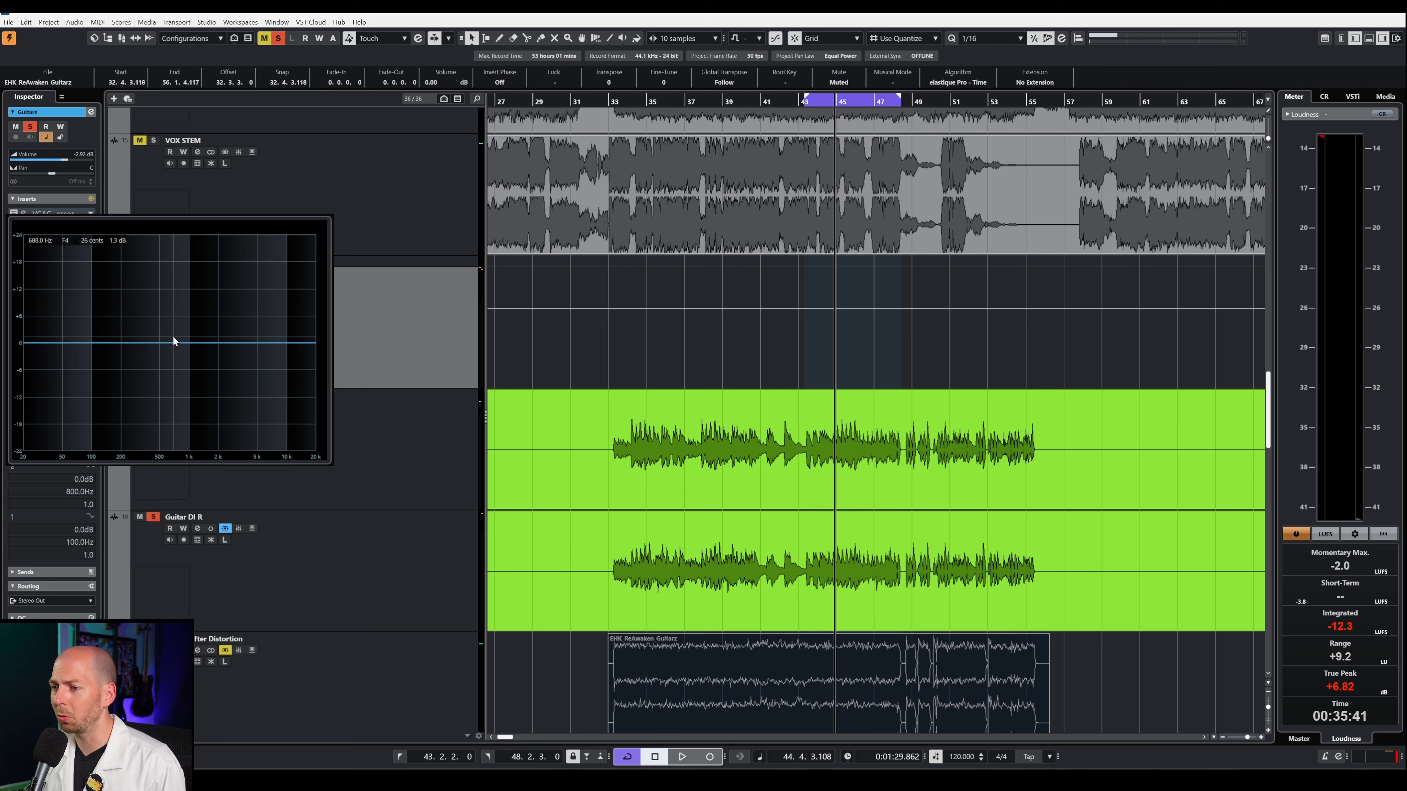
{"action": "left_click_drag", "start_coordinate": [173, 337], "coordinate": [98, 367]}
{"action": "key", "text": "space"}
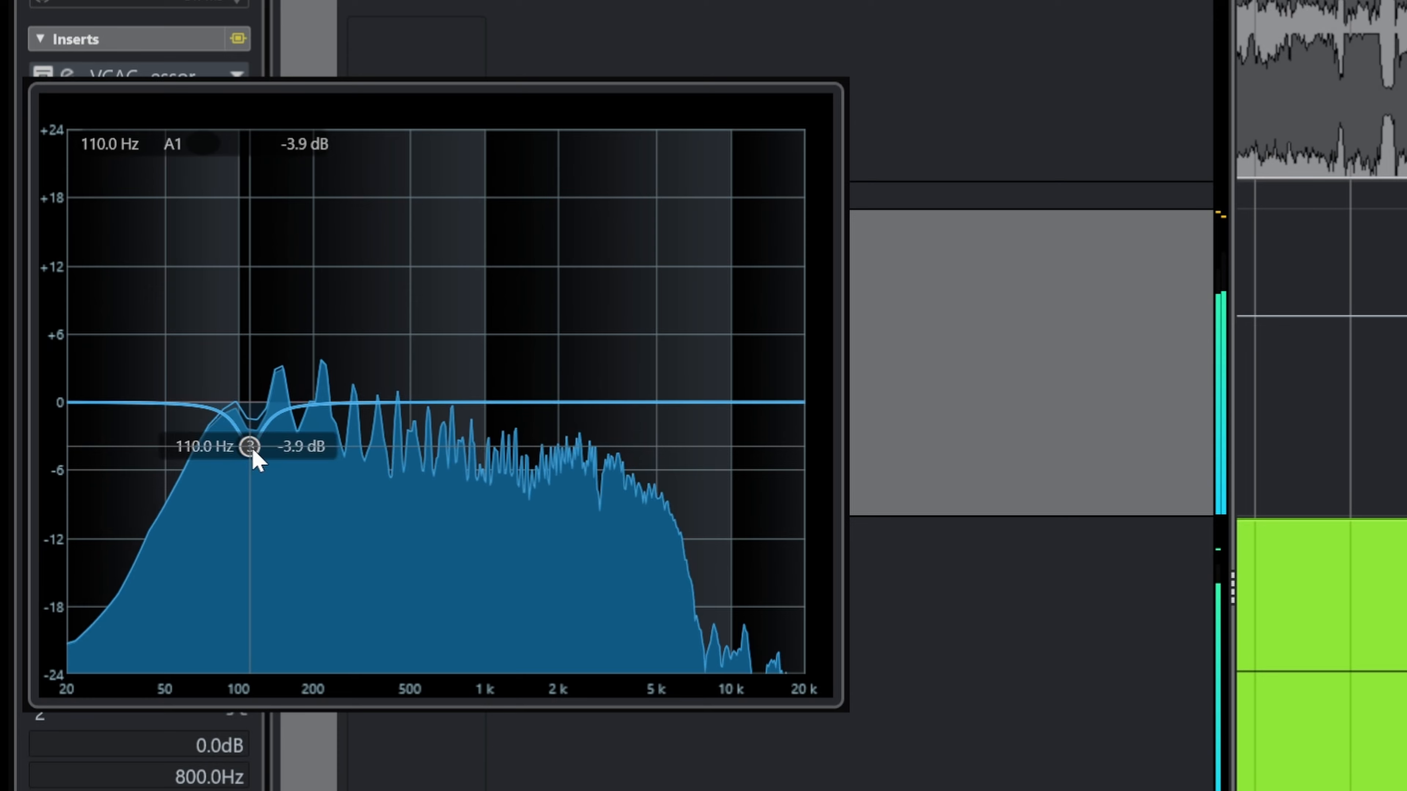
{"action": "mouse_move", "coordinate": [251, 447]}
{"action": "left_mouse_down"}
{"action": "mouse_move", "coordinate": [254, 326]}
{"action": "mouse_move", "coordinate": [242, 326]}
{"action": "mouse_move", "coordinate": [239, 451]}
{"action": "left_mouse_up"}
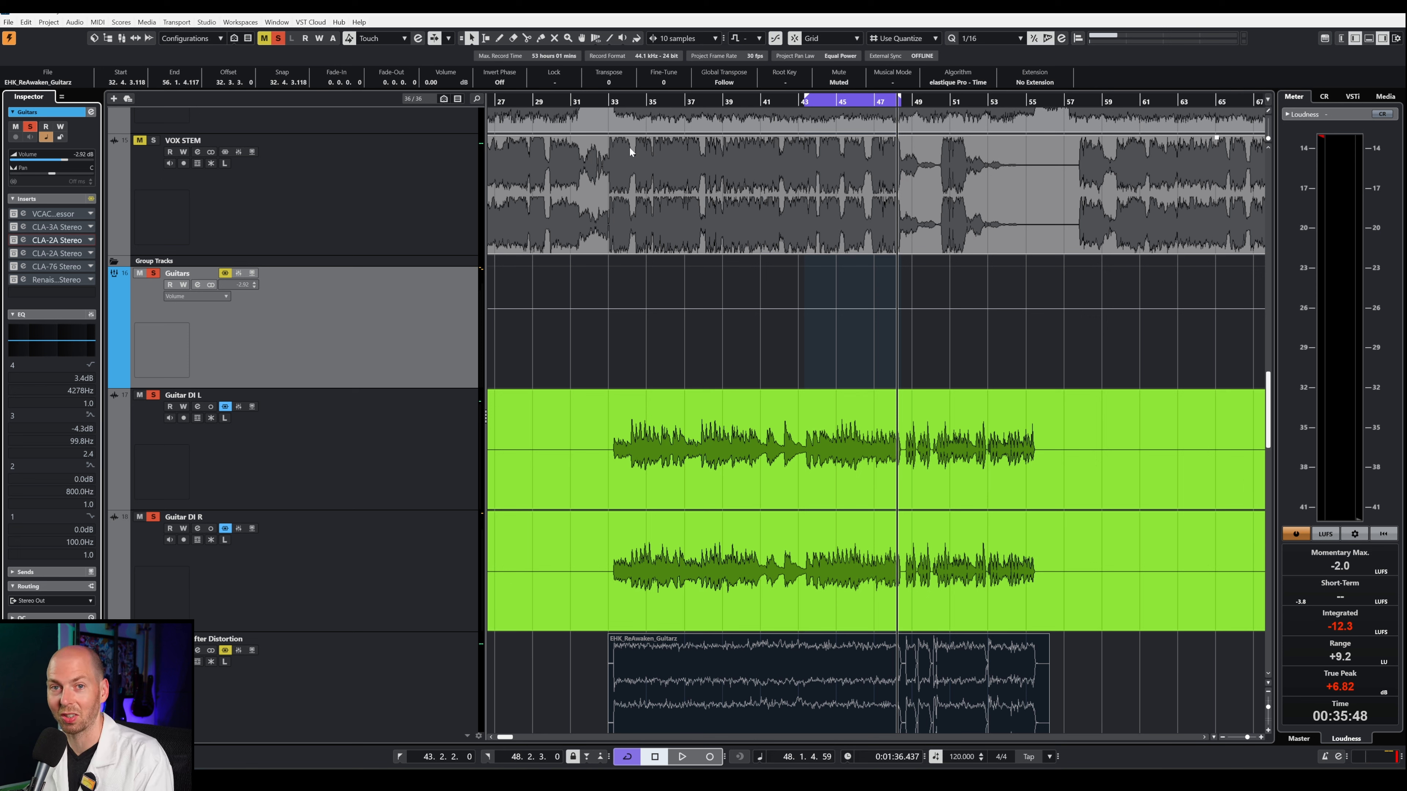
Step: Open the Guitars group's first CLA-2A and its CLA-3A compressor for comparison, keeping only the CLA-2A open
{"action": "left_click", "coordinate": [41, 241]}
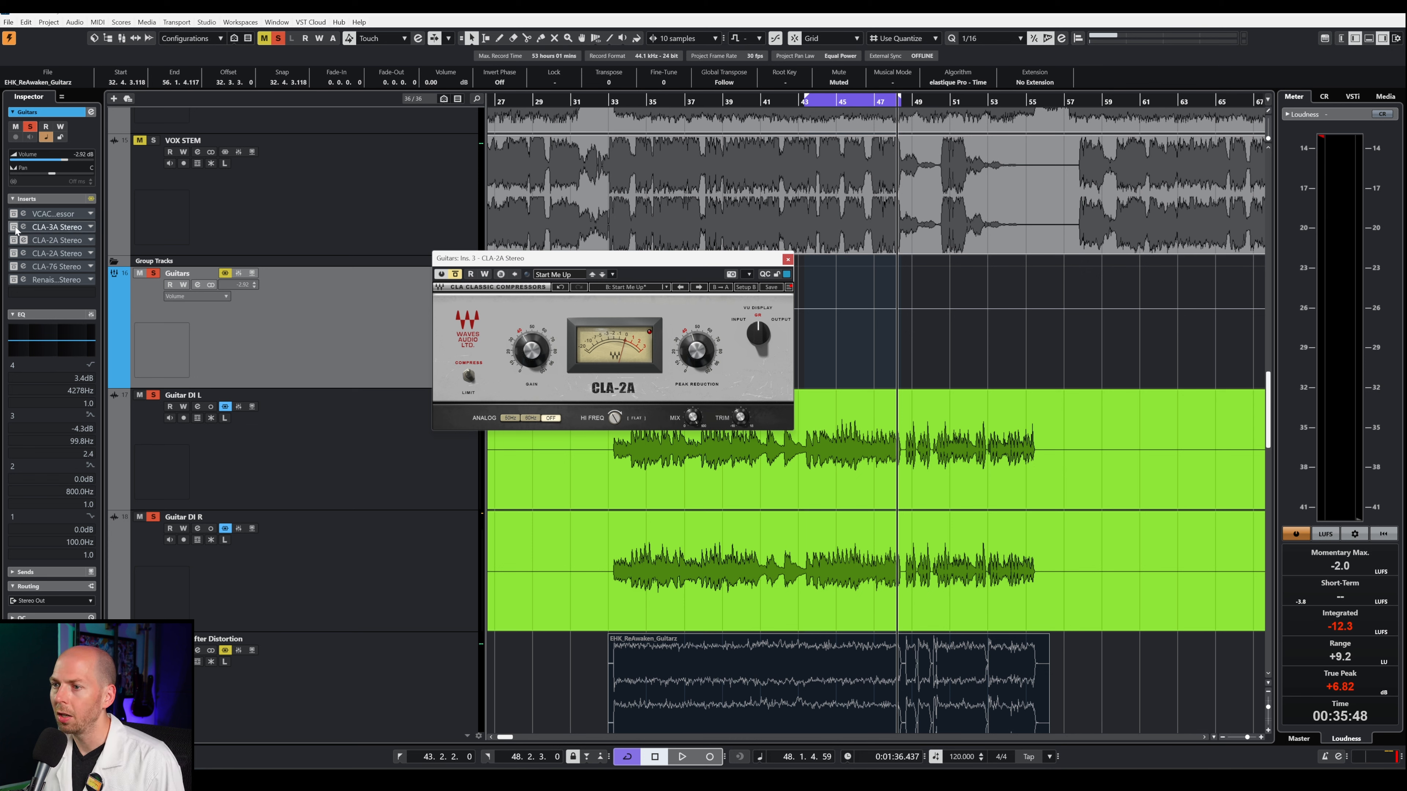
{"action": "left_click", "coordinate": [41, 227]}
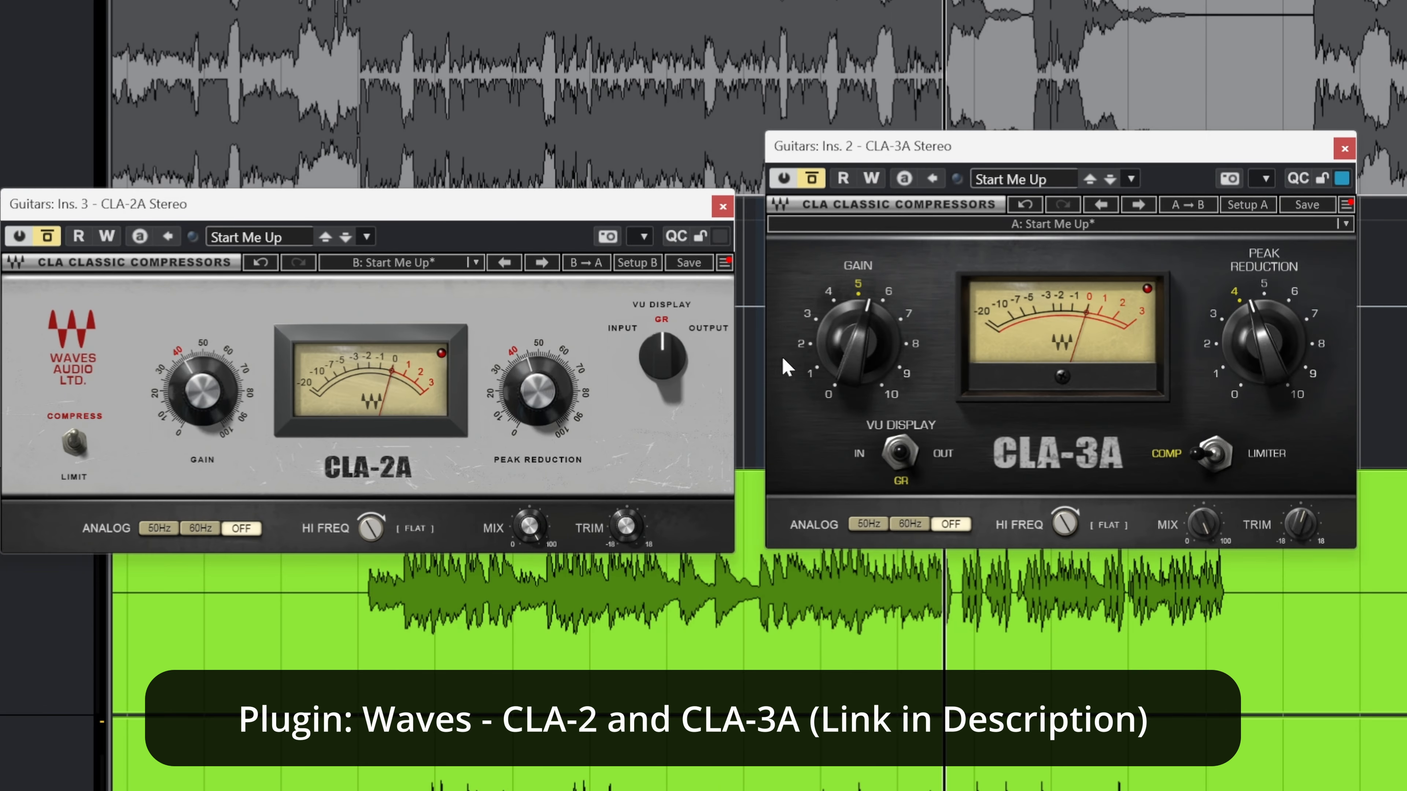
{"action": "left_click", "coordinate": [1344, 148]}
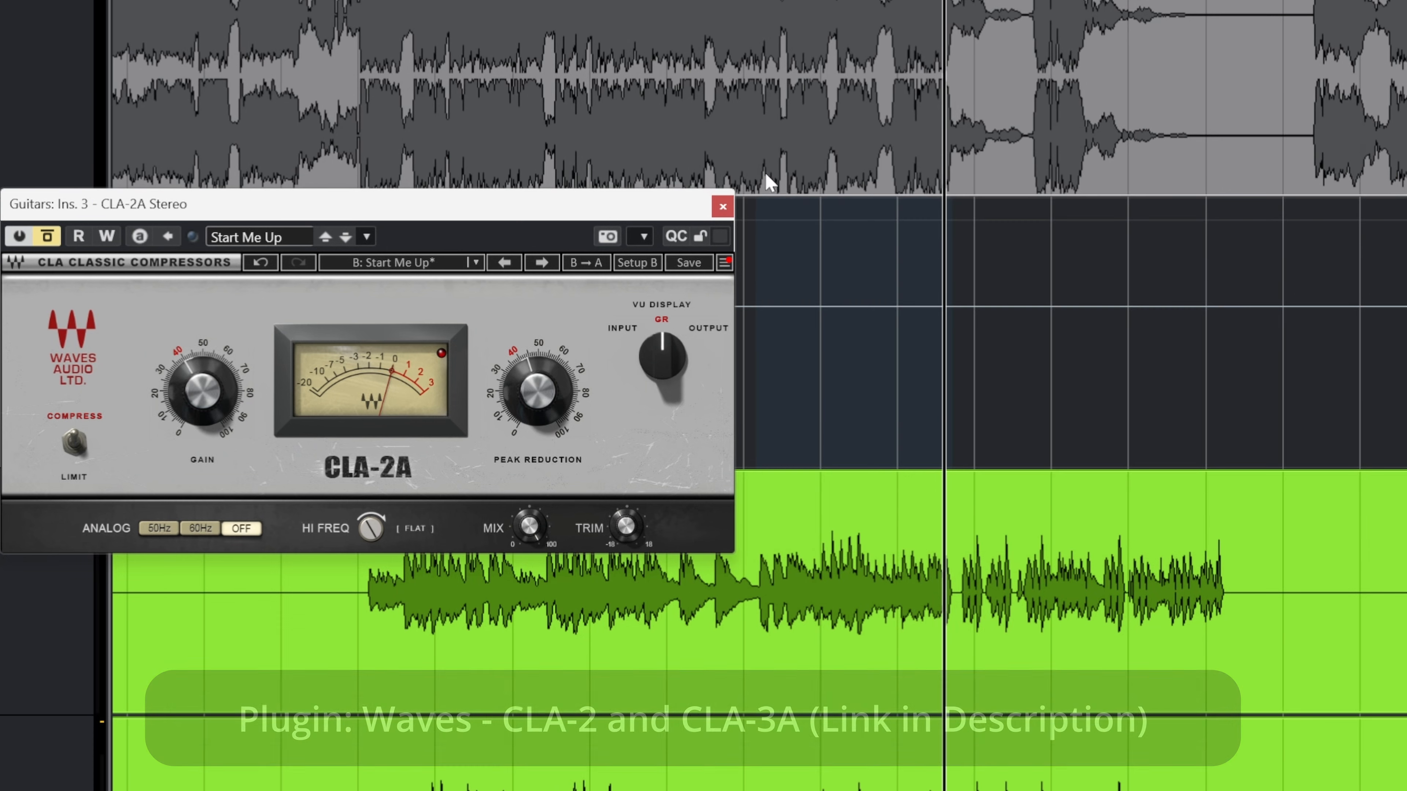
Step: Compare the guitars with the CLA-2A bypassed and active during playback, leaving the compressor active
{"action": "left_click_drag", "start_coordinate": [541, 288], "coordinate": [595, 250]}
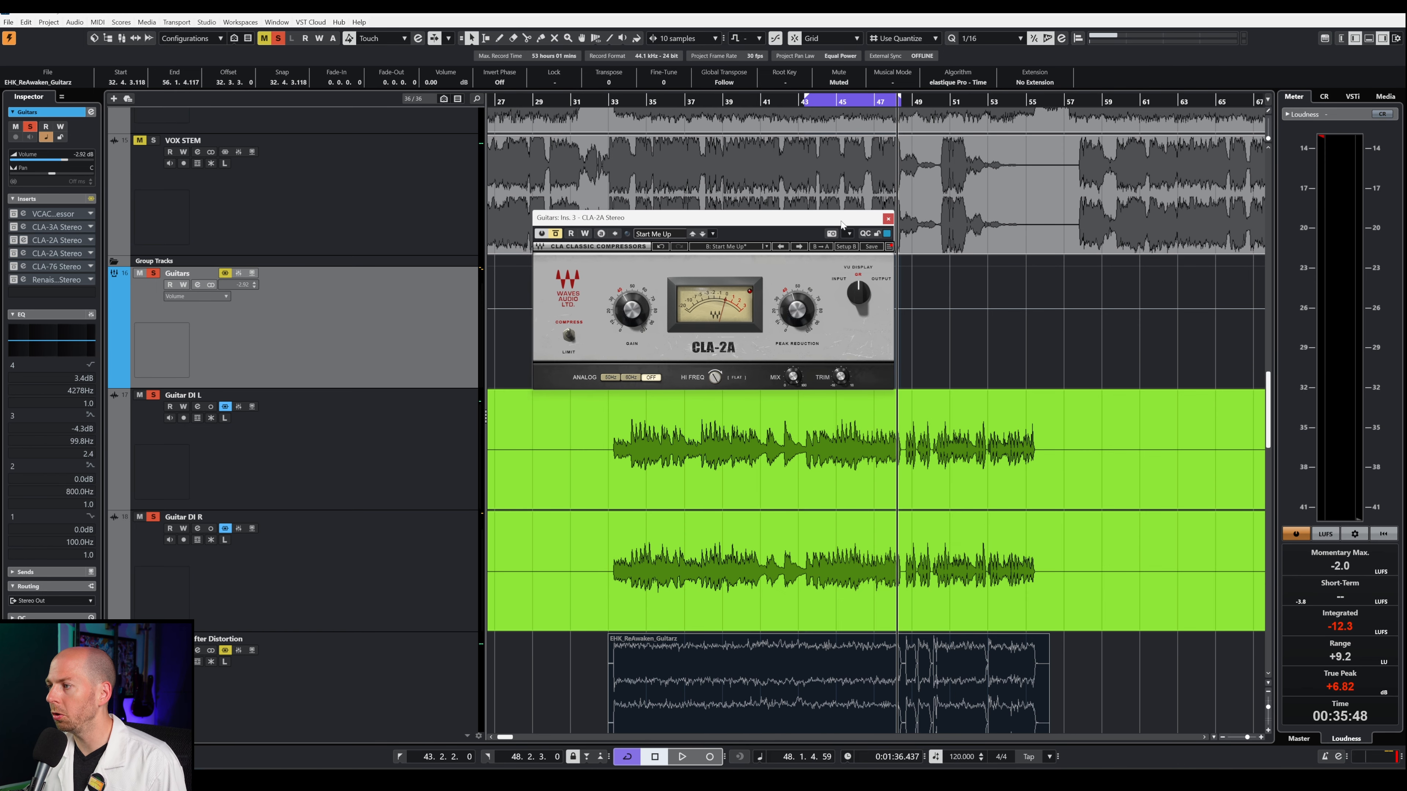
{"action": "left_click", "coordinate": [553, 234]}
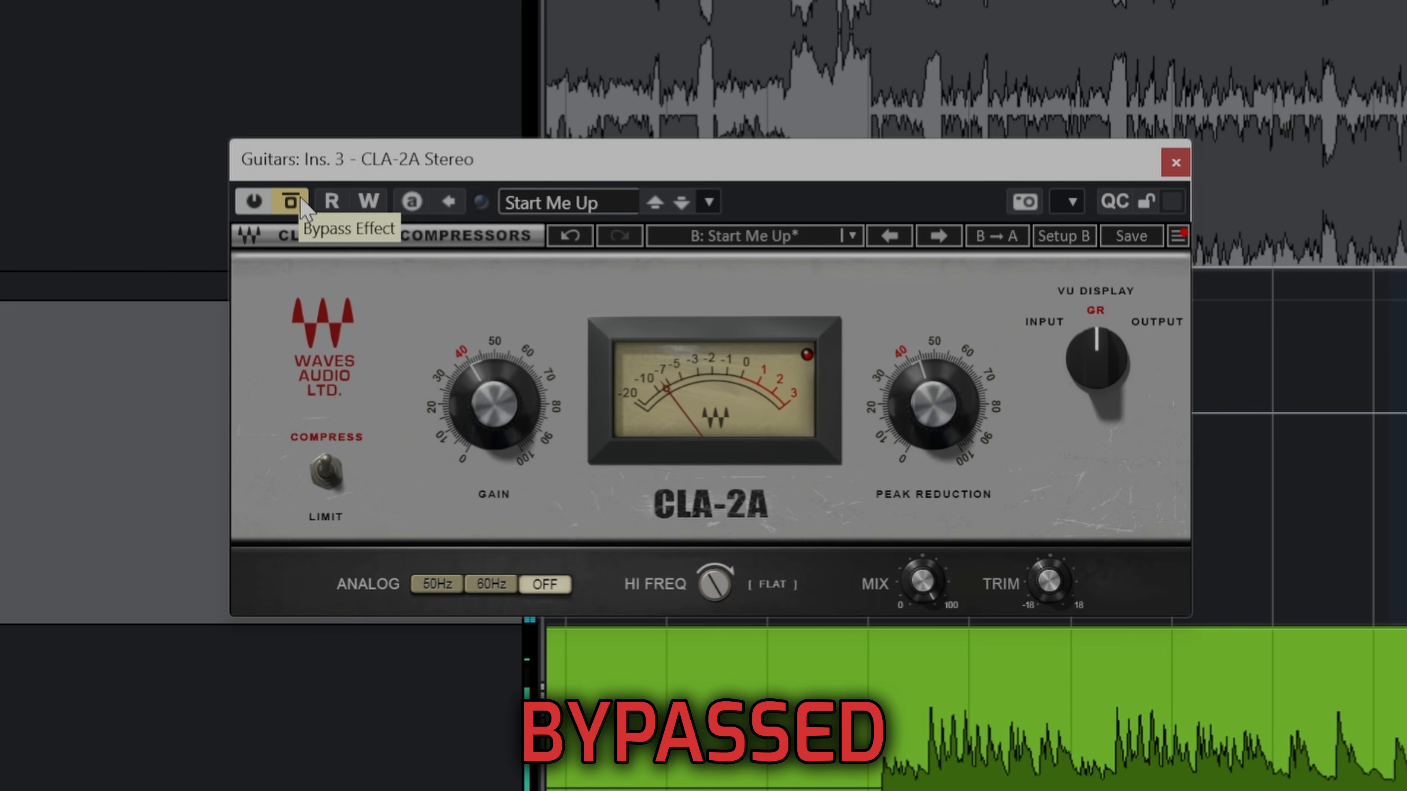
{"action": "left_click", "coordinate": [302, 201]}
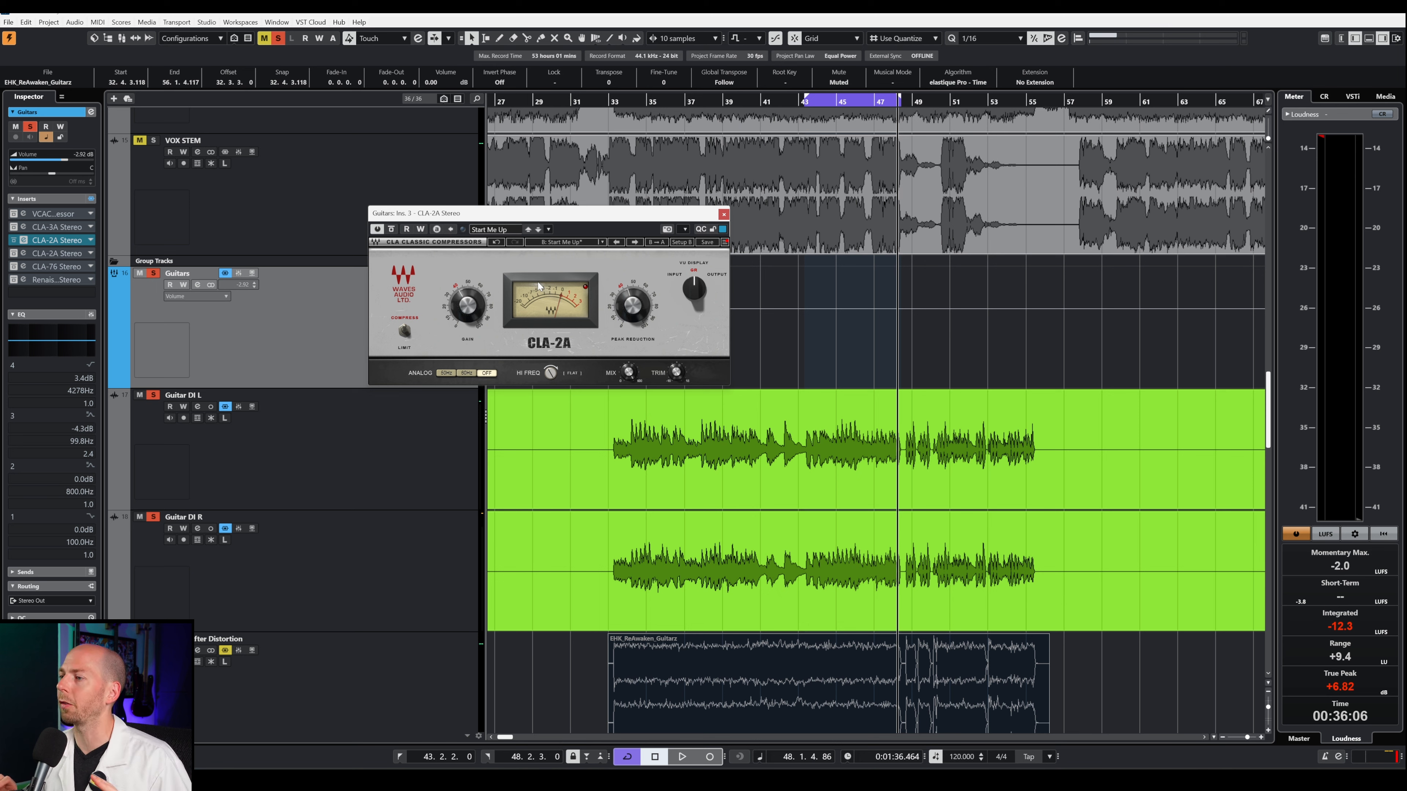
{"action": "left_click_drag", "start_coordinate": [529, 215], "coordinate": [640, 224]}
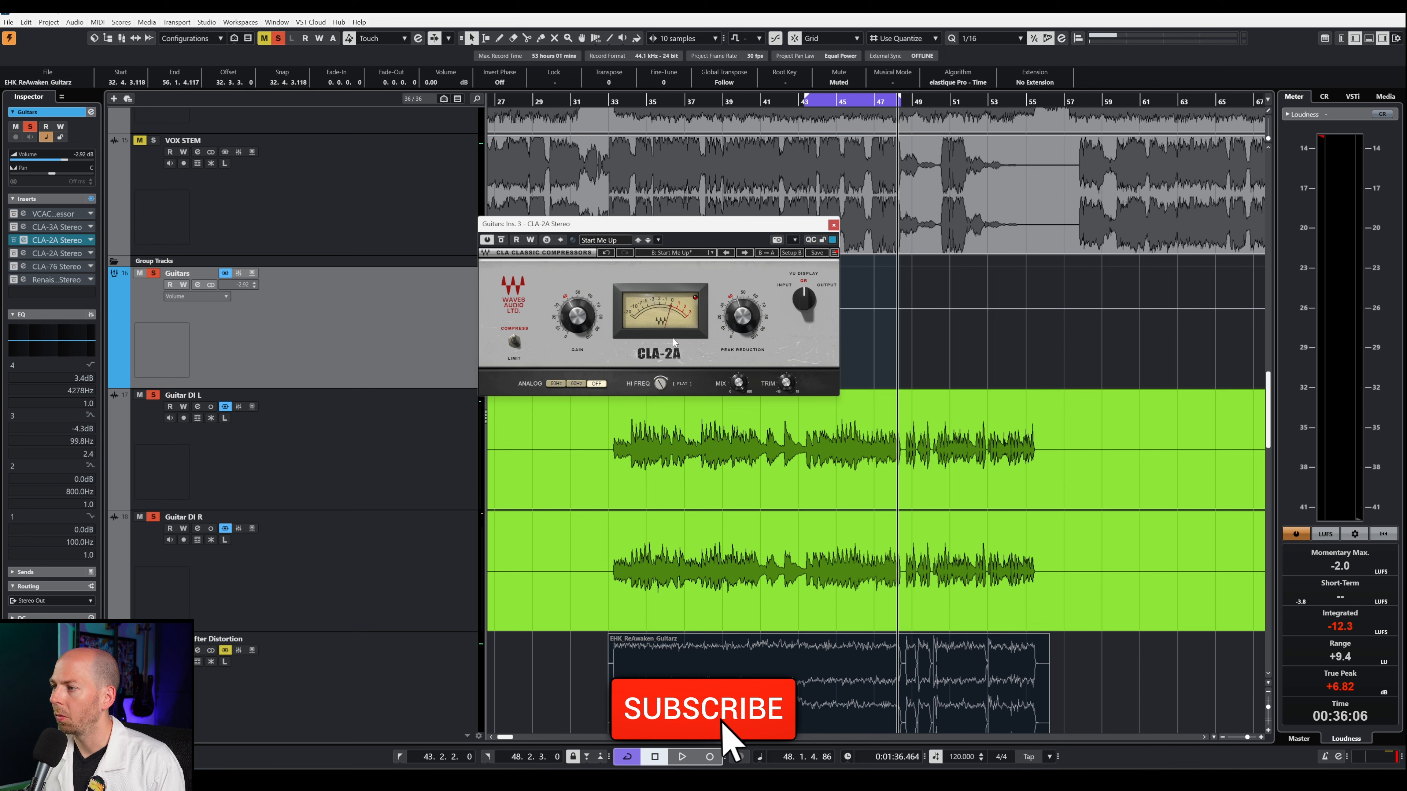
Step: Try lower Hi Freq settings on the CLA-2A during playback and return the control to flat
{"action": "mouse_move", "coordinate": [662, 384]}
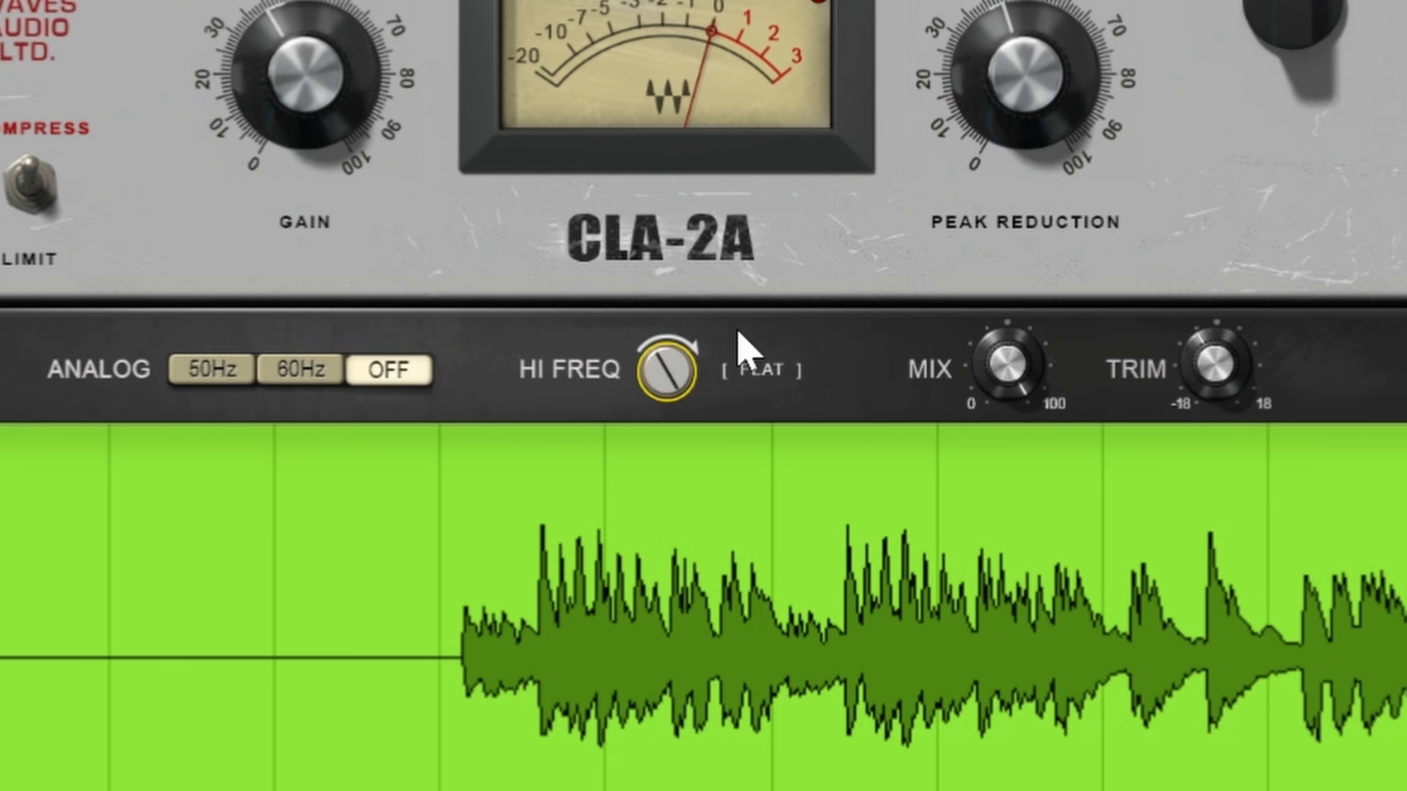
{"action": "left_click_drag", "start_coordinate": [660, 383], "coordinate": [660, 437]}
{"action": "left_click_drag", "start_coordinate": [667, 372], "coordinate": [667, 221]}
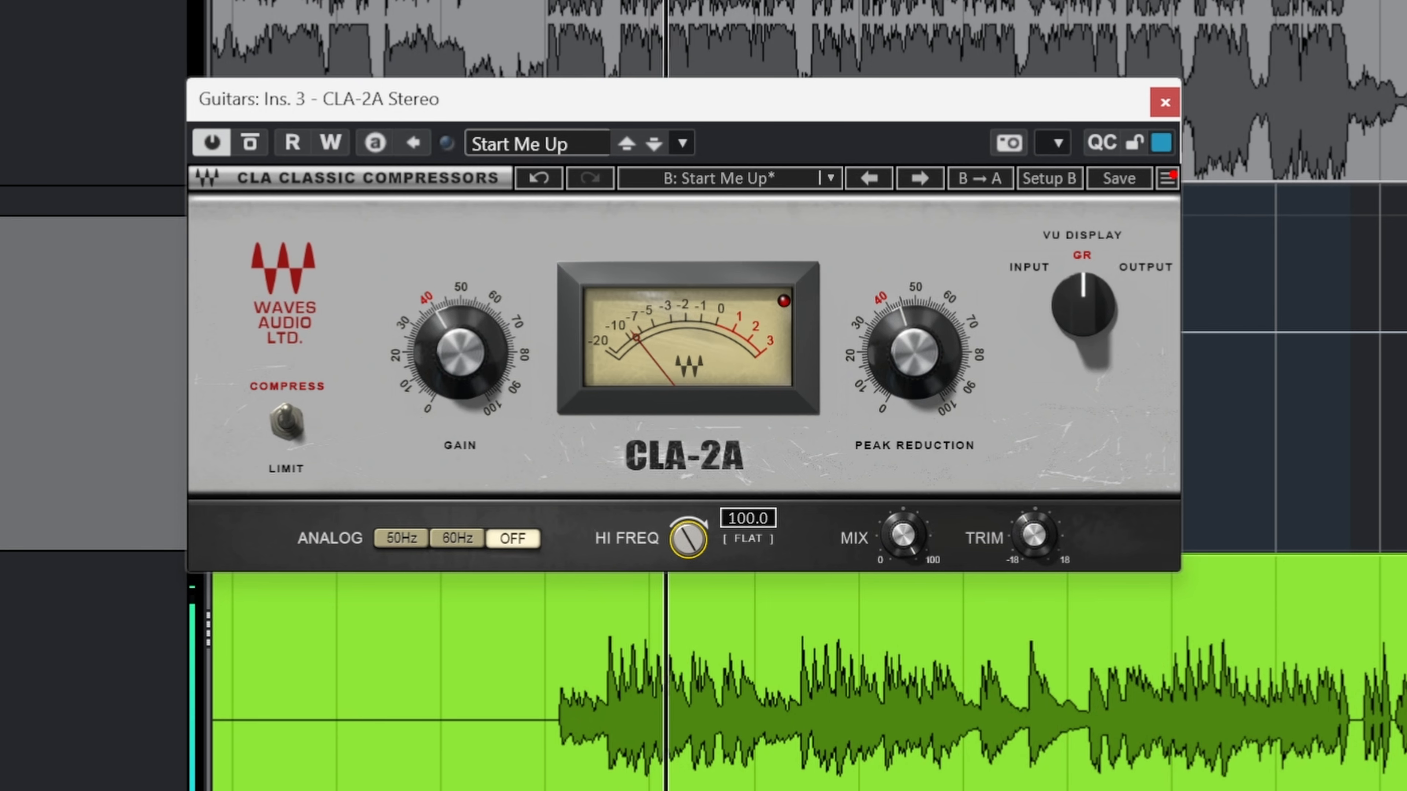
{"action": "left_click_drag", "start_coordinate": [688, 539], "coordinate": [688, 672]}
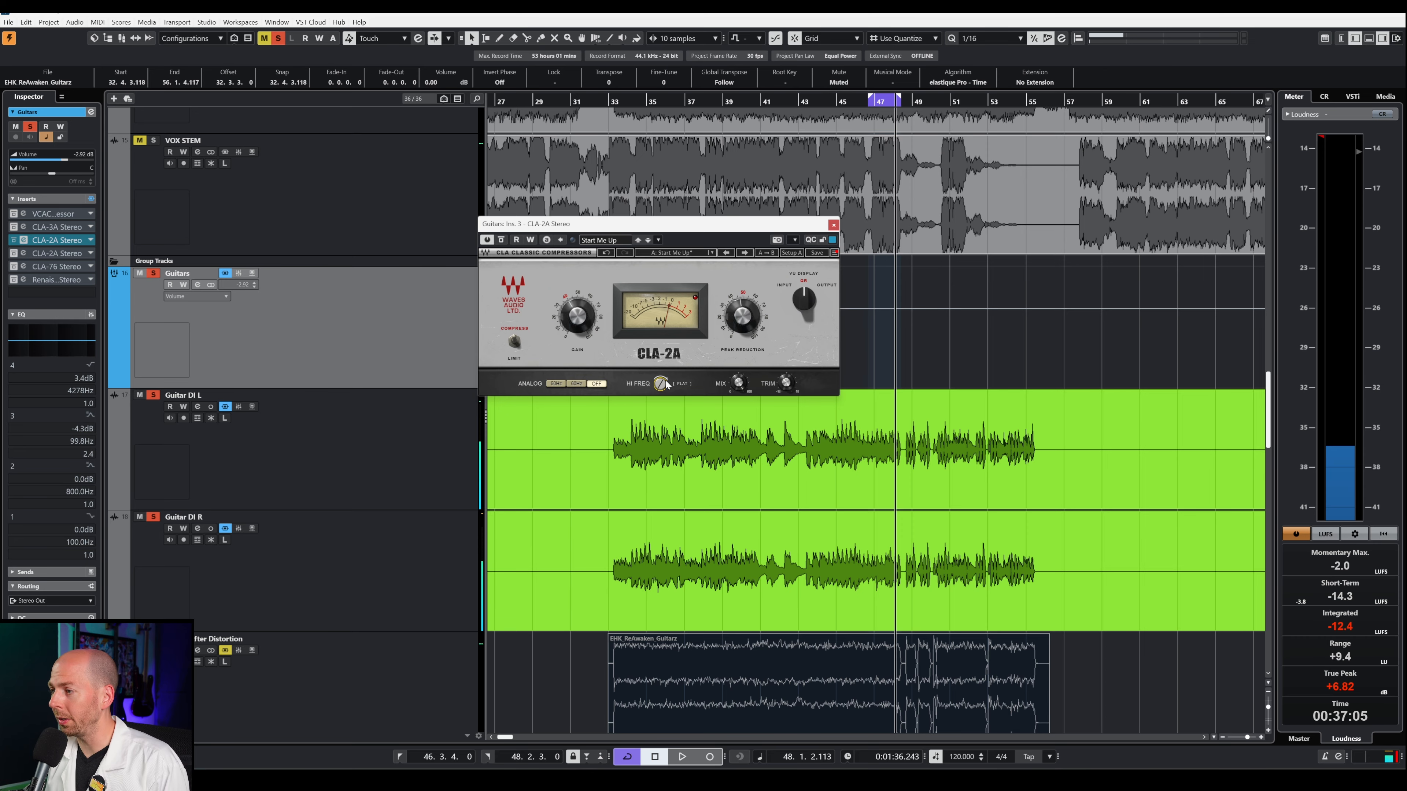
{"action": "left_click_drag", "start_coordinate": [660, 384], "coordinate": [660, 385]}
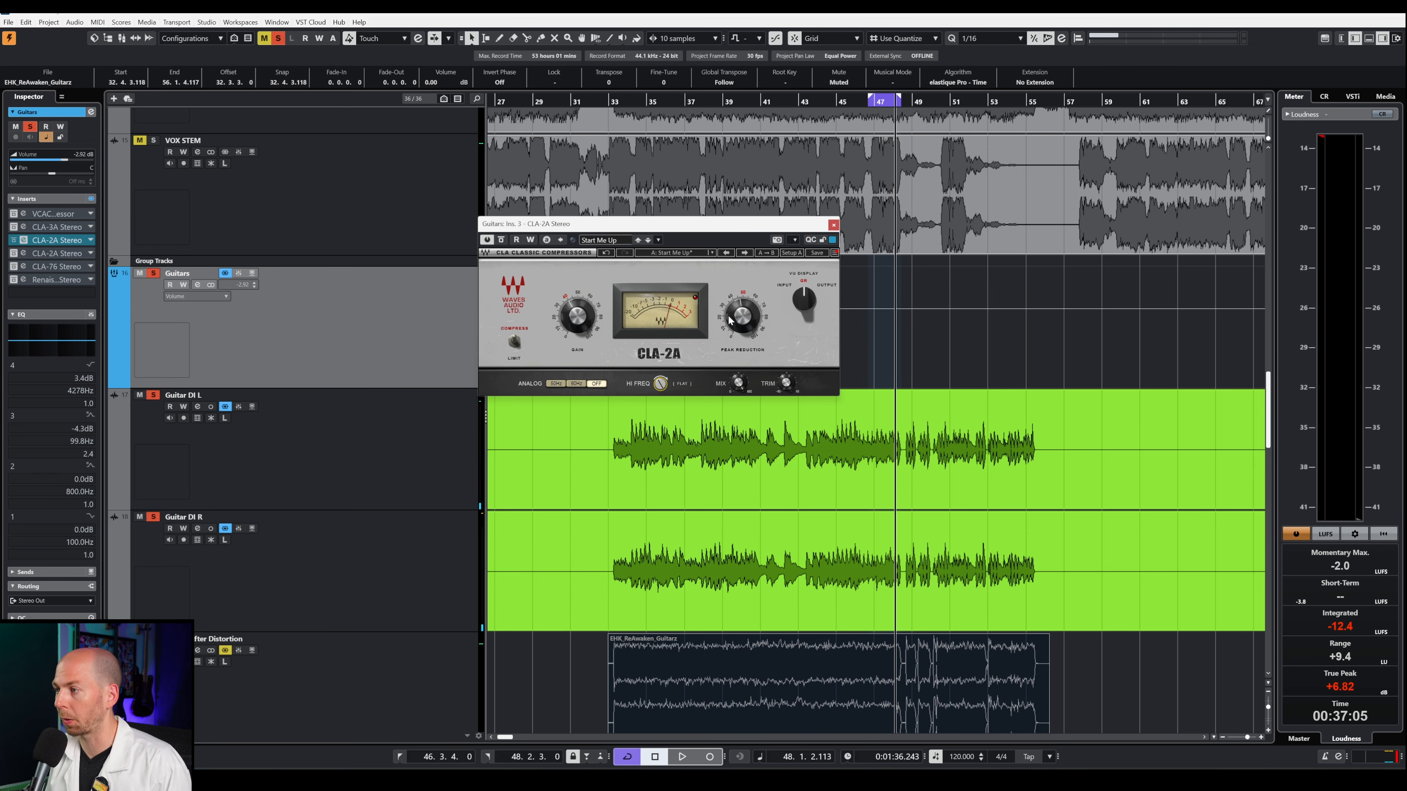
Step: Set the CLA-2A's Peak Reduction to about 41 while the loop plays
{"action": "key", "text": "space"}
{"action": "left_click_drag", "start_coordinate": [744, 319], "coordinate": [745, 326]}
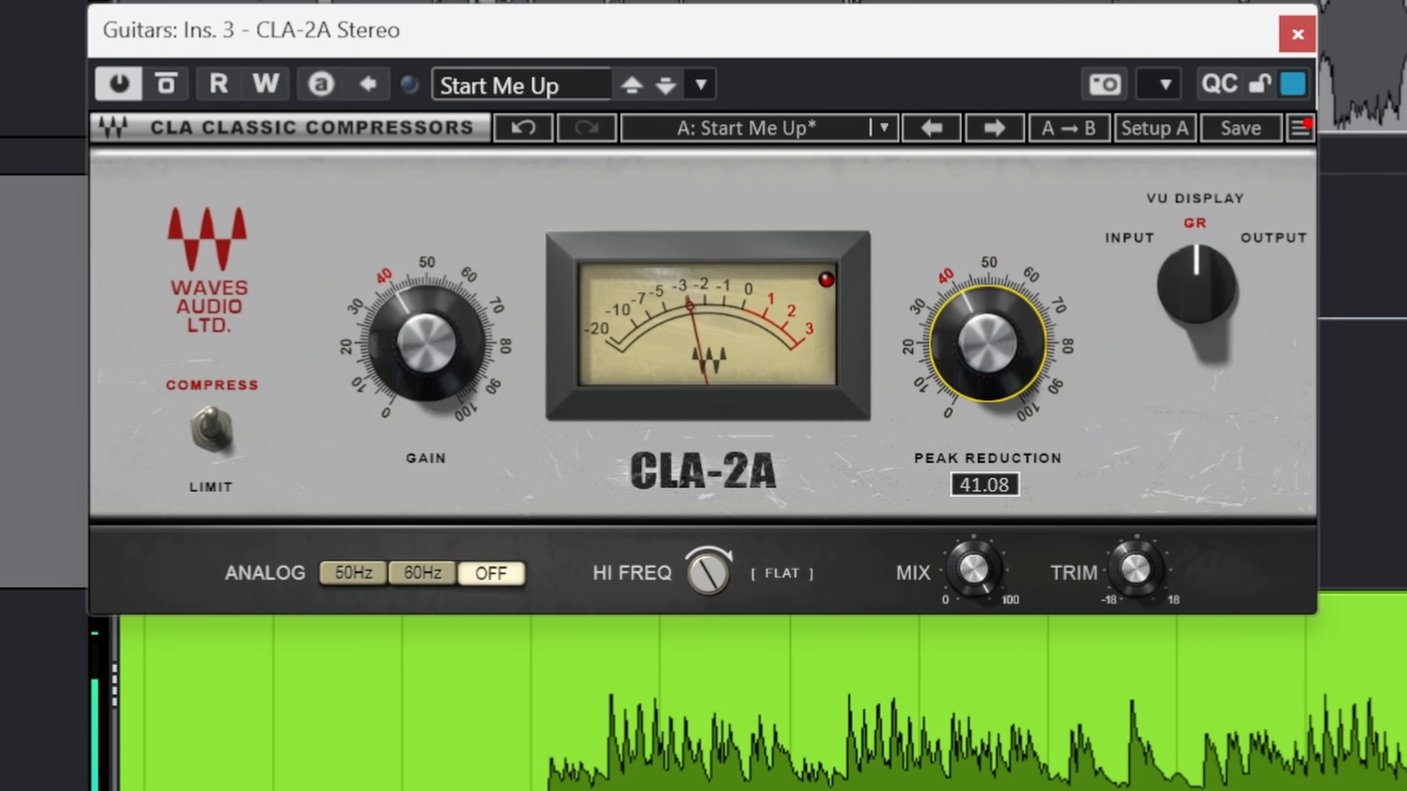
{"action": "left_click_drag", "start_coordinate": [982, 348], "coordinate": [981, 350]}
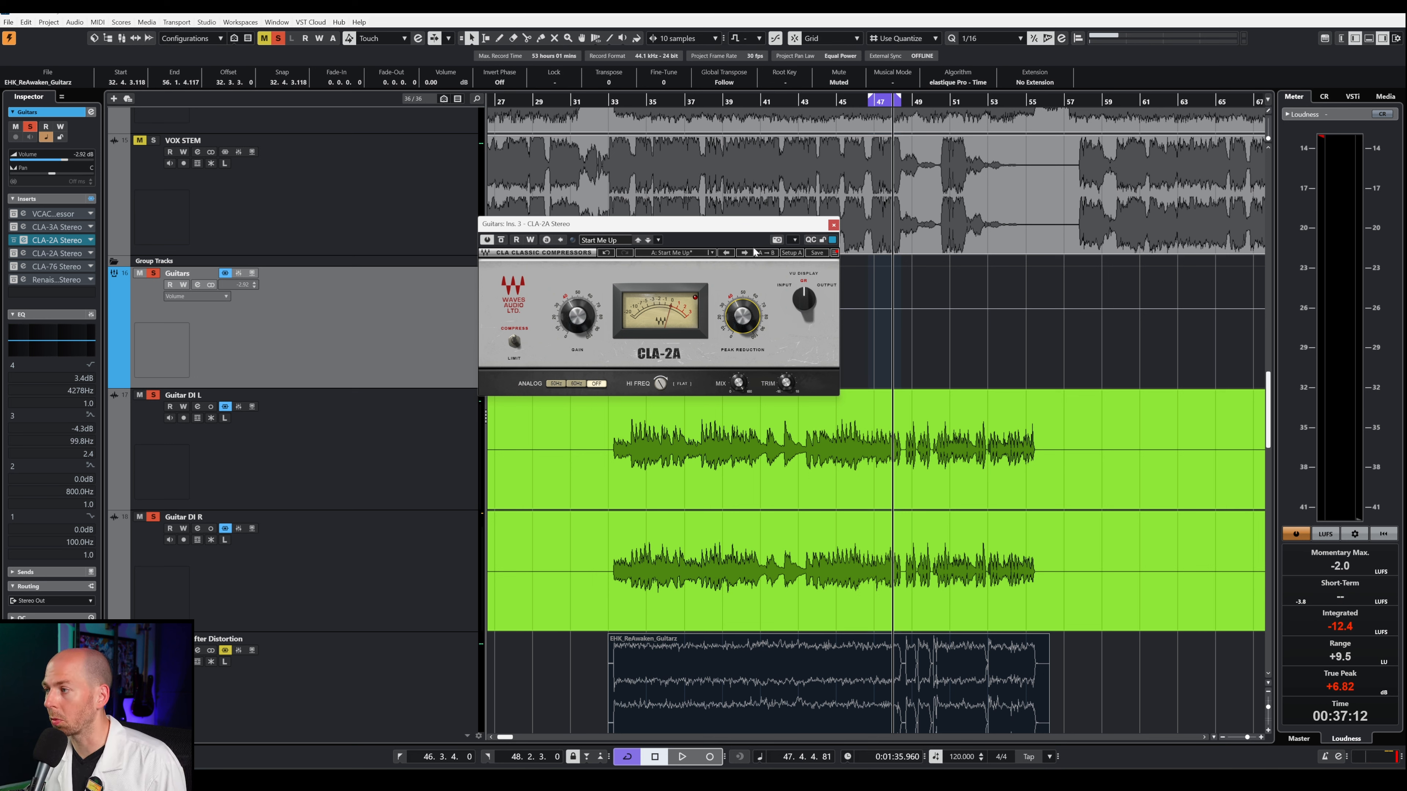
Step: Deactivate the CLA-2A, open the Guitars group's CLA-3A compressor and audition it with short playback
{"action": "left_click", "coordinate": [487, 240]}
{"action": "left_click_drag", "start_coordinate": [864, 230], "coordinate": [654, 265]}
{"action": "key", "text": "space"}
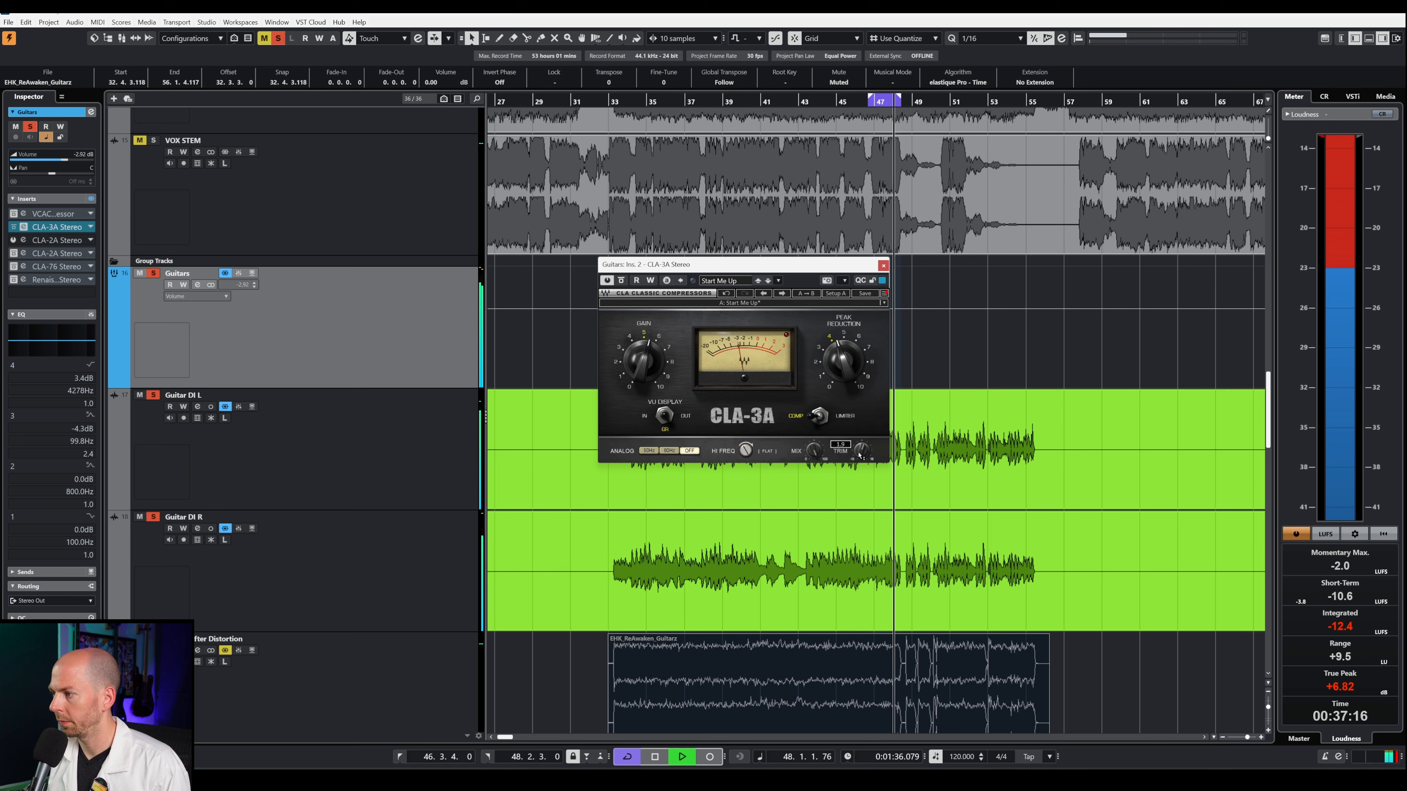
{"action": "key", "text": "space"}
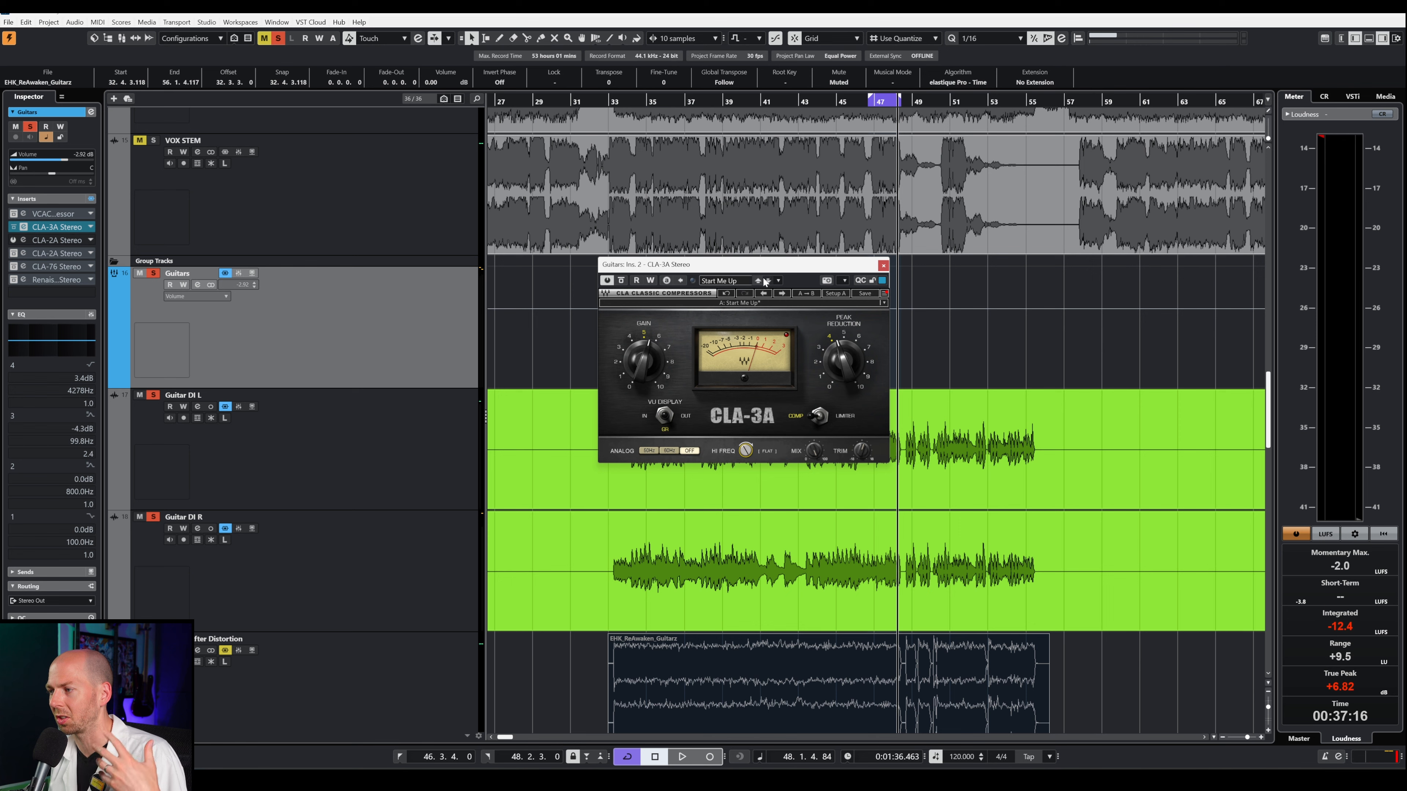
Step: Play the guitars from about bar 34 through the CLA-3A with its Hi Freq at 100 (flat)
{"action": "left_click", "coordinate": [636, 104]}
{"action": "key", "text": "space"}
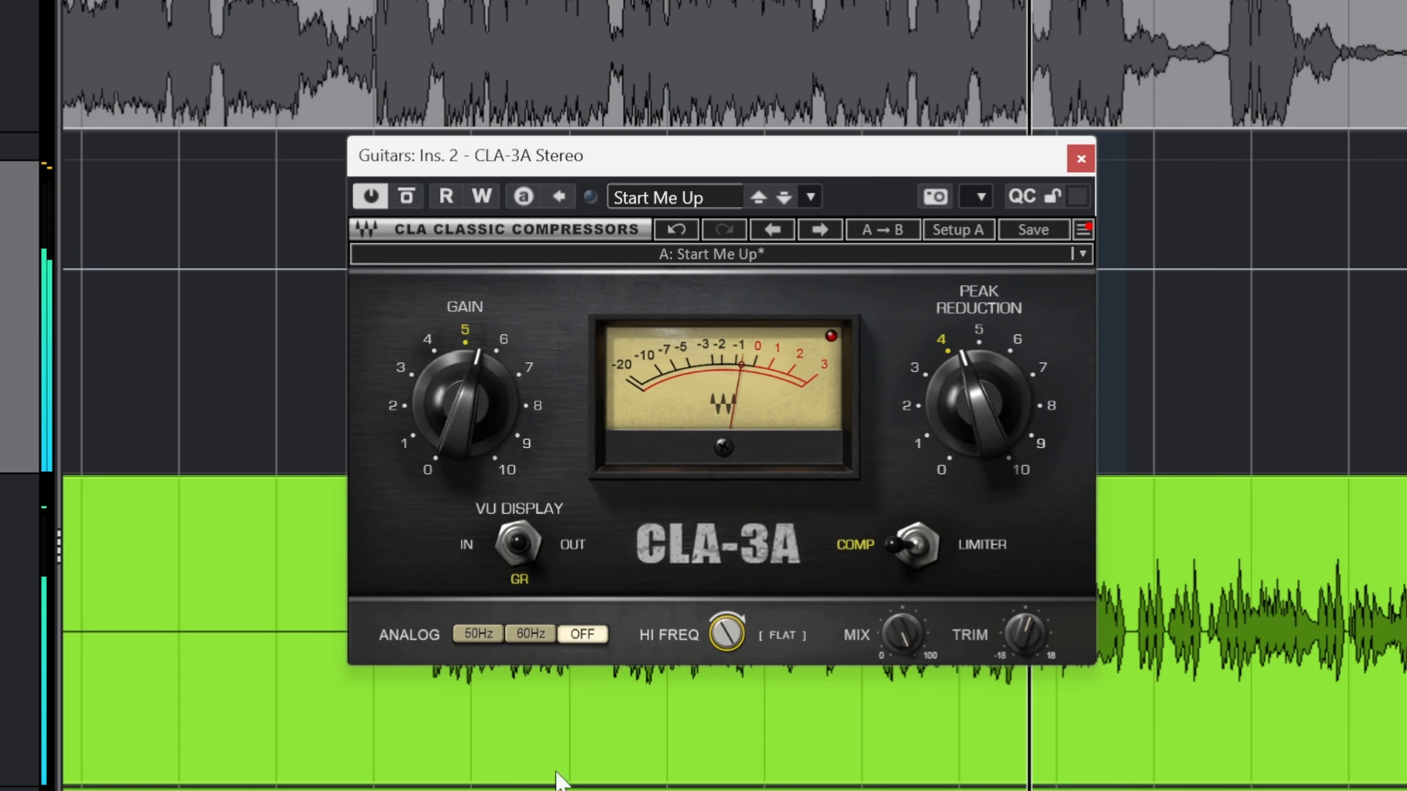
{"action": "mouse_move", "coordinate": [727, 633]}
{"action": "left_mouse_down"}
{"action": "mouse_move", "coordinate": [727, 717]}
{"action": "mouse_move", "coordinate": [719, 628]}
{"action": "left_mouse_up"}
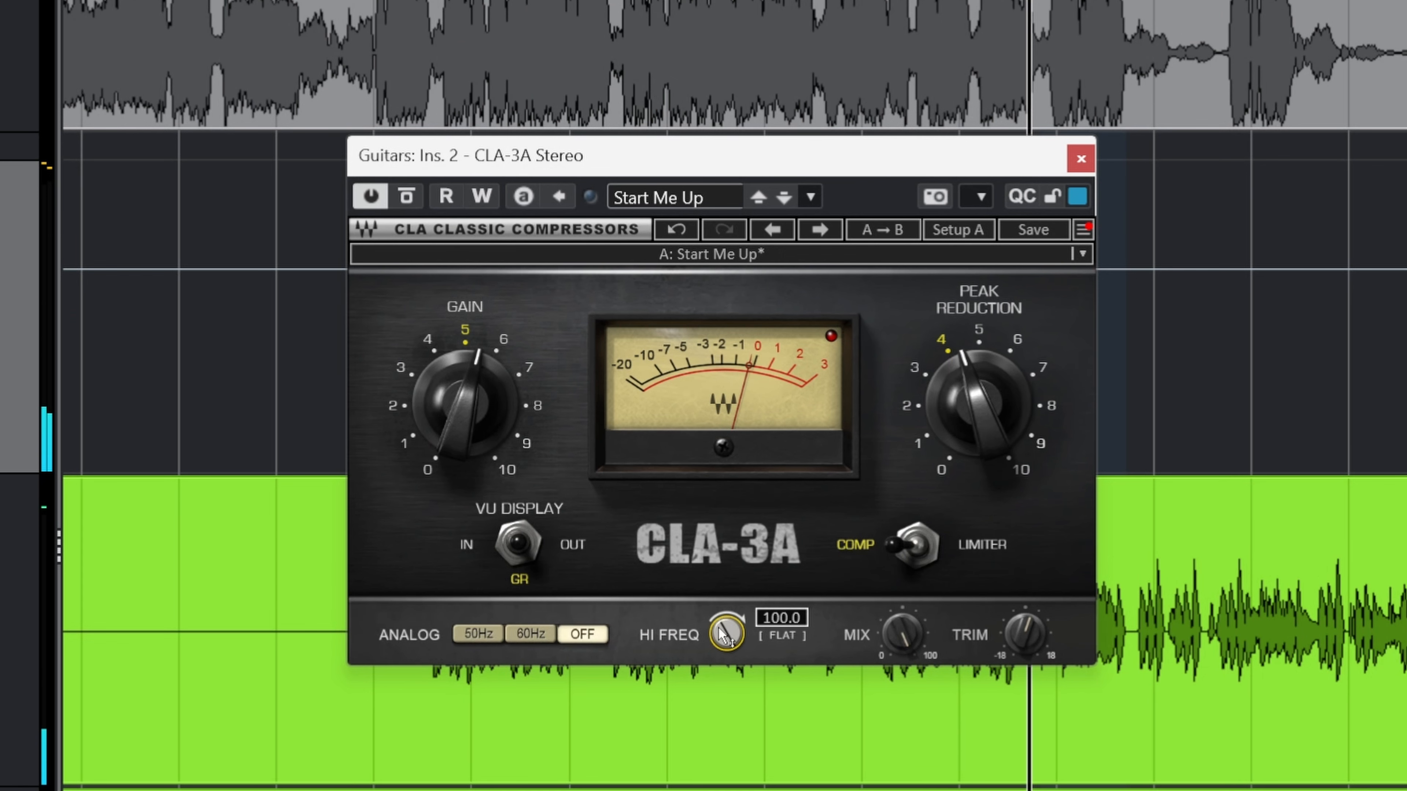
Step: Compare the guitars with the CLA-3A bypassed and active during playback, and close the compressor
{"action": "left_click", "coordinate": [406, 197]}
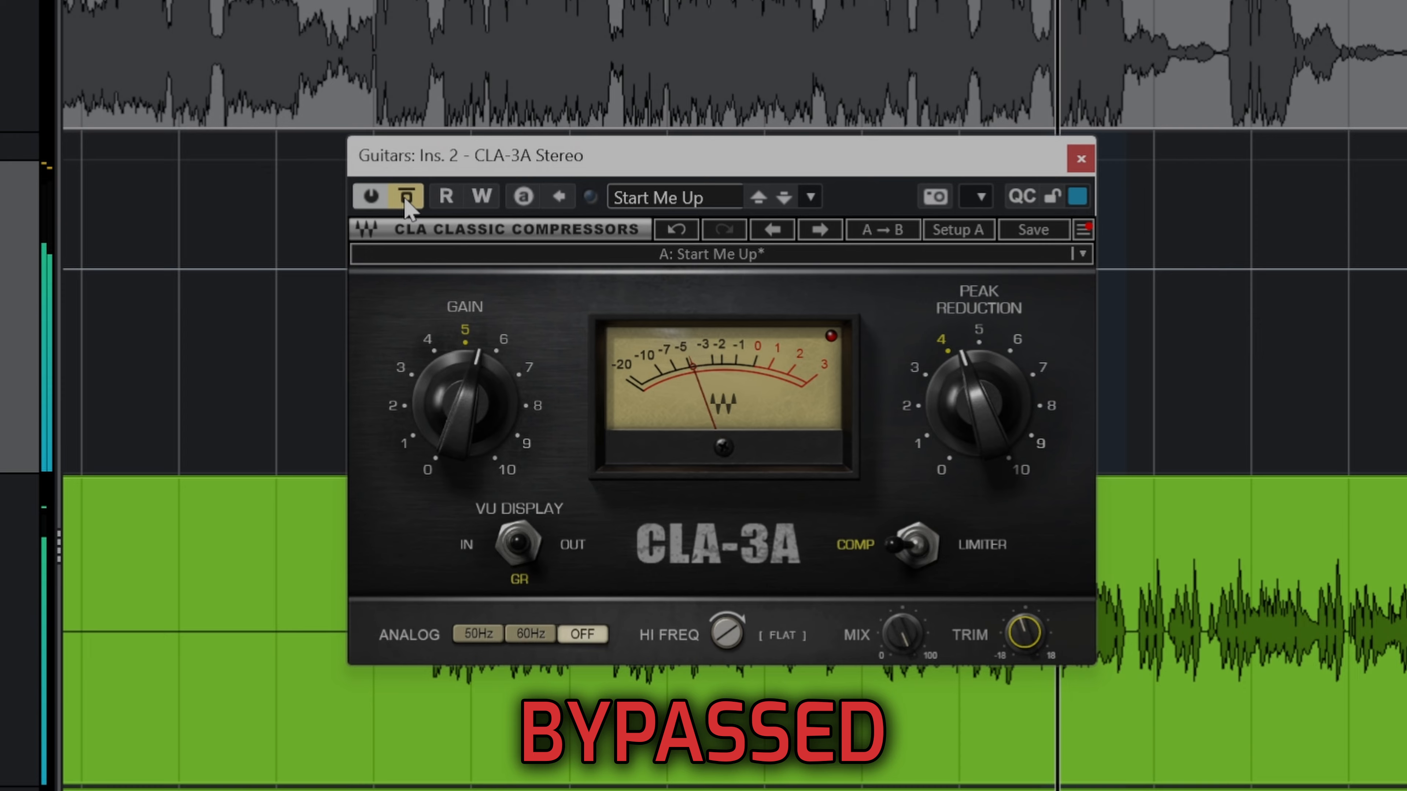
{"action": "left_click", "coordinate": [406, 197]}
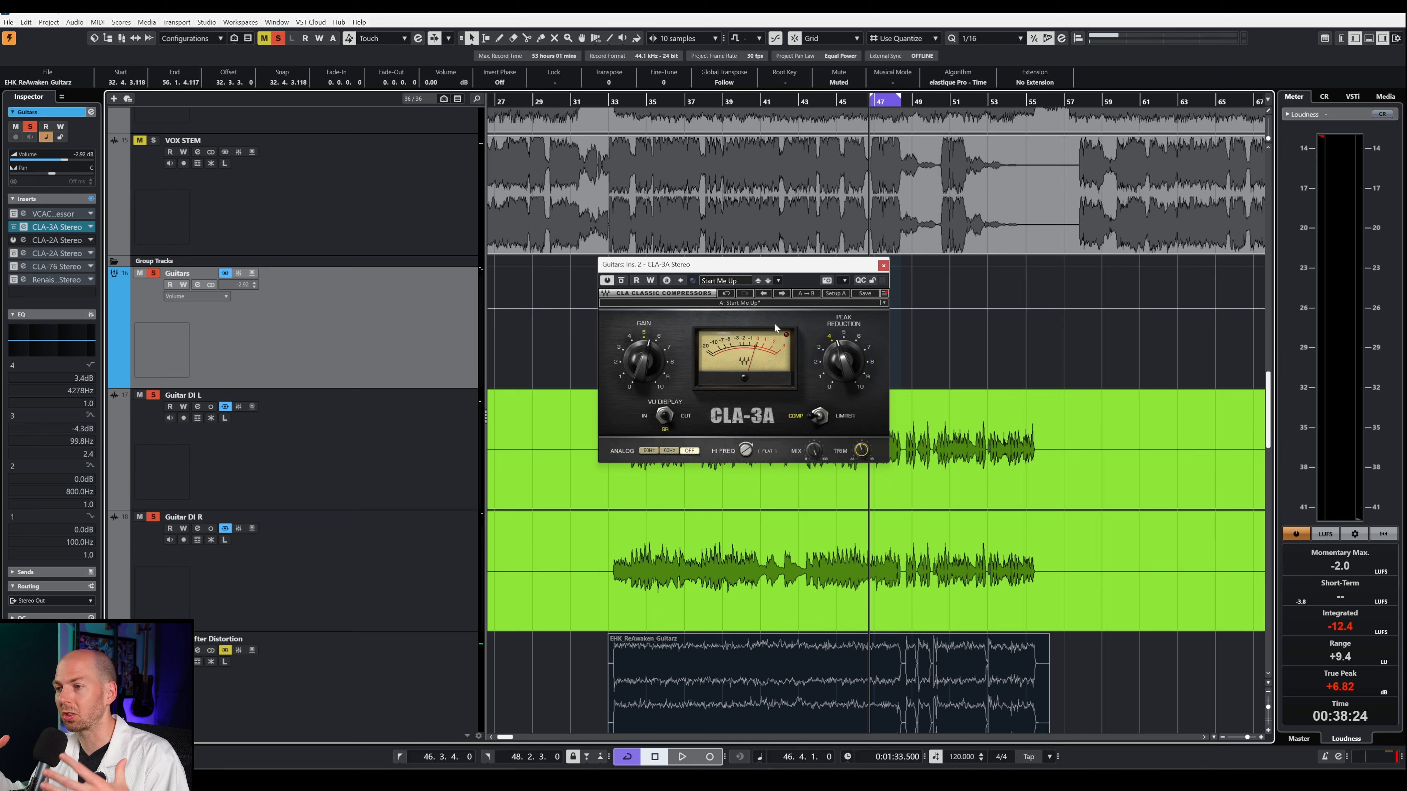
{"action": "key", "text": "space"}
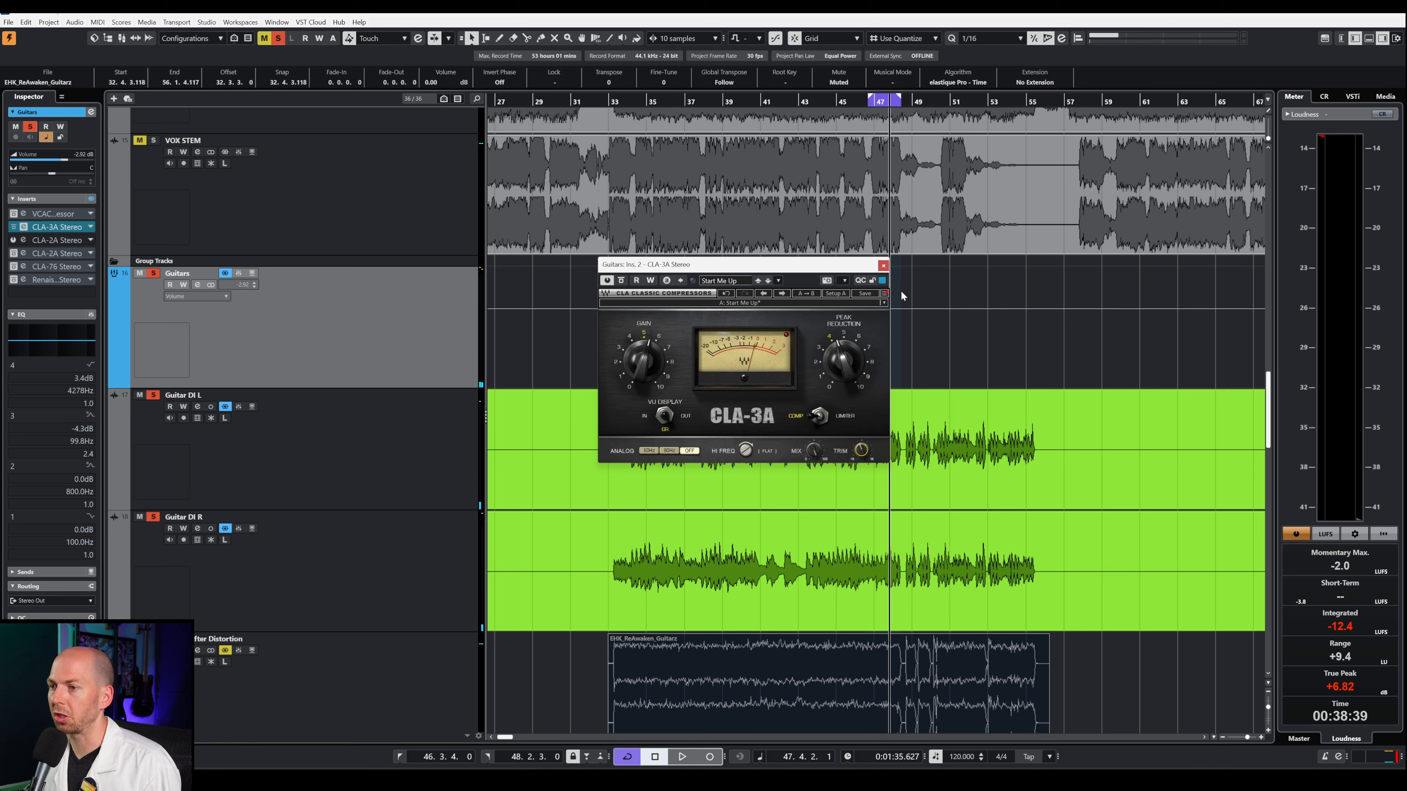
{"action": "left_click", "coordinate": [883, 265]}
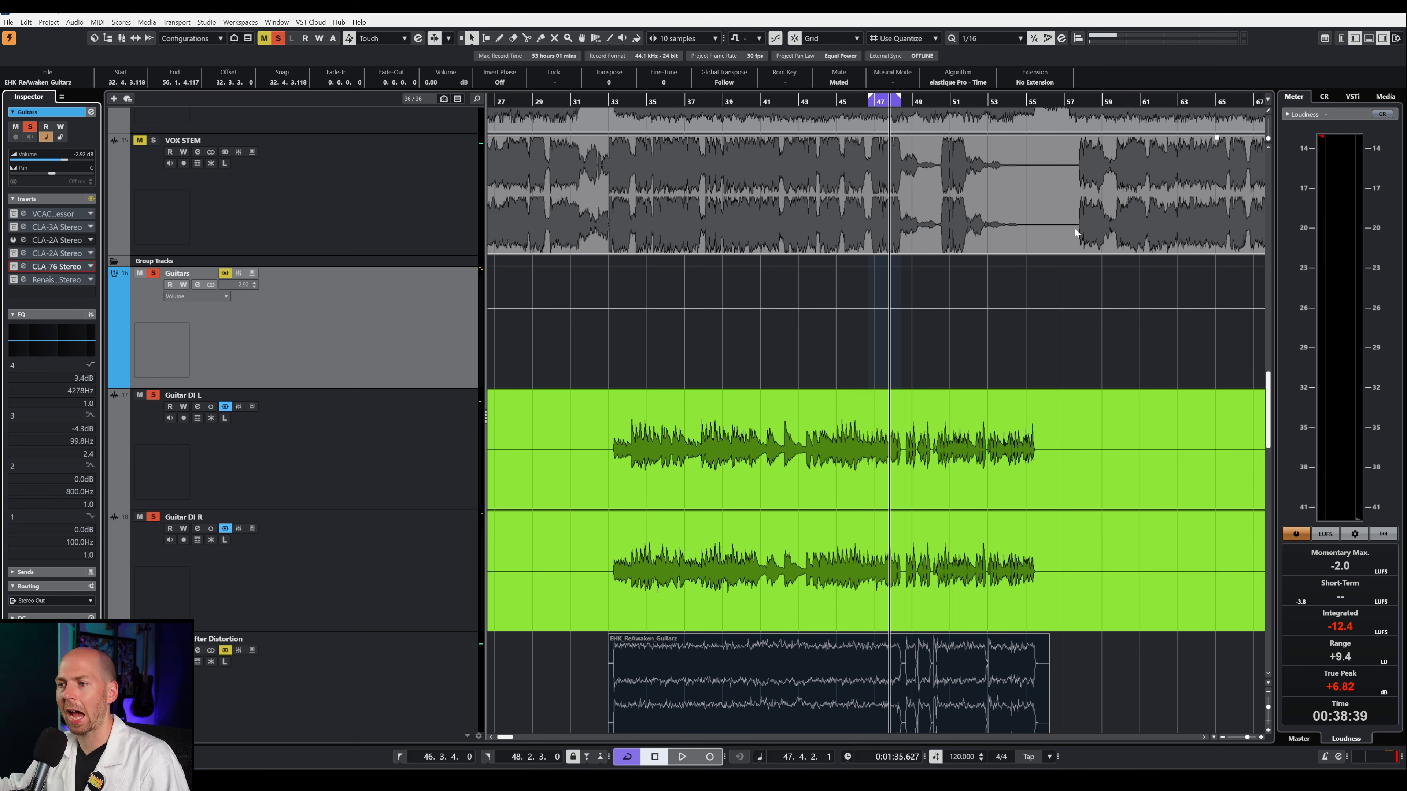
Step: Open the Guitars group's CLA-76 compressor over the arrangement and take it out of bypass
{"action": "left_click", "coordinate": [53, 267]}
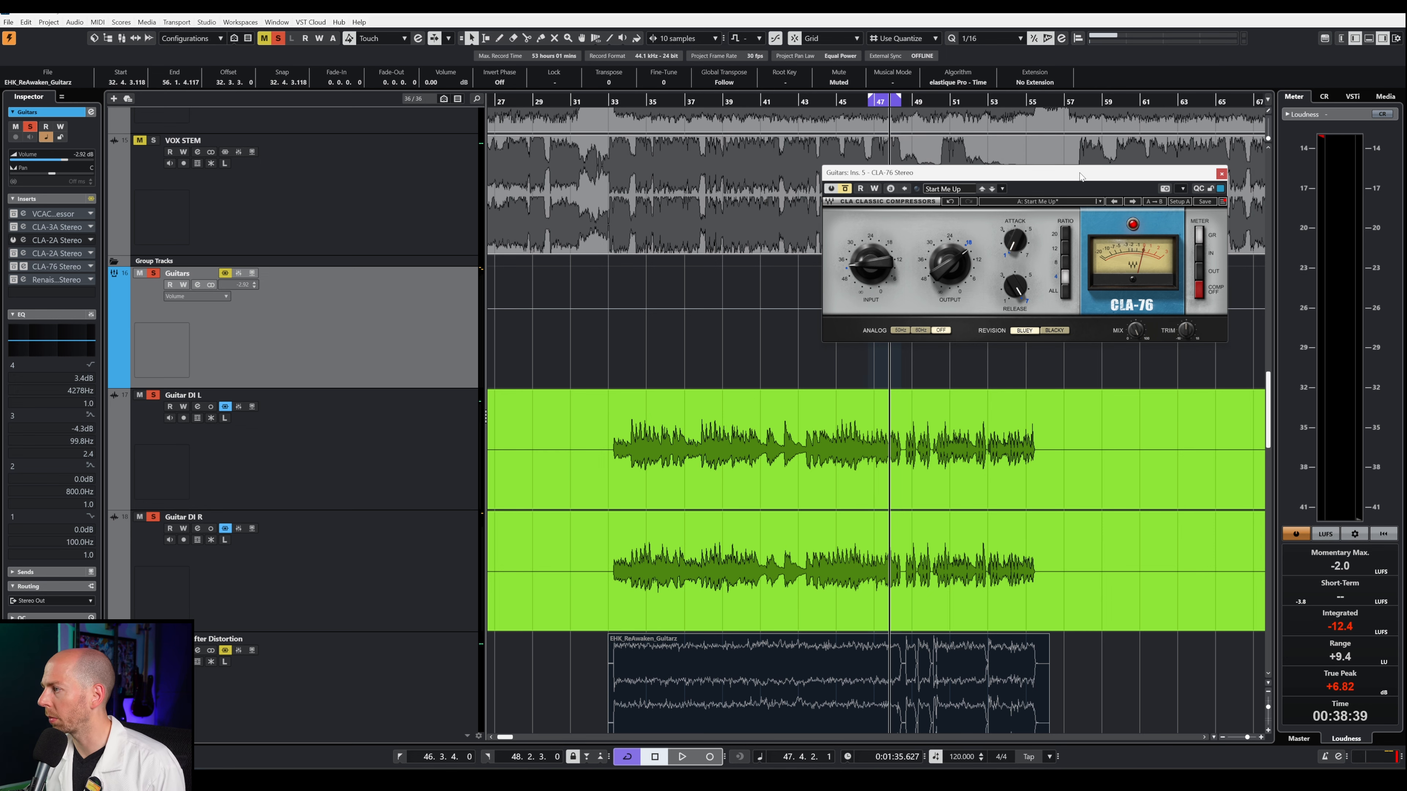
{"action": "left_click_drag", "start_coordinate": [1080, 176], "coordinate": [878, 198]}
{"action": "left_click", "coordinate": [643, 211]}
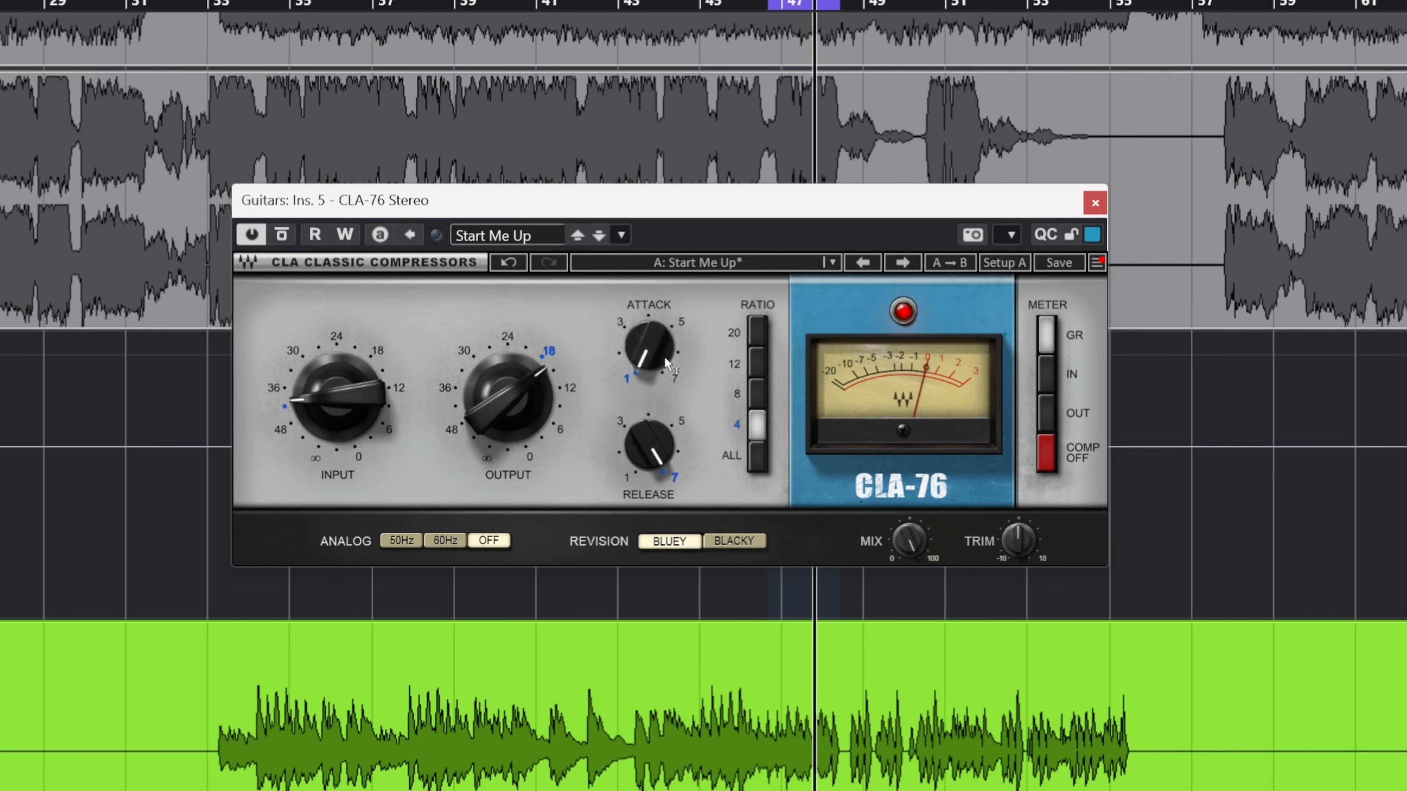
Step: Try different Attack and Release positions on the CLA-76, leaving both controls at 7
{"action": "left_click", "coordinate": [627, 344]}
{"action": "left_click_drag", "start_coordinate": [646, 373], "coordinate": [657, 410]}
{"action": "mouse_move", "coordinate": [649, 462]}
{"action": "left_mouse_down"}
{"action": "mouse_move", "coordinate": [649, 499]}
{"action": "mouse_move", "coordinate": [635, 444]}
{"action": "left_mouse_up"}
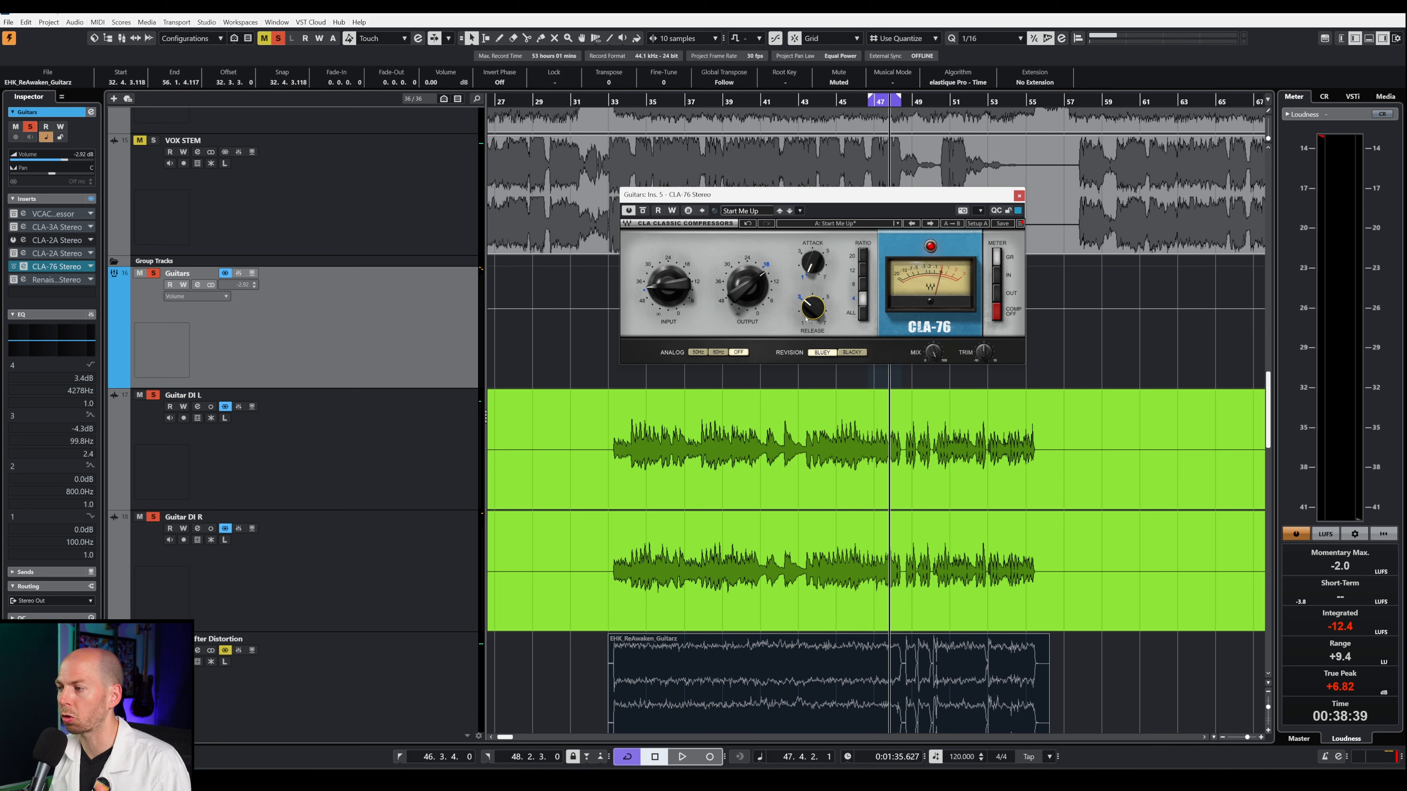
{"action": "mouse_move", "coordinate": [812, 307]}
{"action": "left_mouse_down"}
{"action": "mouse_move", "coordinate": [812, 285]}
{"action": "mouse_move", "coordinate": [811, 312]}
{"action": "left_mouse_up"}
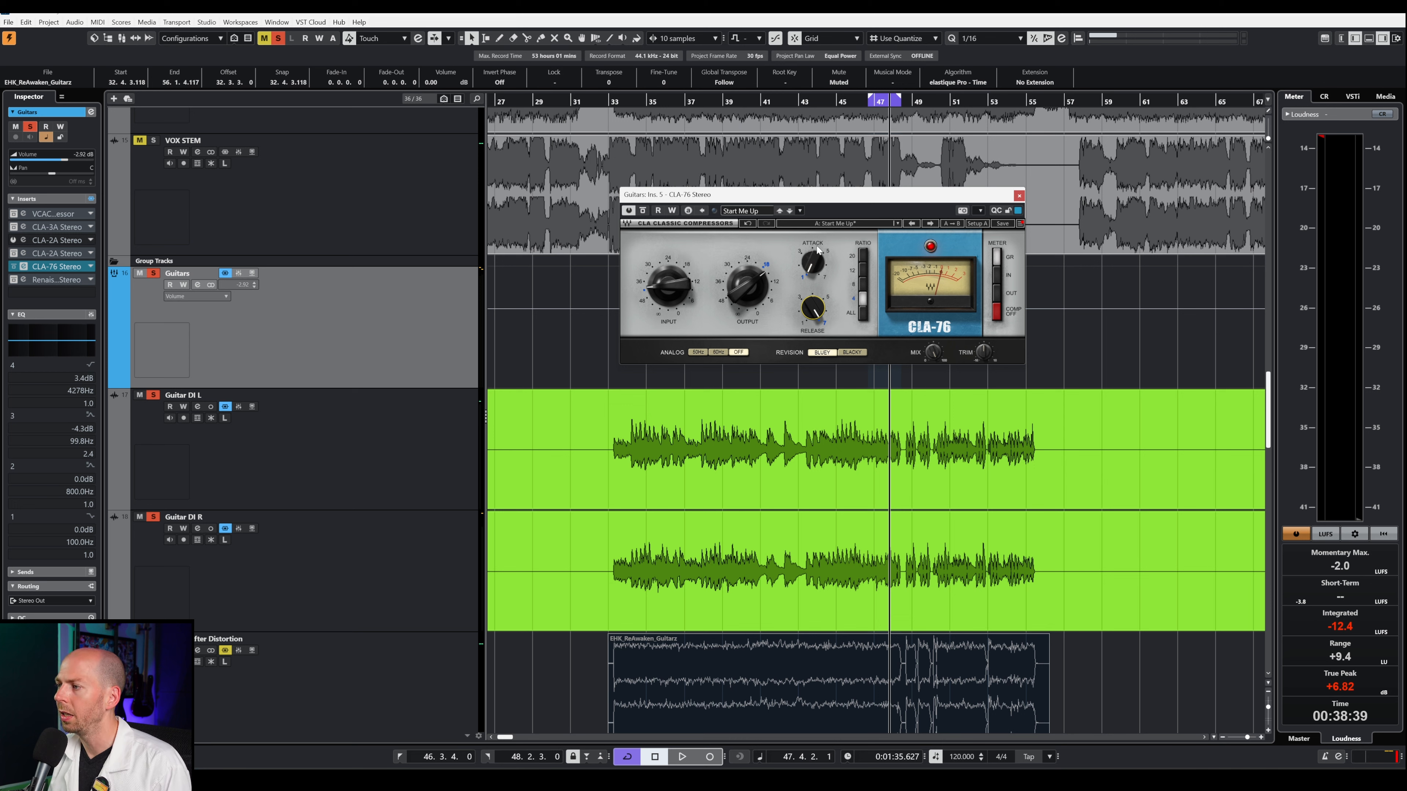
{"action": "mouse_move", "coordinate": [817, 249]}
{"action": "left_mouse_down"}
{"action": "mouse_move", "coordinate": [826, 265]}
{"action": "mouse_move", "coordinate": [825, 251]}
{"action": "left_mouse_up"}
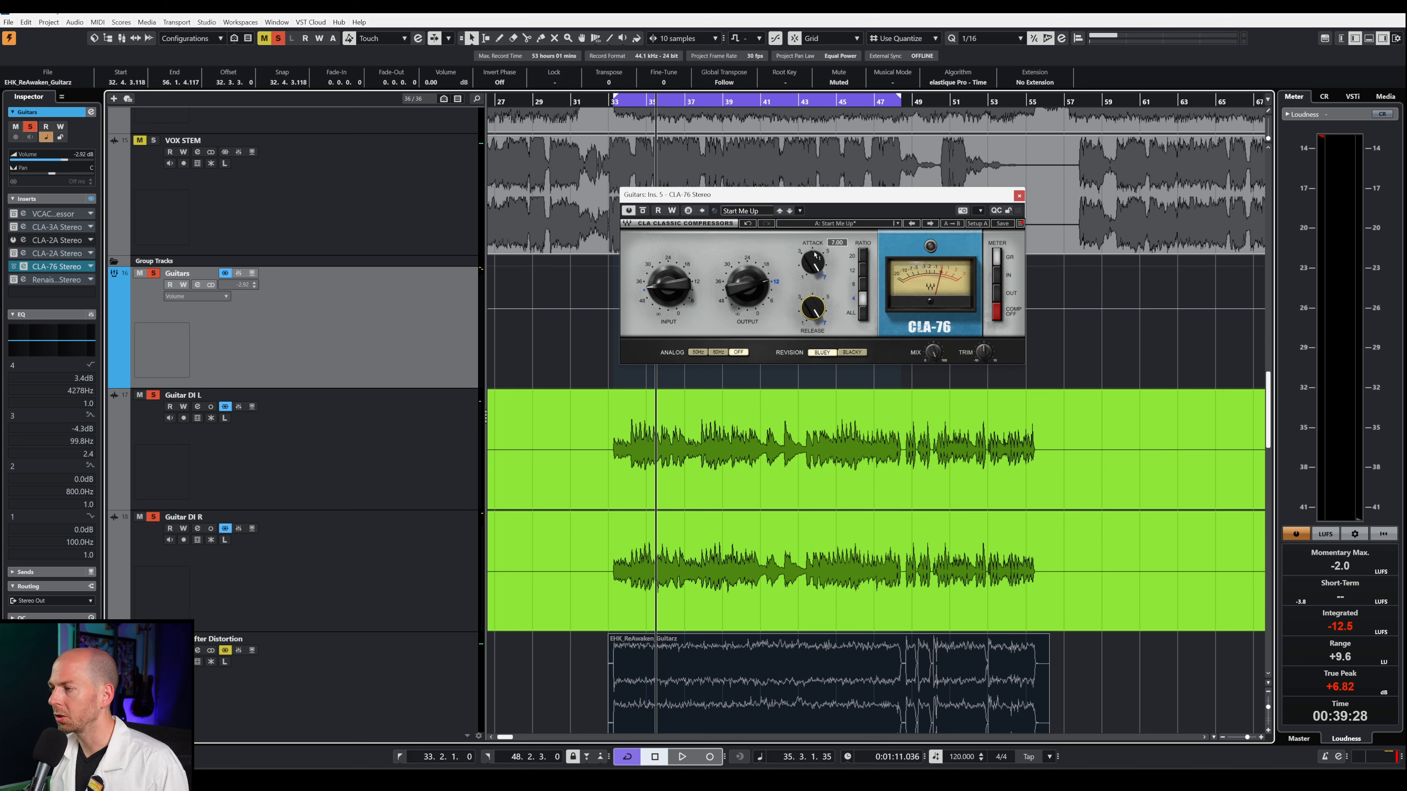
Step: Sweep the CLA-76's Attack down to 1 while the guitars play
{"action": "mouse_move", "coordinate": [810, 266]}
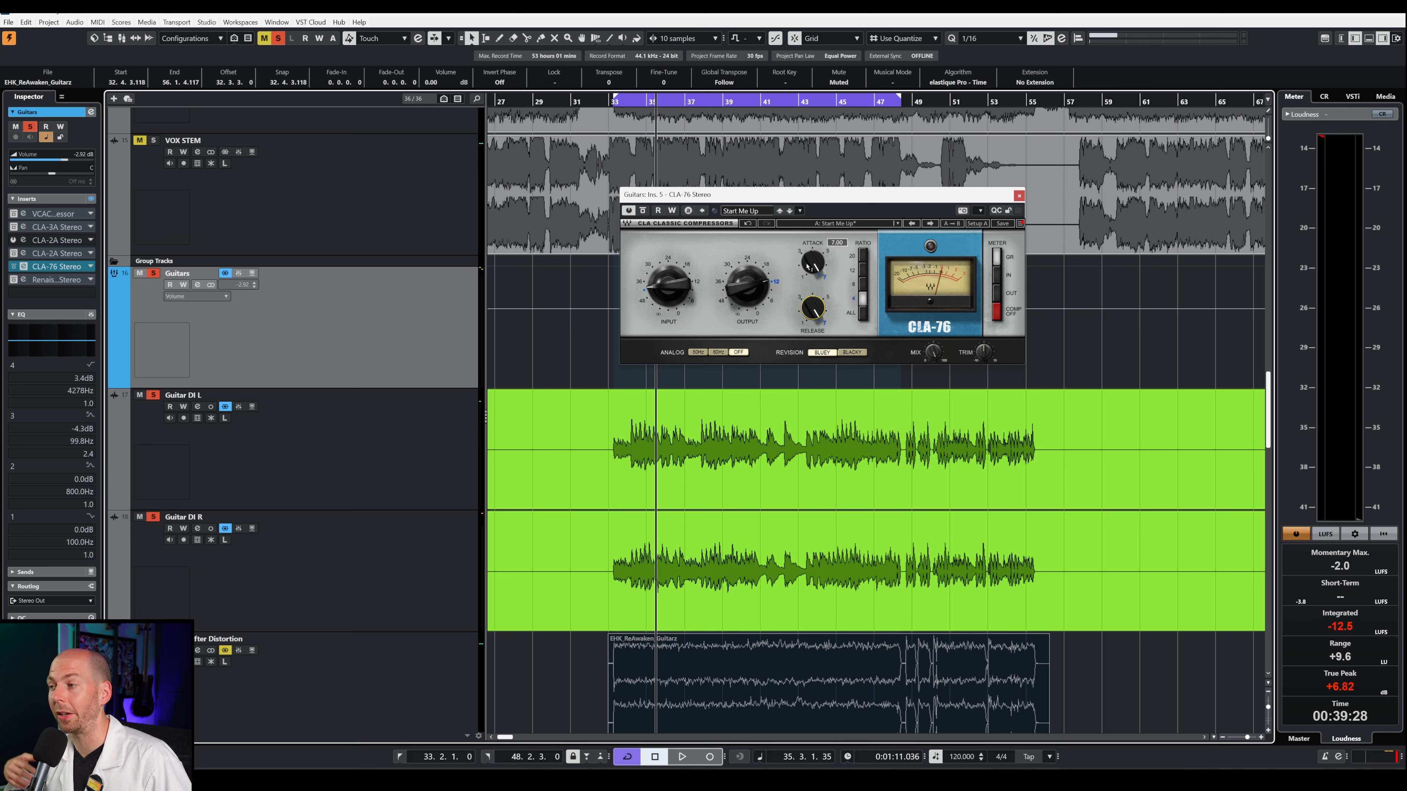
{"action": "key", "text": "space"}
{"action": "left_click_drag", "start_coordinate": [808, 267], "coordinate": [807, 284]}
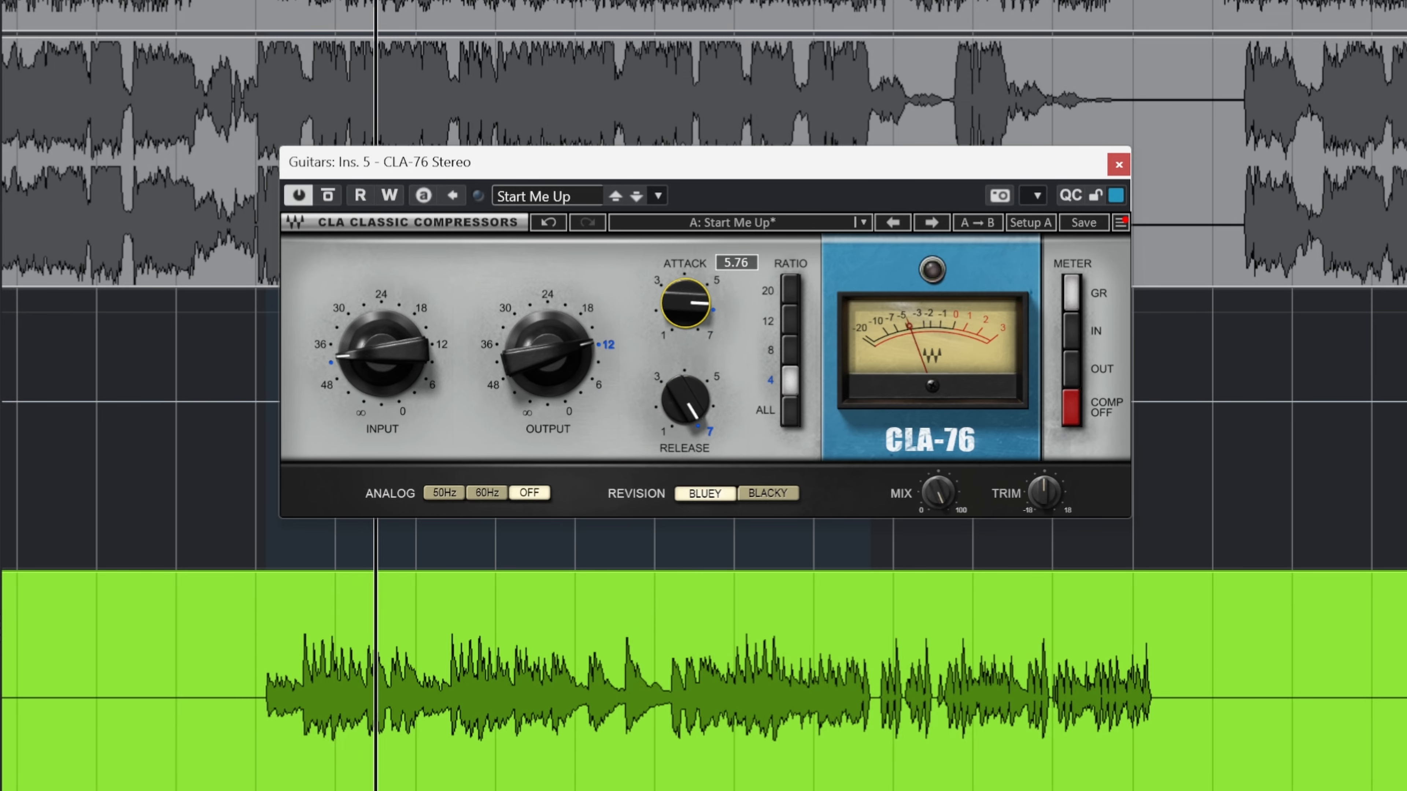
{"action": "left_click_drag", "start_coordinate": [685, 303], "coordinate": [685, 360]}
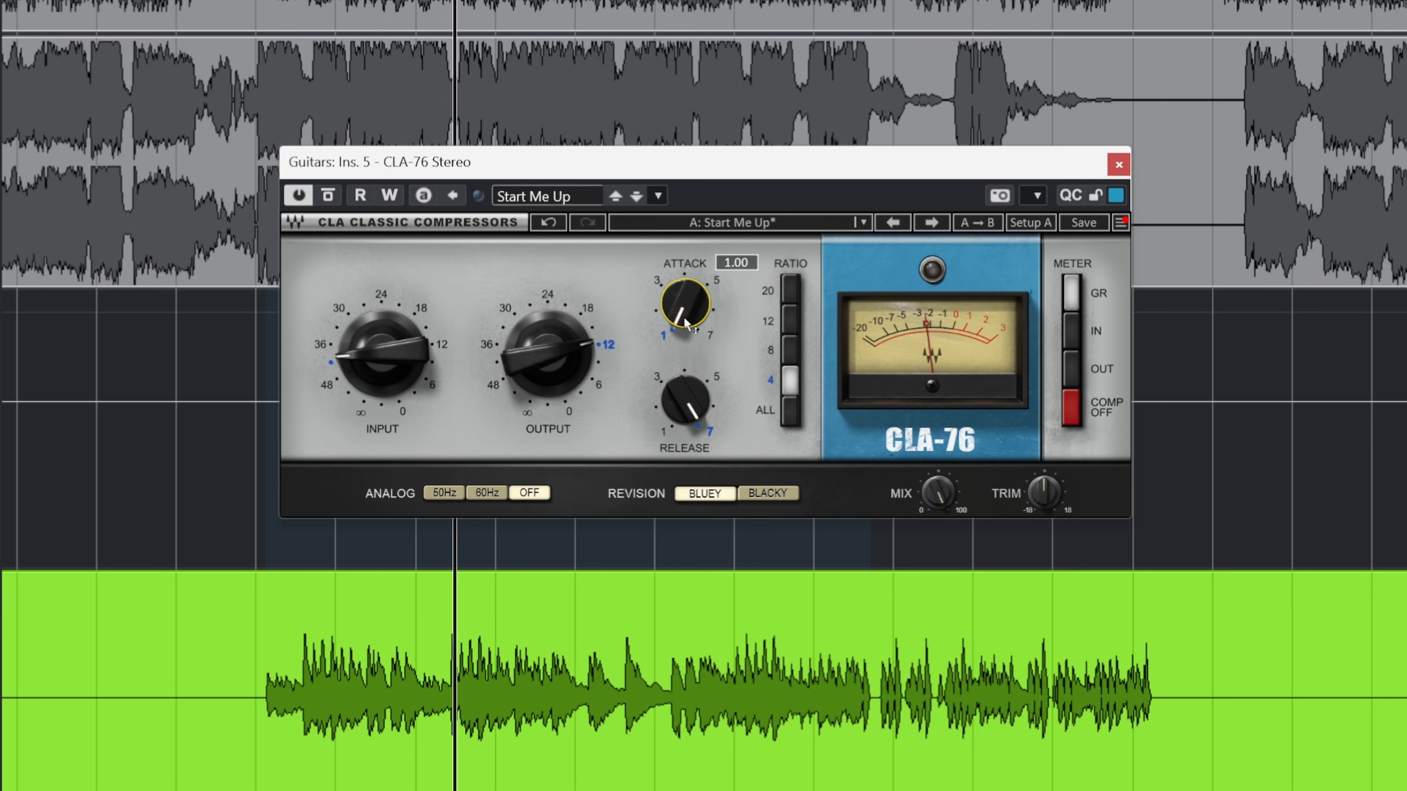
{"action": "mouse_move", "coordinate": [685, 319]}
{"action": "left_mouse_down"}
{"action": "mouse_move", "coordinate": [685, 221]}
{"action": "mouse_move", "coordinate": [685, 319]}
{"action": "left_mouse_up"}
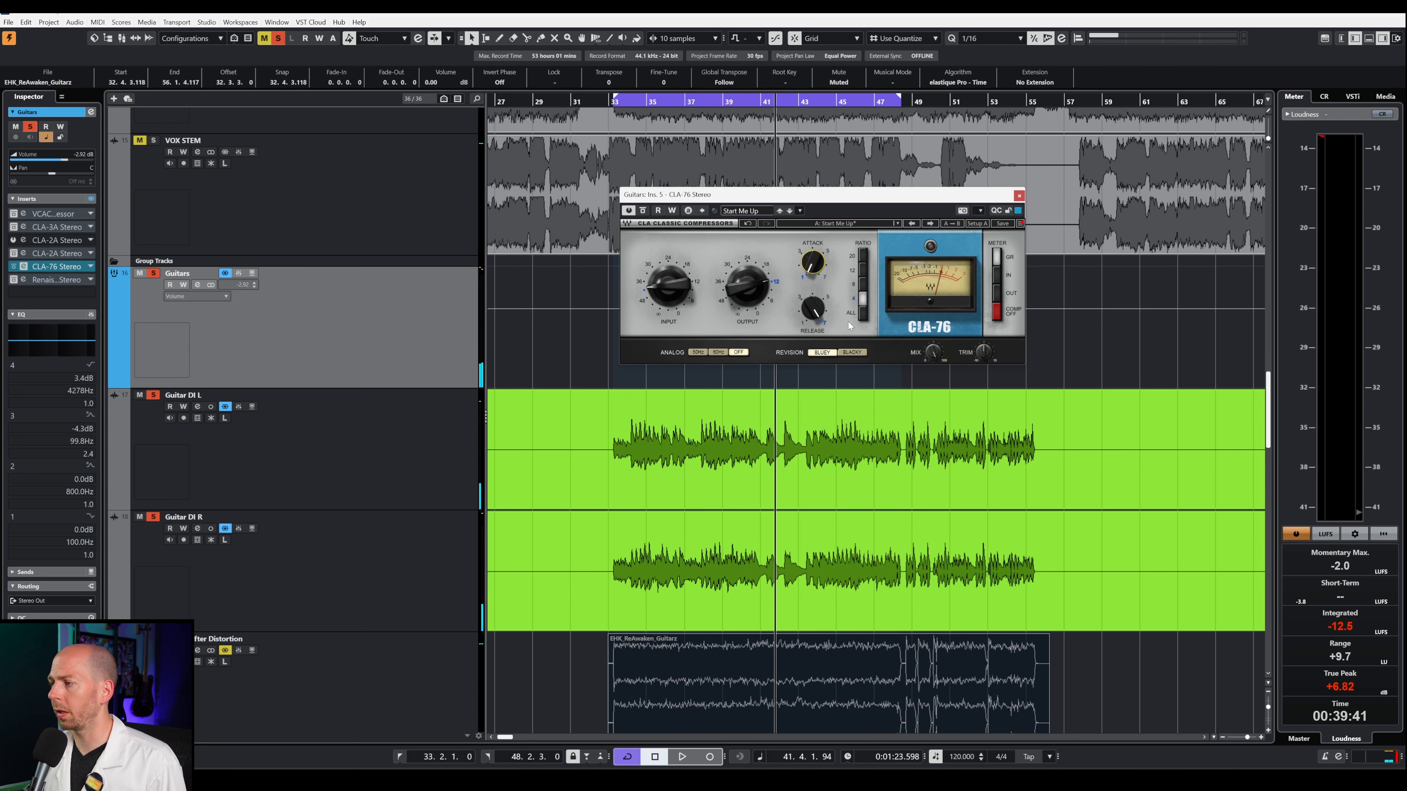
Step: Try the CLA-76's Release at about 2.7 and return it to 7
{"action": "left_click_drag", "start_coordinate": [811, 308], "coordinate": [809, 307]}
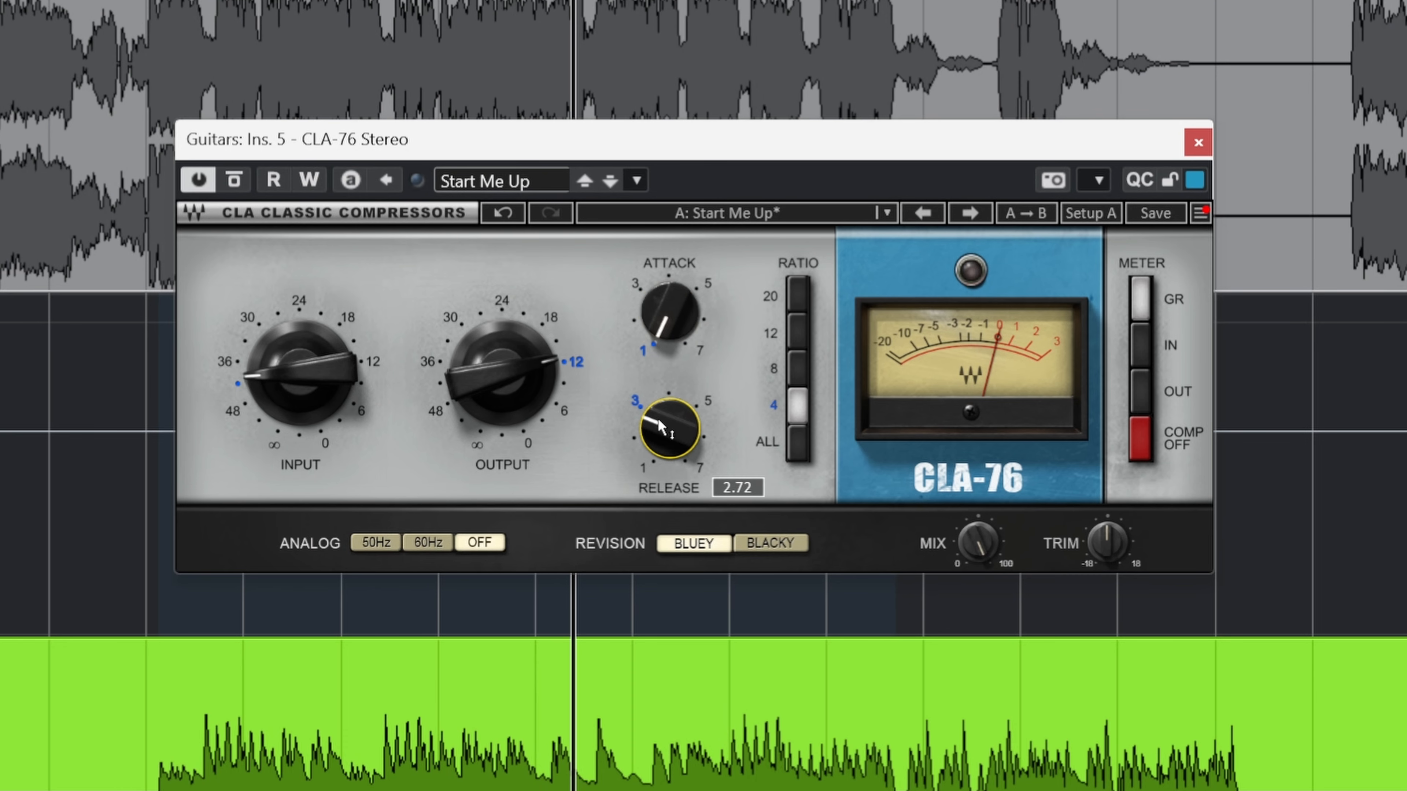
{"action": "left_click_drag", "start_coordinate": [658, 420], "coordinate": [658, 420]}
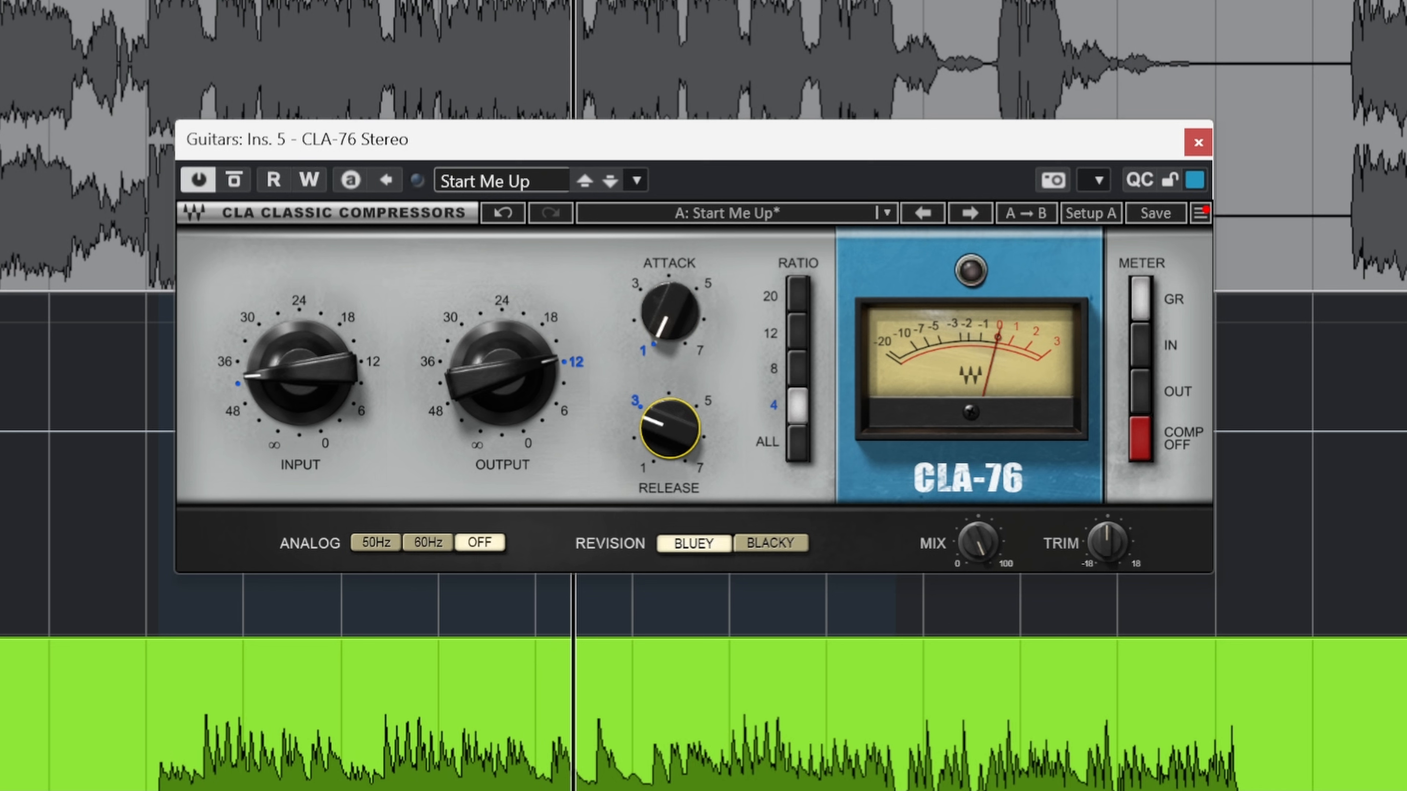
{"action": "left_click_drag", "start_coordinate": [664, 443], "coordinate": [664, 366]}
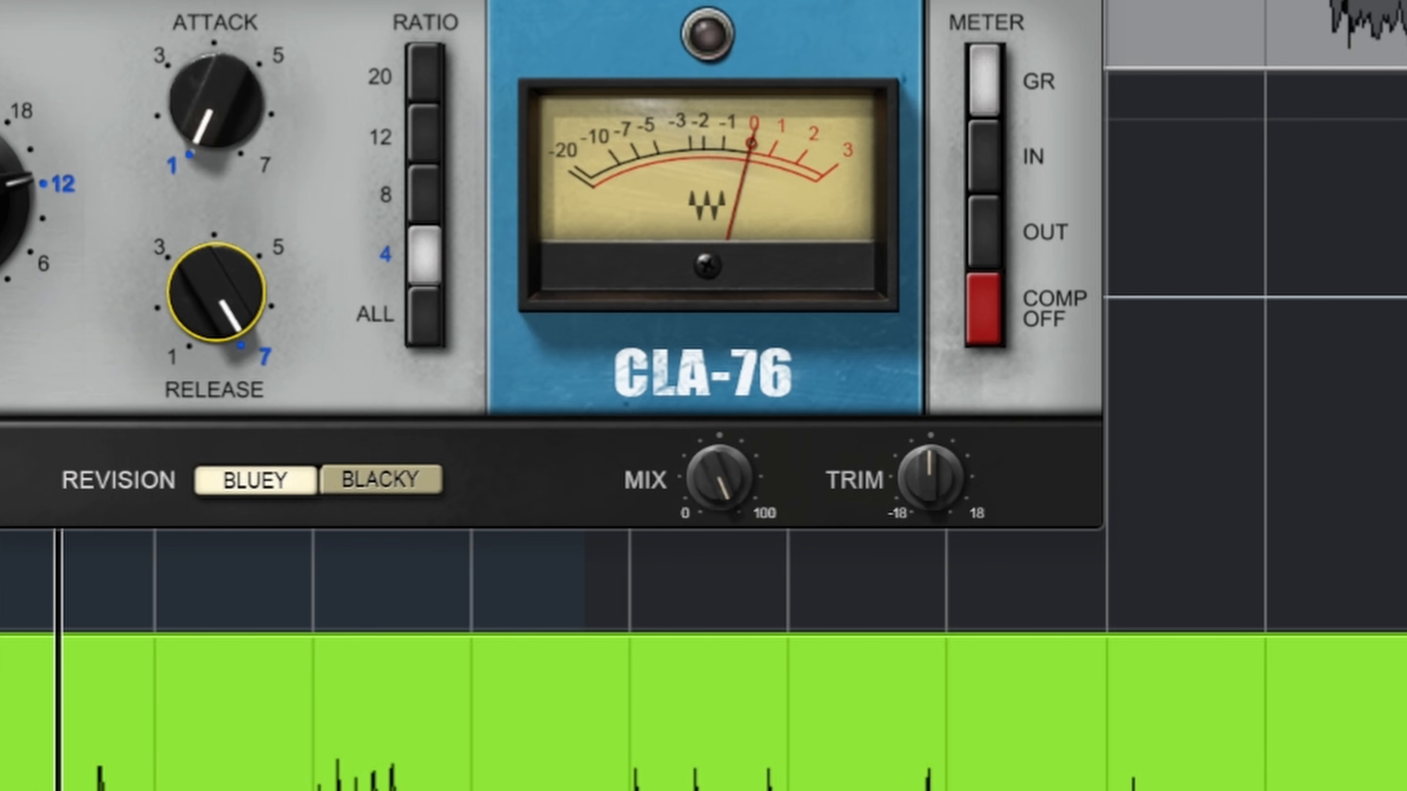
Step: Lower the CLA-76's Mix below 100, audition the blend during playback and close the compressor
{"action": "mouse_move", "coordinate": [719, 478]}
{"action": "left_mouse_down"}
{"action": "mouse_move", "coordinate": [719, 521]}
{"action": "mouse_move", "coordinate": [725, 477]}
{"action": "left_mouse_up"}
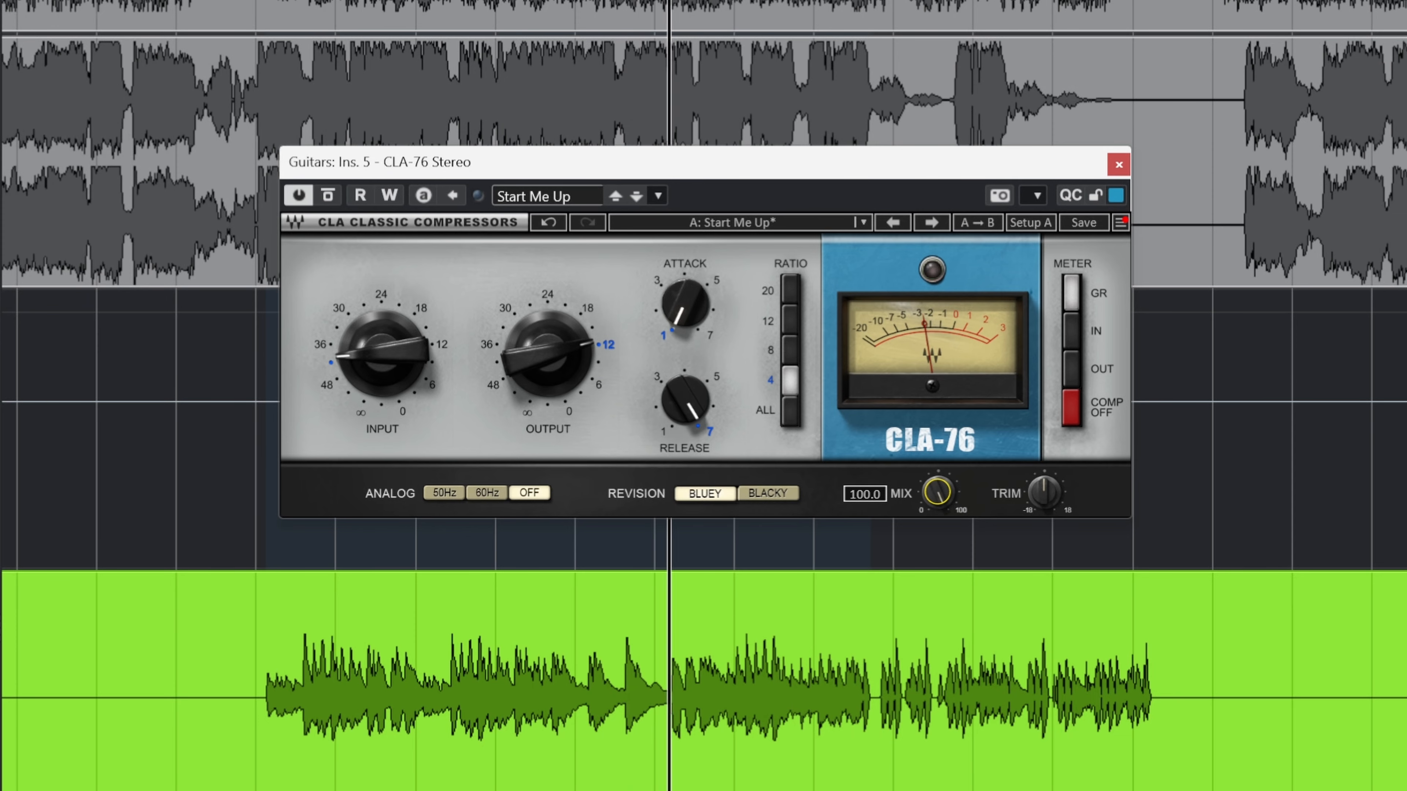
{"action": "mouse_move", "coordinate": [937, 492]}
{"action": "left_mouse_down"}
{"action": "mouse_move", "coordinate": [937, 550]}
{"action": "mouse_move", "coordinate": [937, 514]}
{"action": "left_mouse_up"}
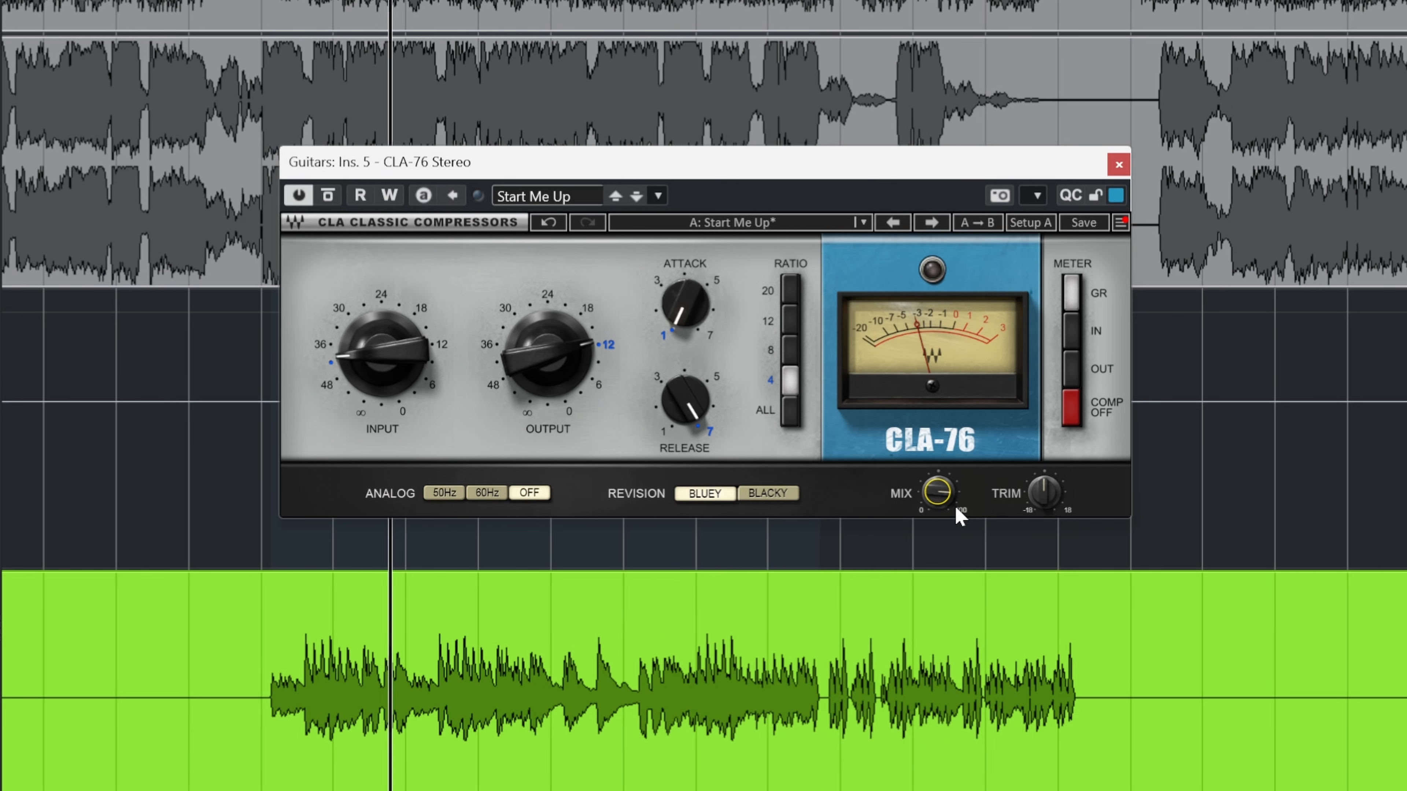
{"action": "key", "text": "space"}
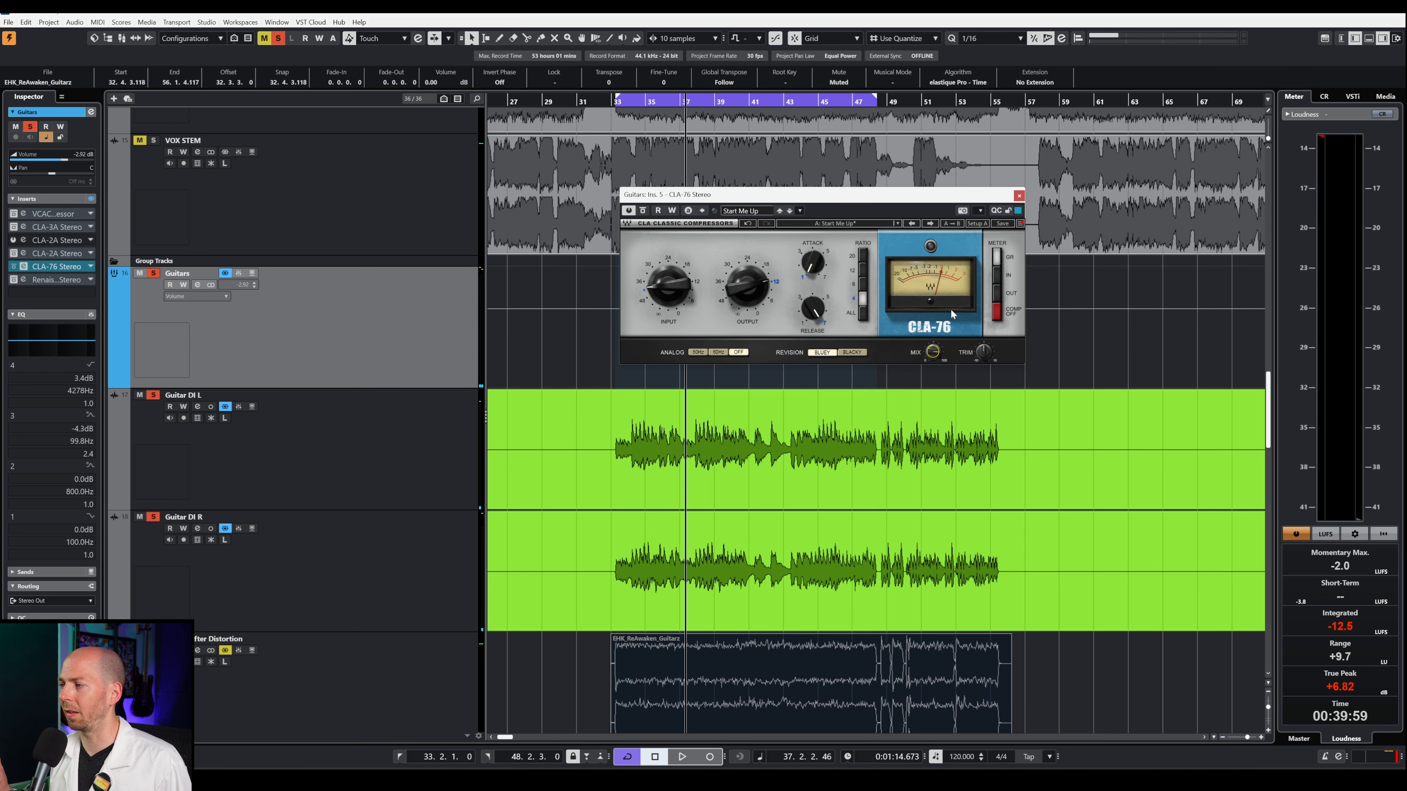
{"action": "key", "text": "Escape"}
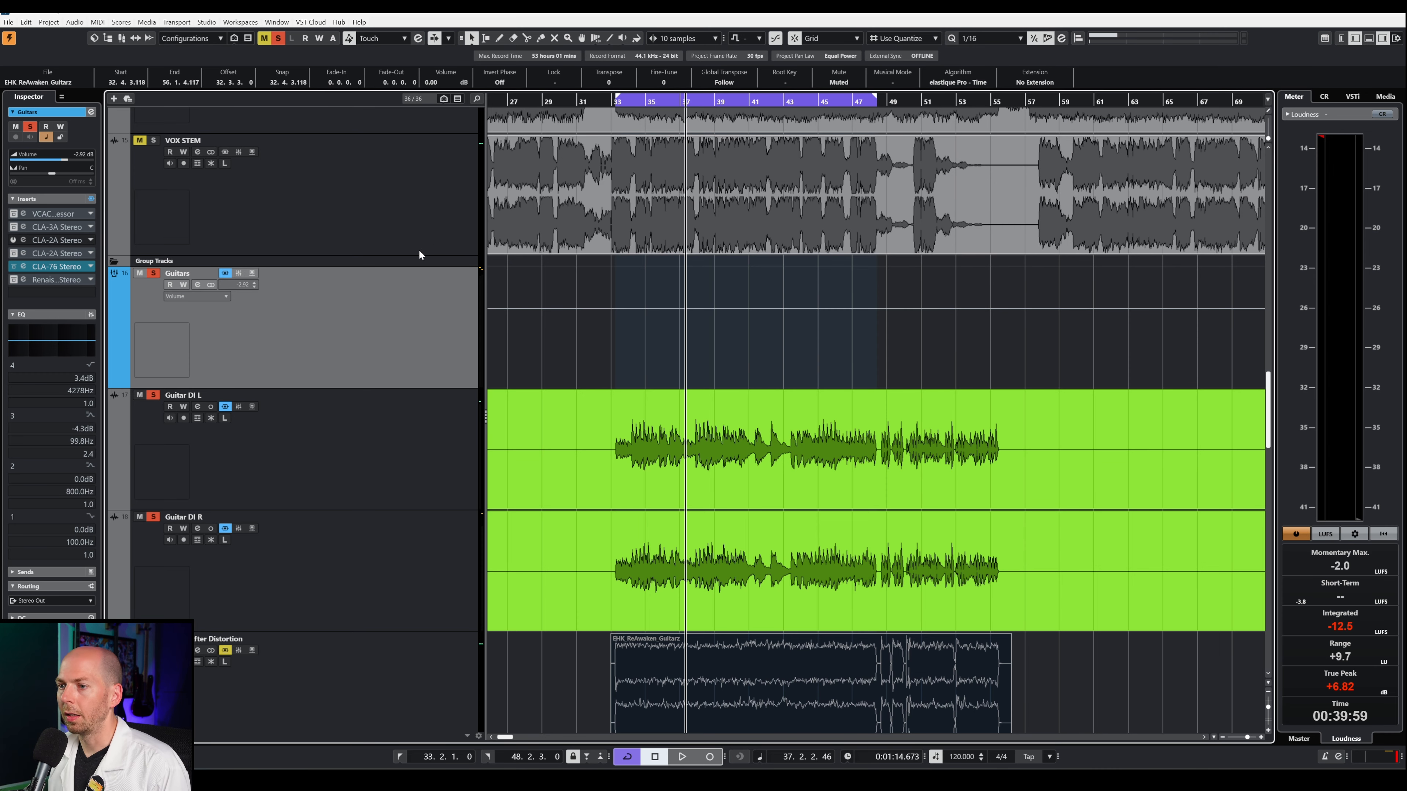
Step: Open the Guitars group's Renaissance Axx compressor over the arrangement and take it out of bypass
{"action": "left_click", "coordinate": [23, 280]}
{"action": "left_click_drag", "start_coordinate": [387, 208], "coordinate": [813, 217]}
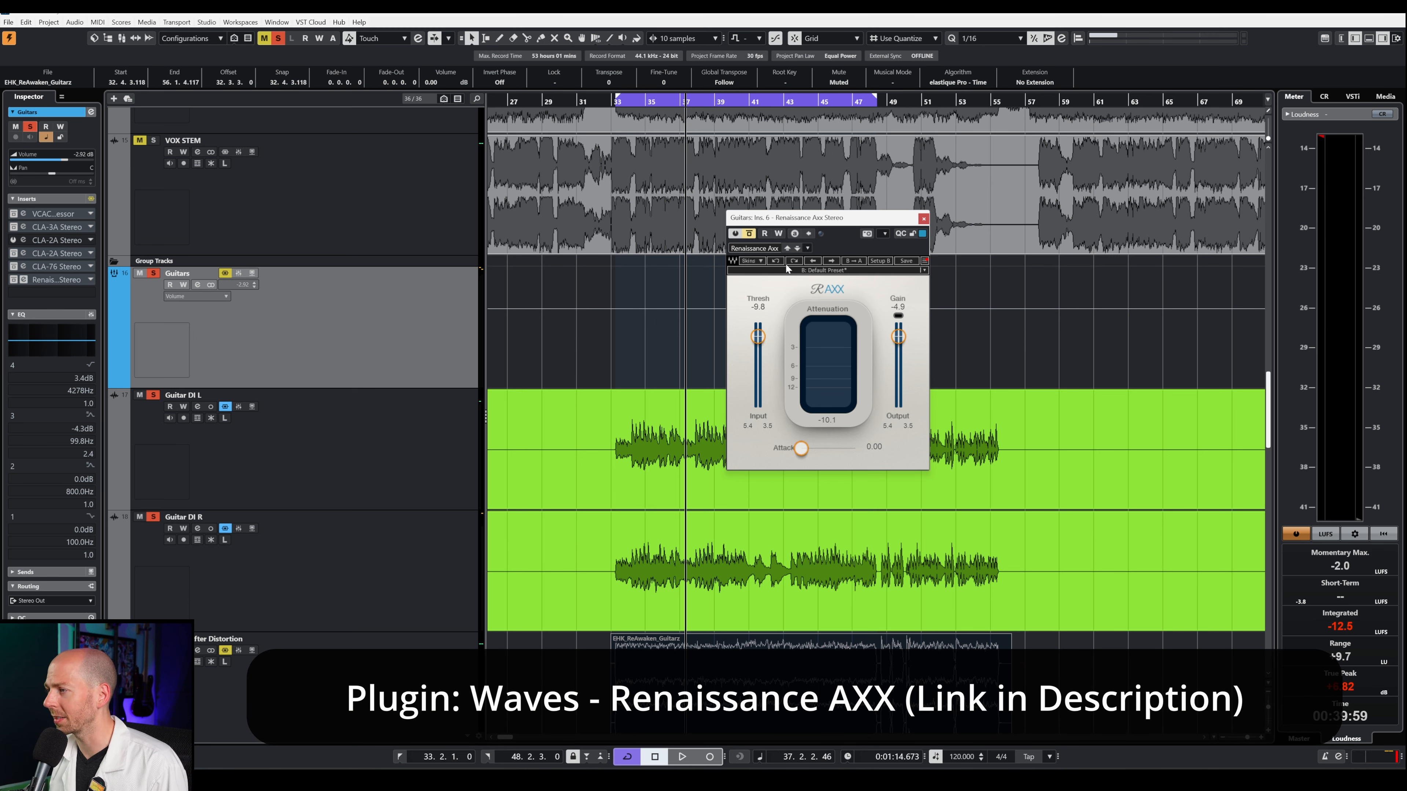
{"action": "left_click", "coordinate": [749, 233]}
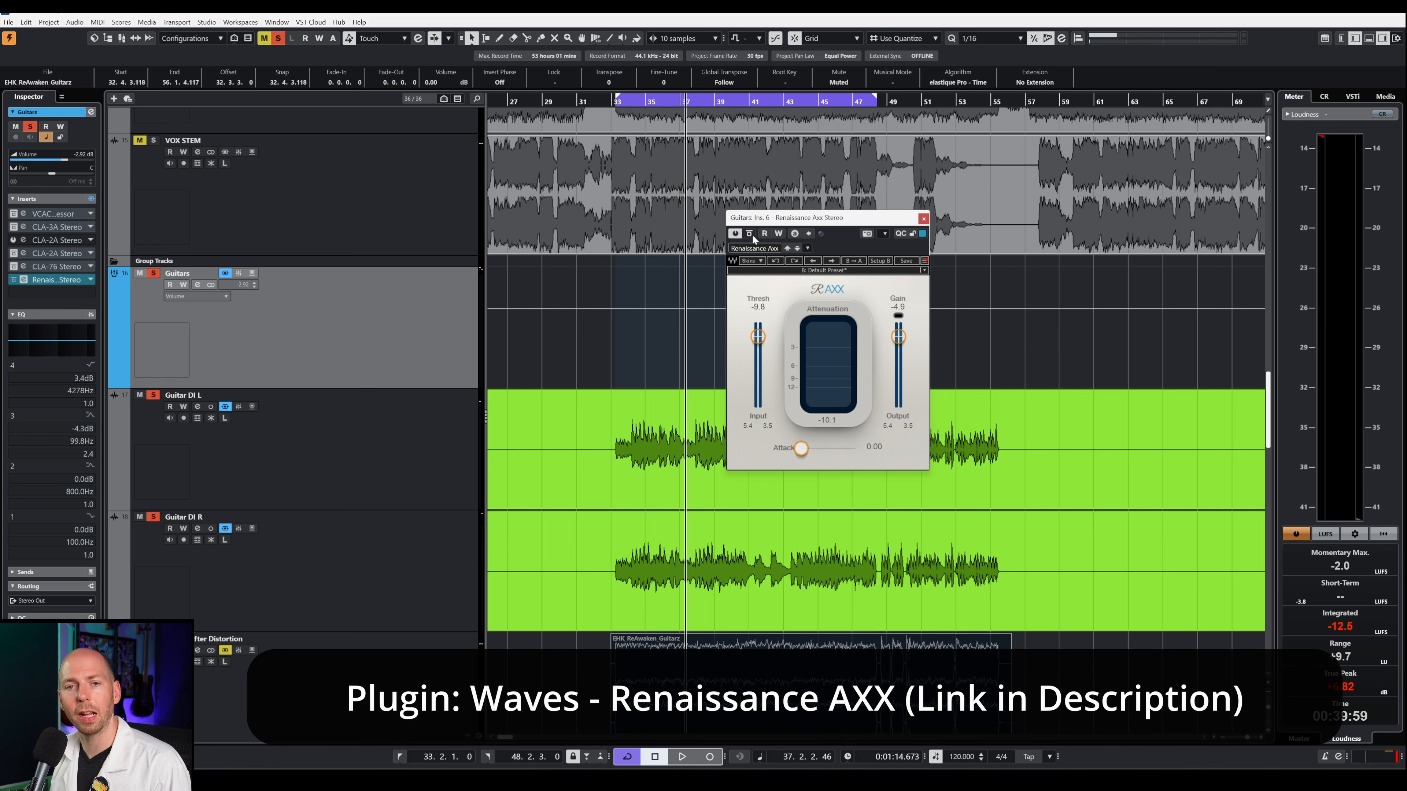
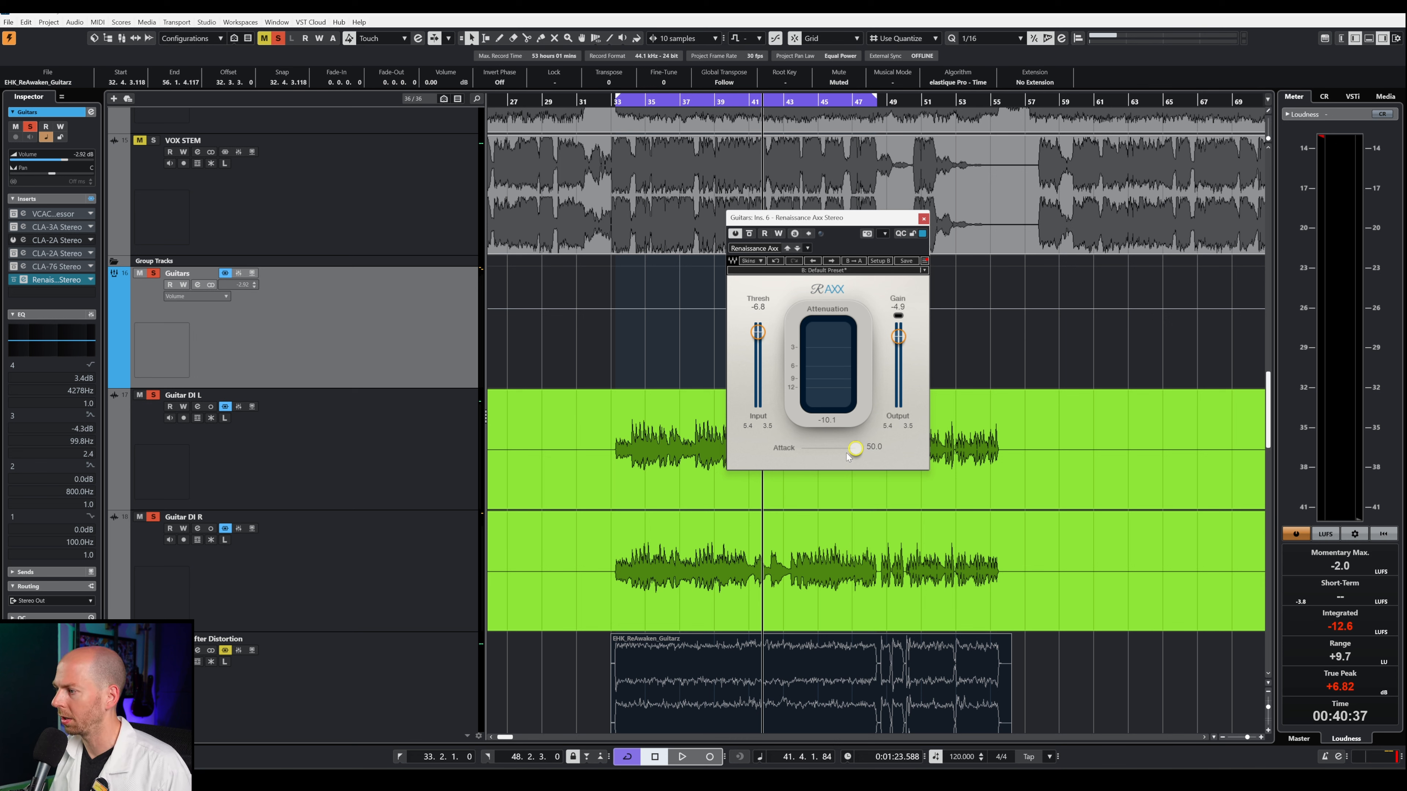
Step: Try the Renaissance Axx's Attack at 21.2, raise it to about 43.6 and audition the guitars
{"action": "left_click_drag", "start_coordinate": [856, 447], "coordinate": [824, 447]}
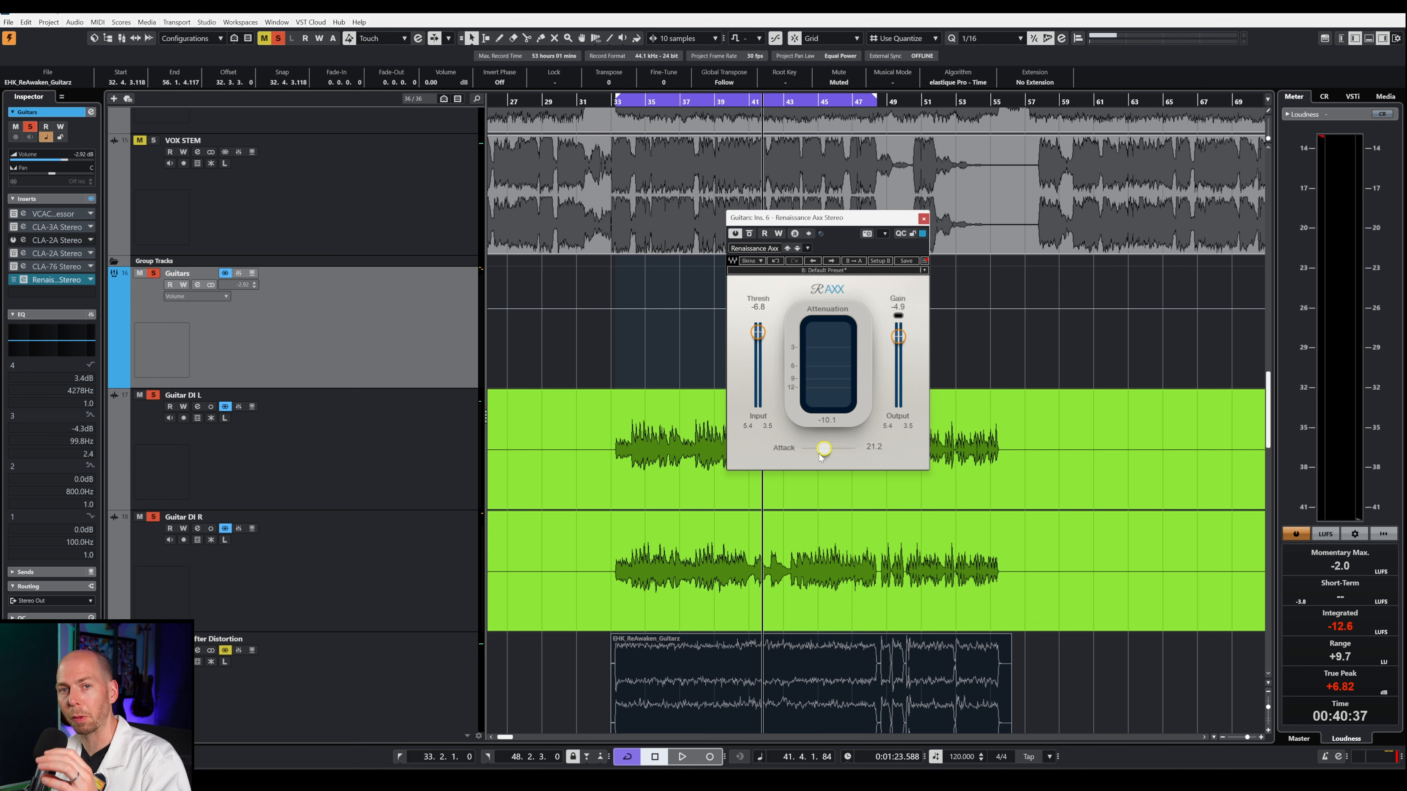
{"action": "left_click_drag", "start_coordinate": [841, 458], "coordinate": [854, 457]}
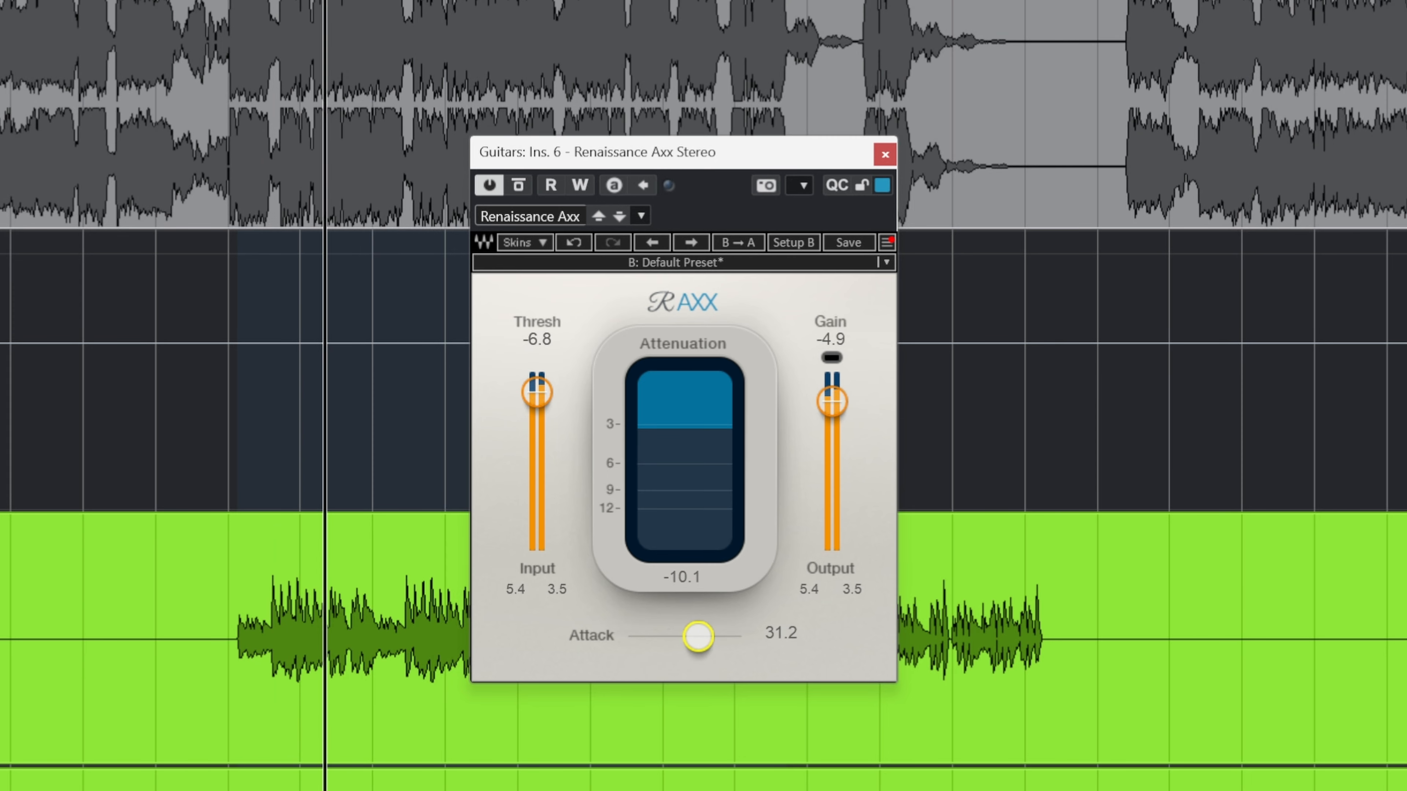
{"action": "left_click_drag", "start_coordinate": [698, 636], "coordinate": [726, 636]}
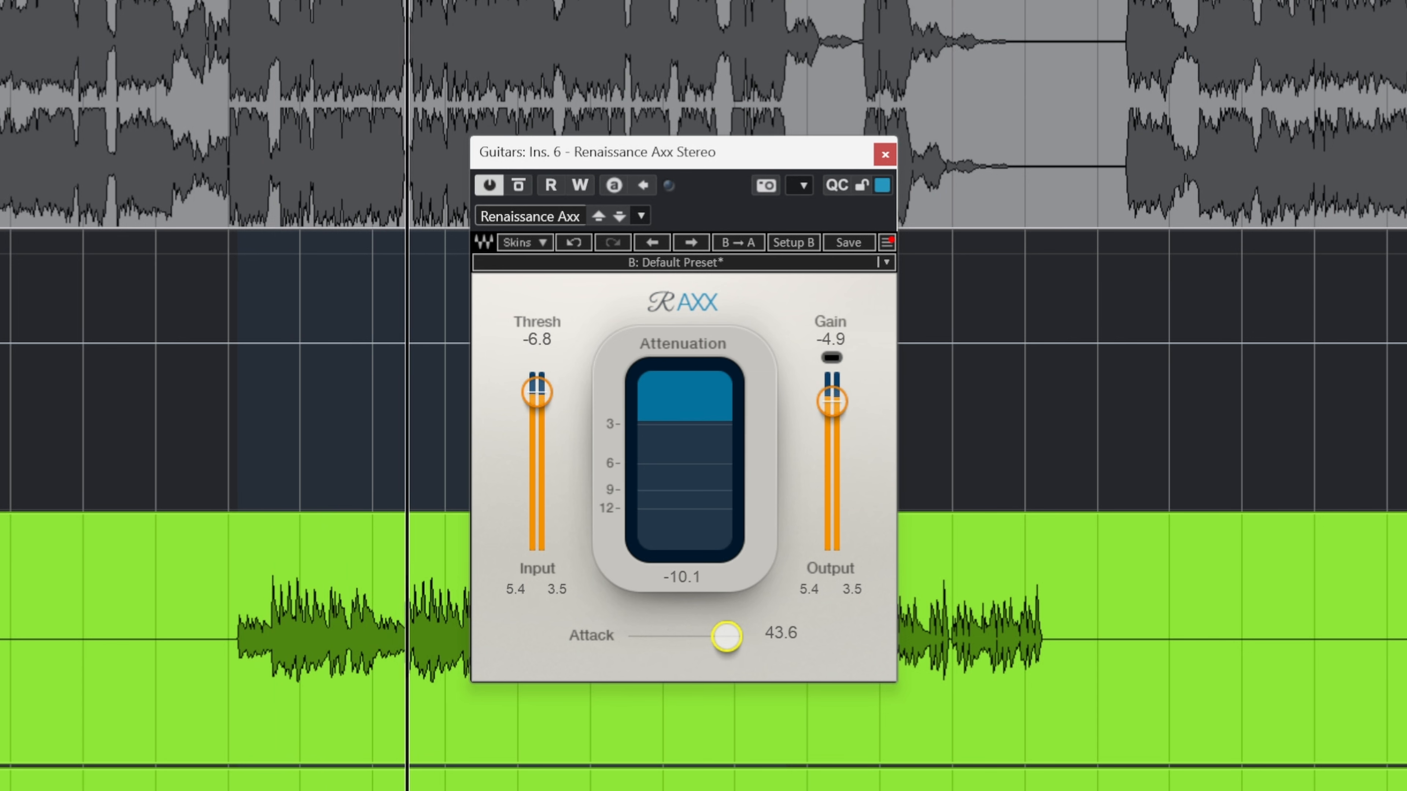
{"action": "key", "text": "space"}
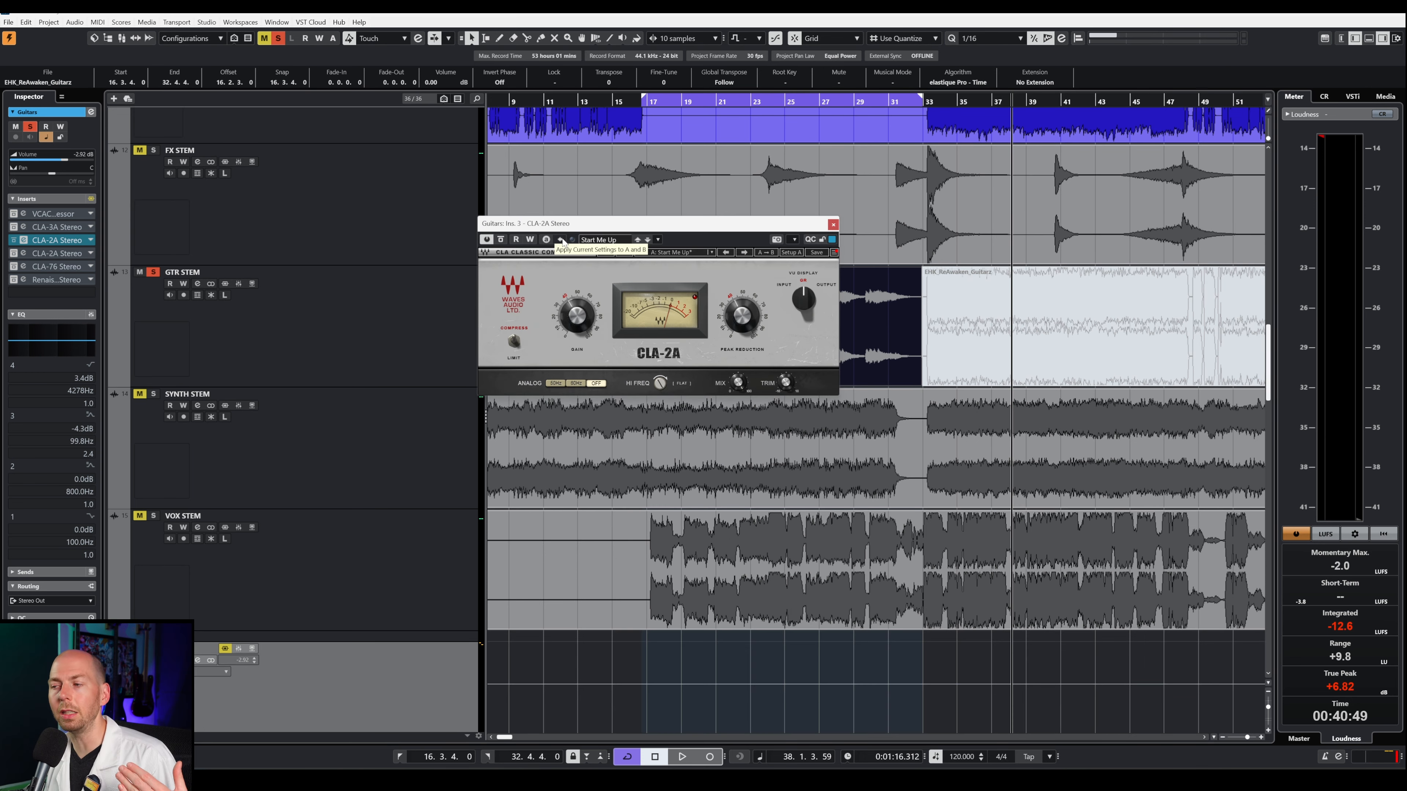
Step: Loop the opening of the GTR STEM's clean clip from 16.3.4 to 20.2.4 and take the CLA-2A out of bypass during playback
{"action": "left_click_drag", "start_coordinate": [609, 225], "coordinate": [662, 400]}
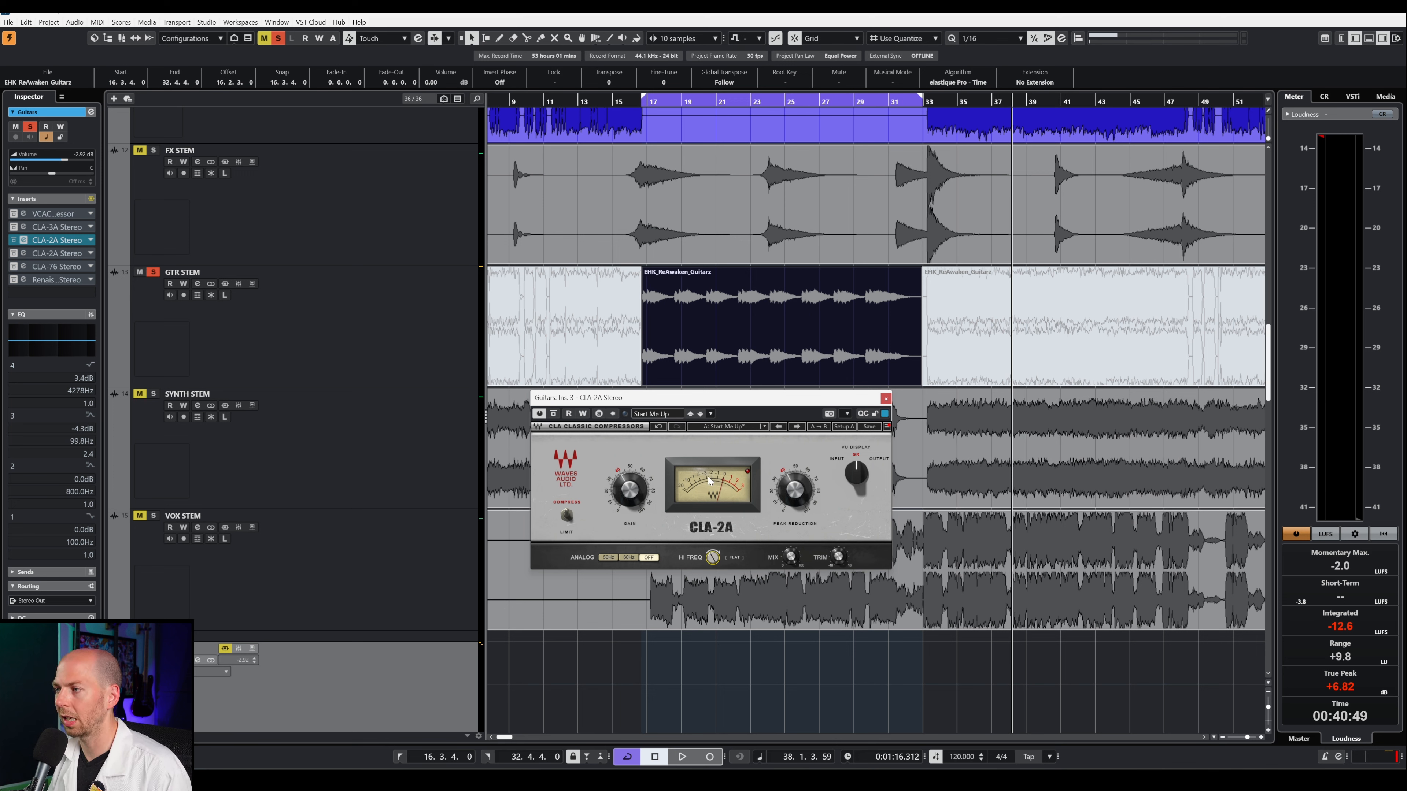
{"action": "left_click", "coordinate": [643, 104]}
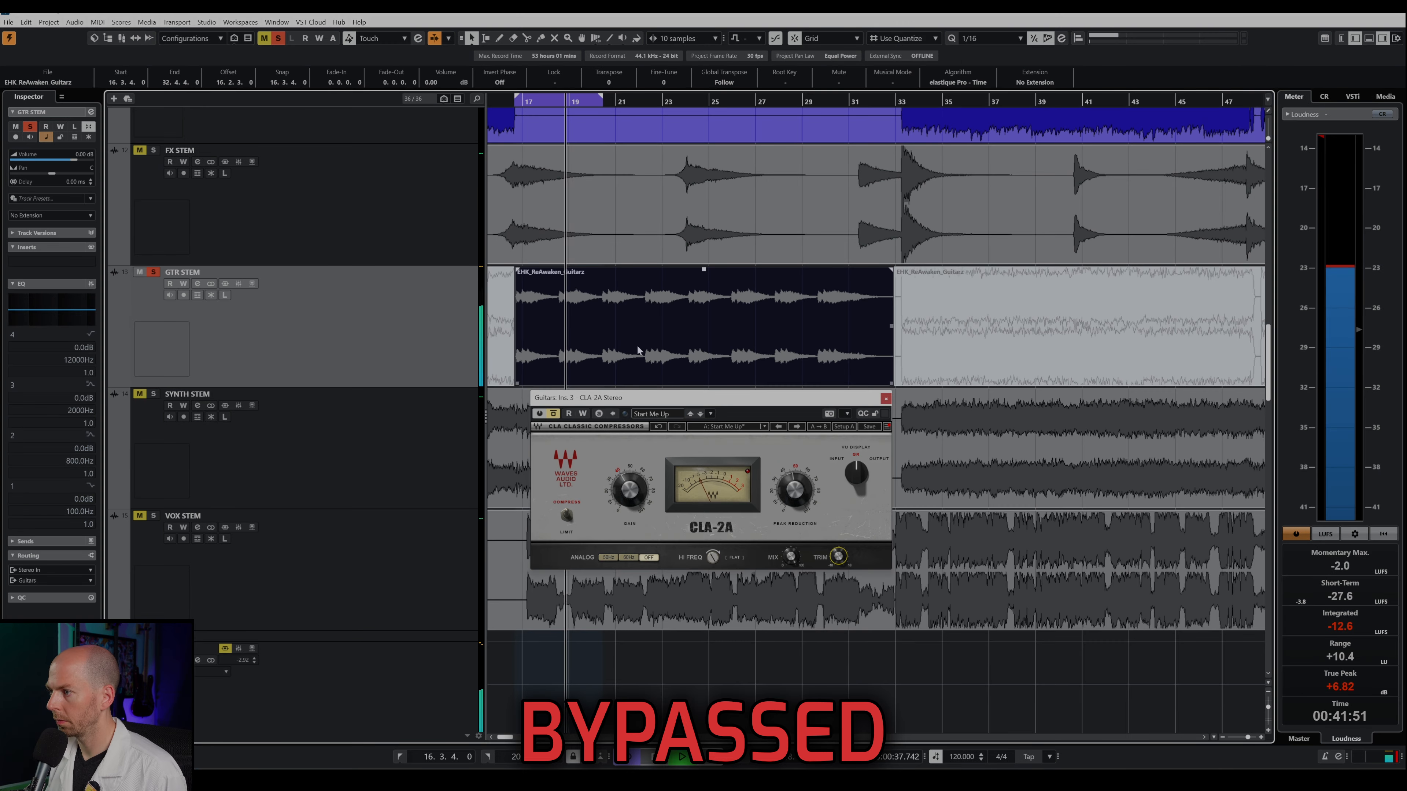
{"action": "left_click", "coordinate": [553, 414]}
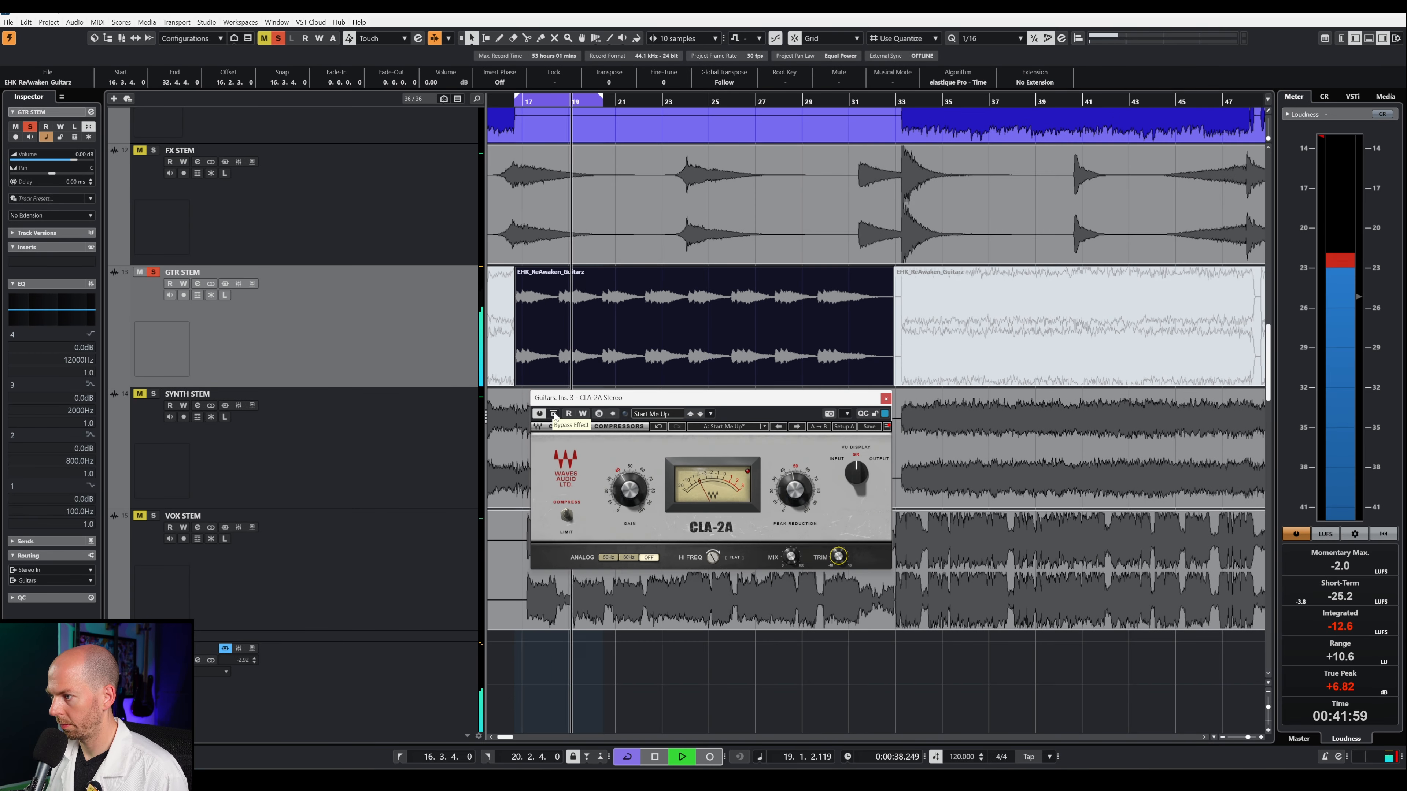
{"action": "key", "text": "space"}
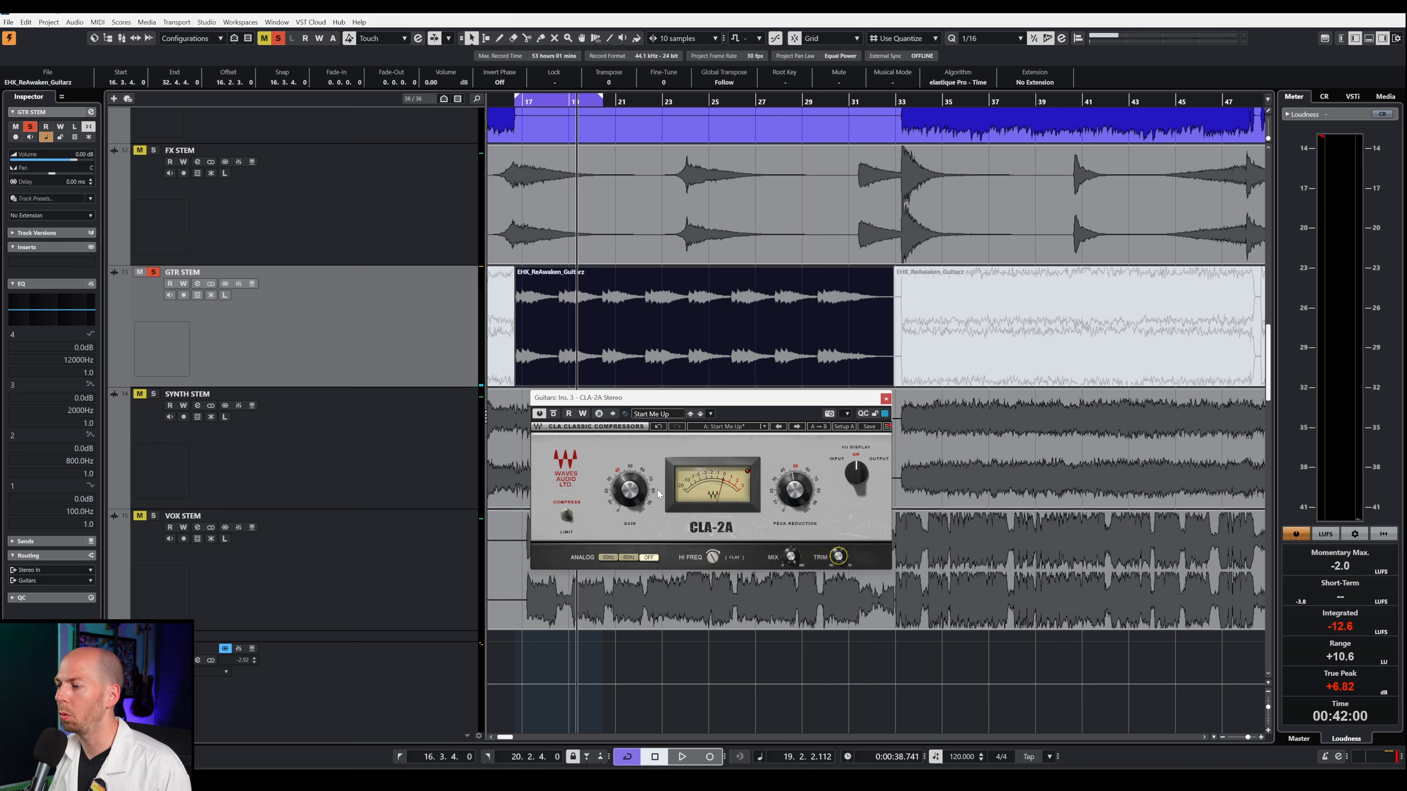
Step: Compare the clean guitar loop with the CLA-2A bypassed and active, leaving the compressor active for another listen
{"action": "key", "text": "space"}
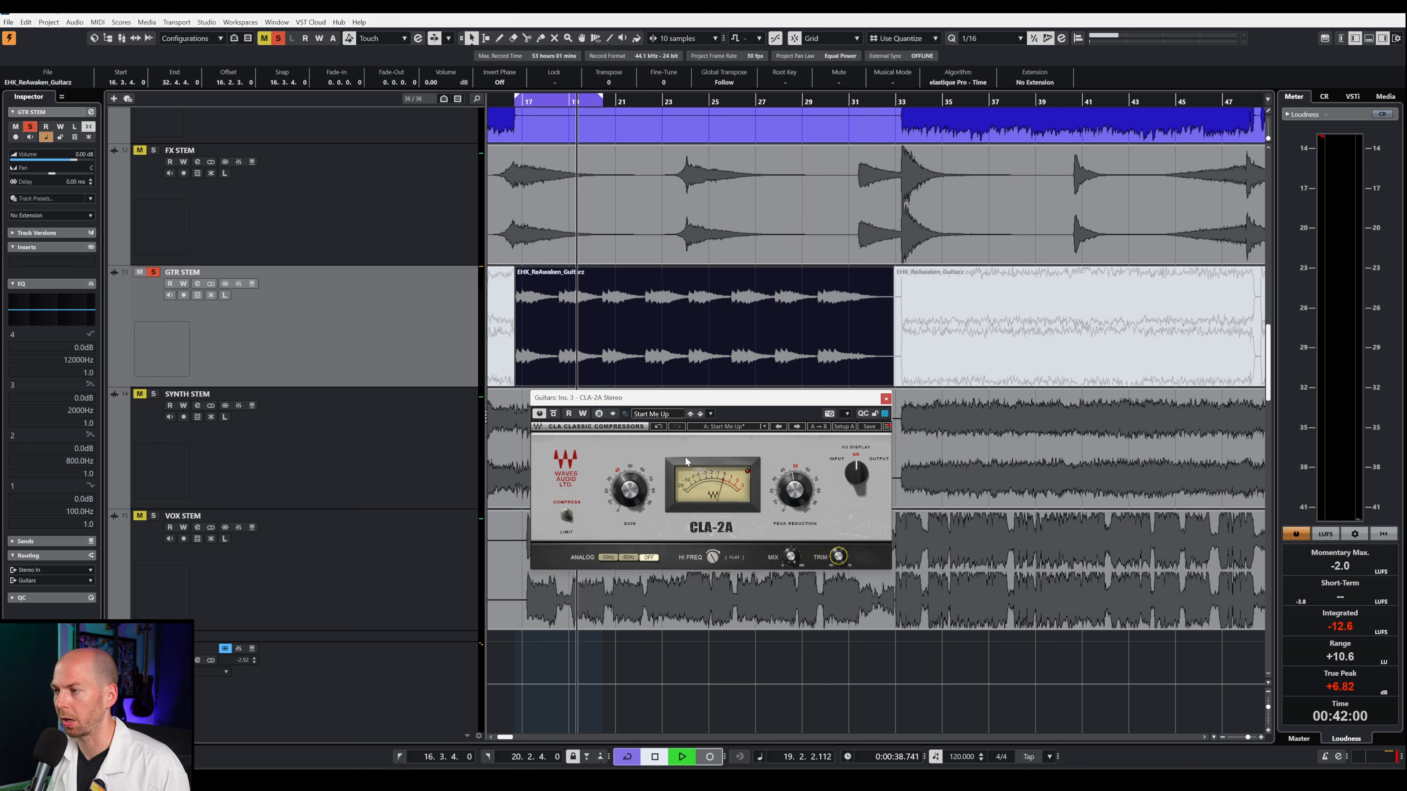
{"action": "left_click", "coordinate": [553, 413]}
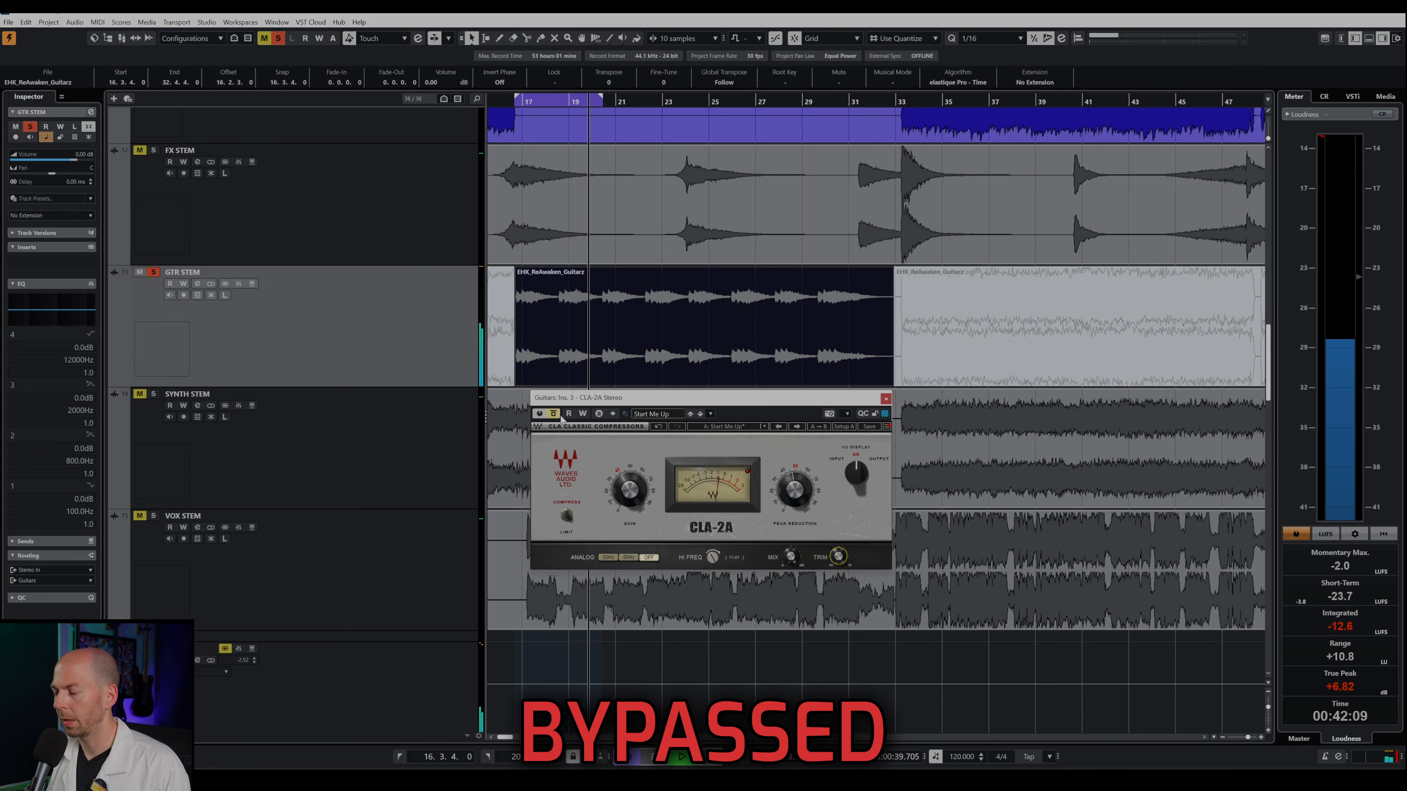
{"action": "left_click", "coordinate": [553, 413]}
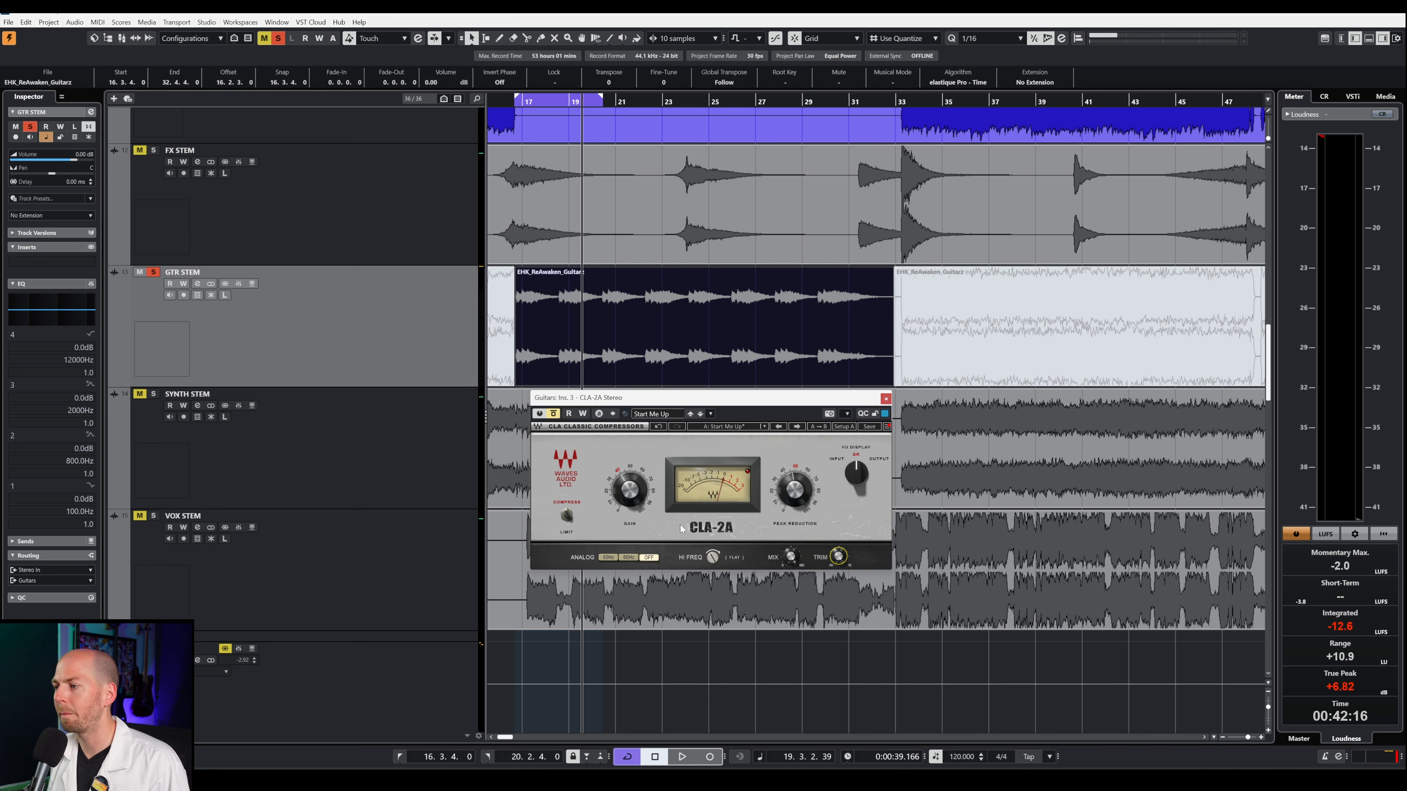
{"action": "left_click", "coordinate": [553, 414]}
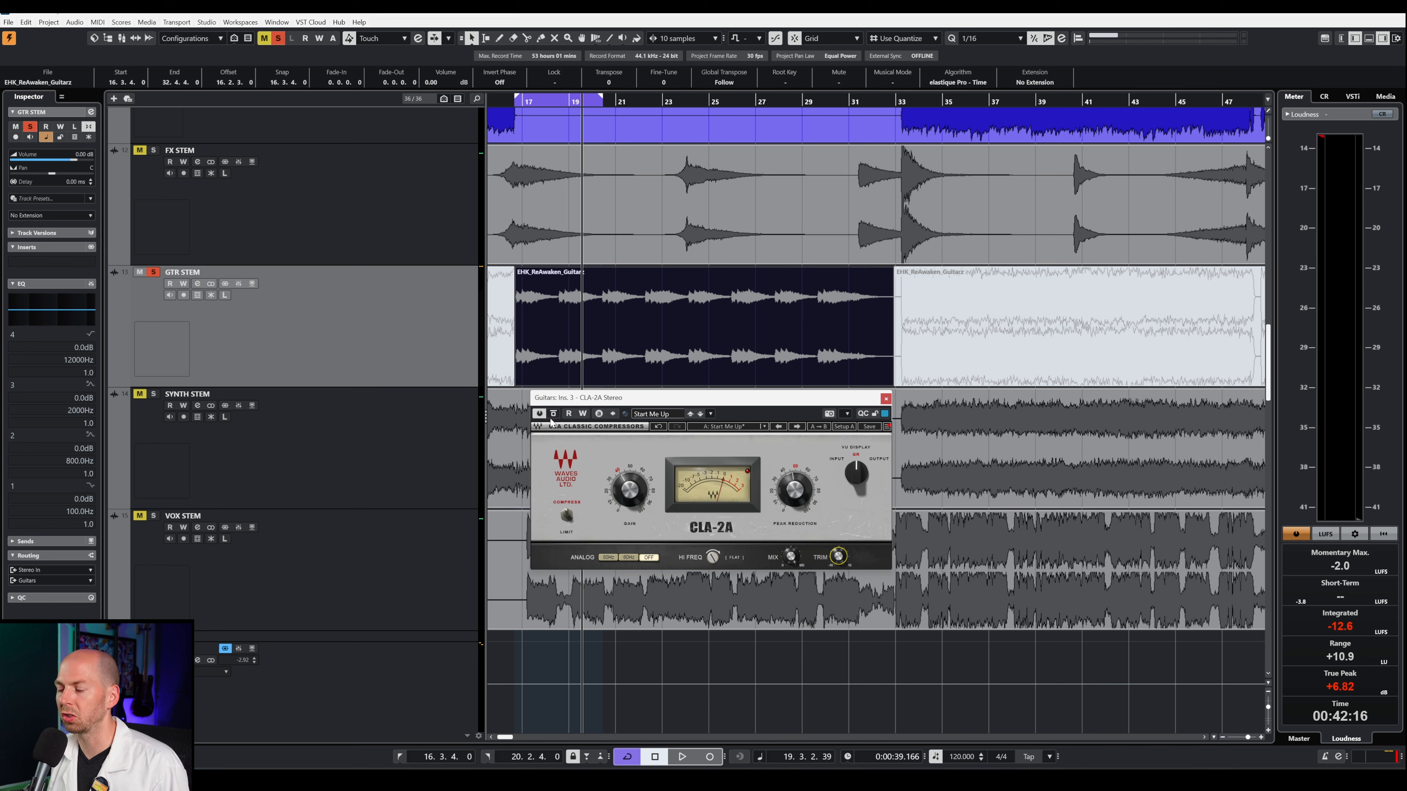
{"action": "left_click", "coordinate": [553, 414]}
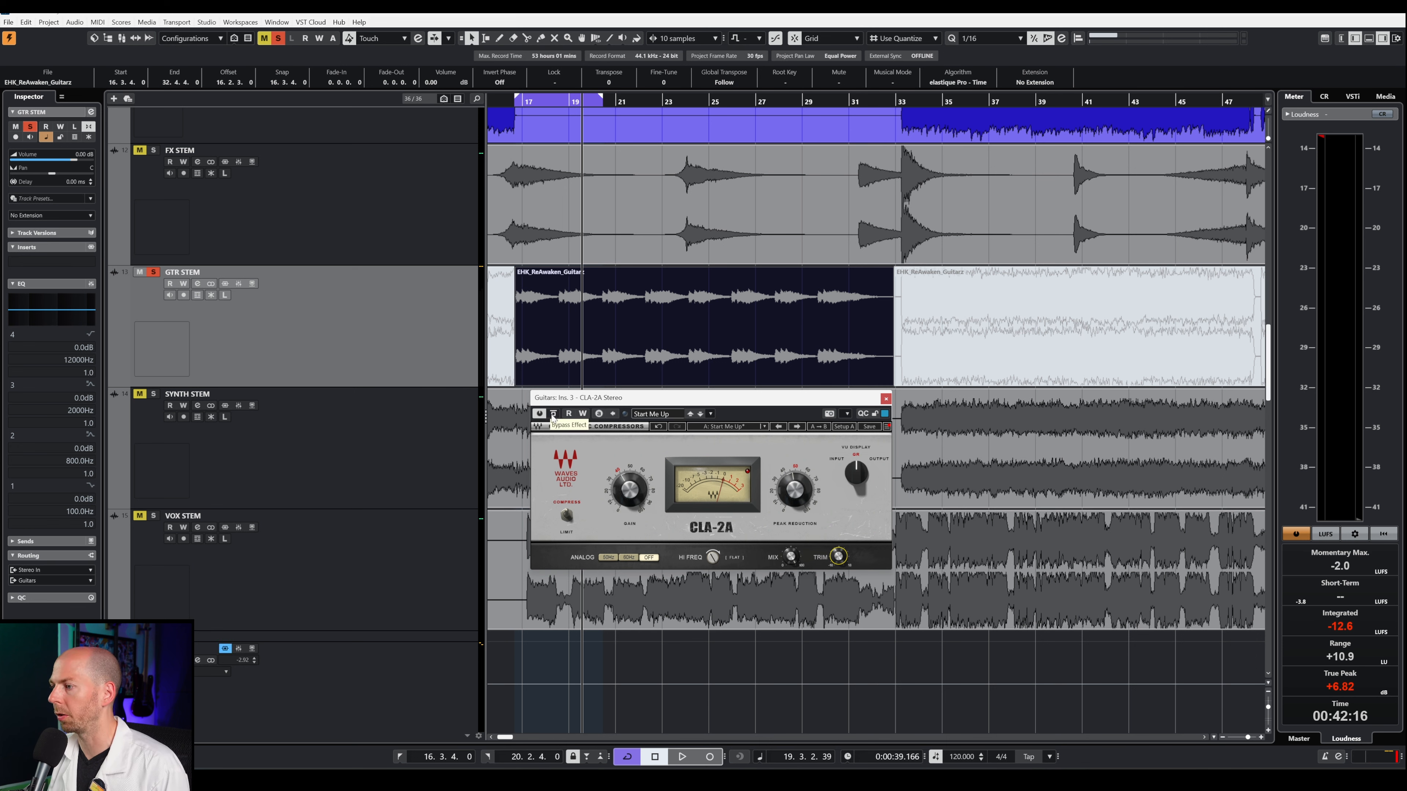
{"action": "key", "text": "space"}
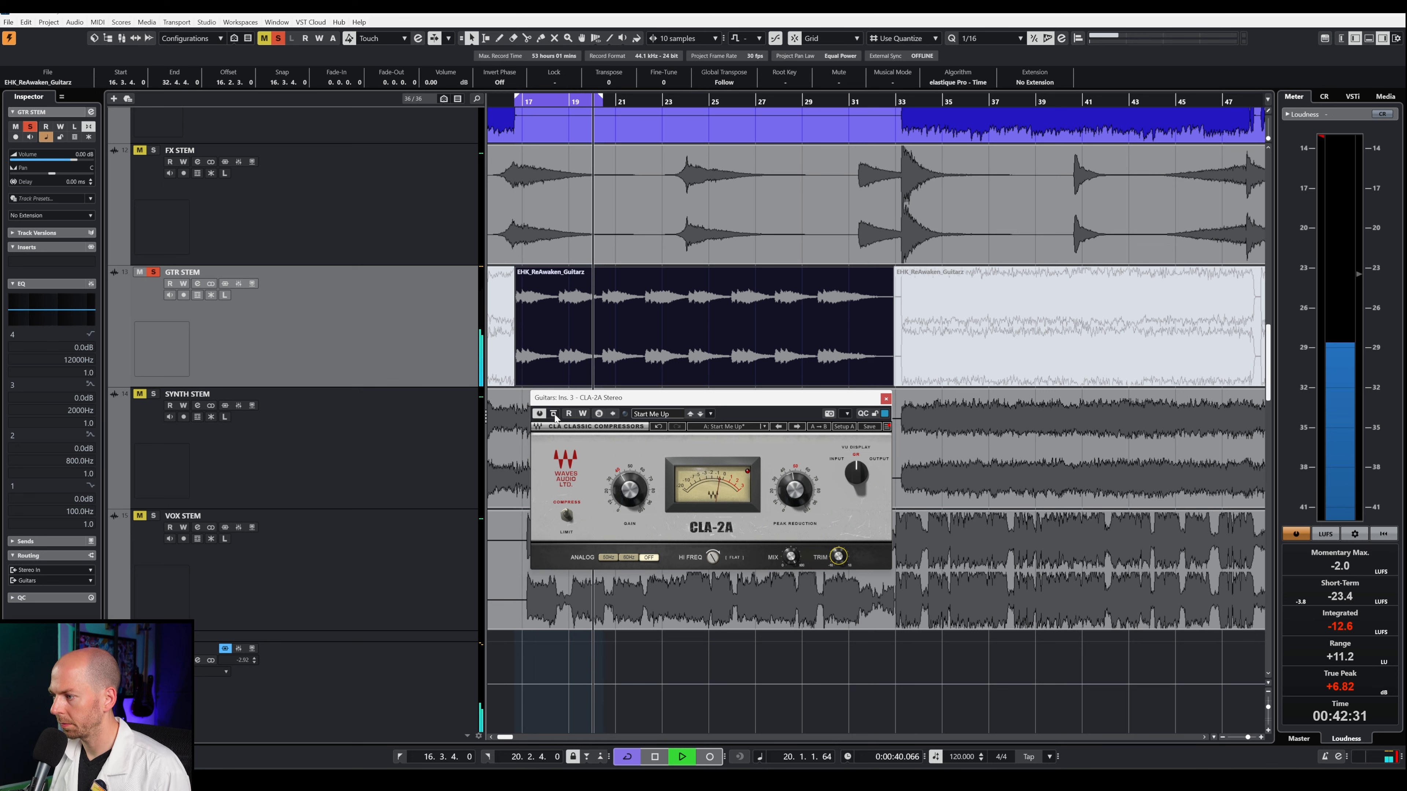
{"action": "key", "text": "space"}
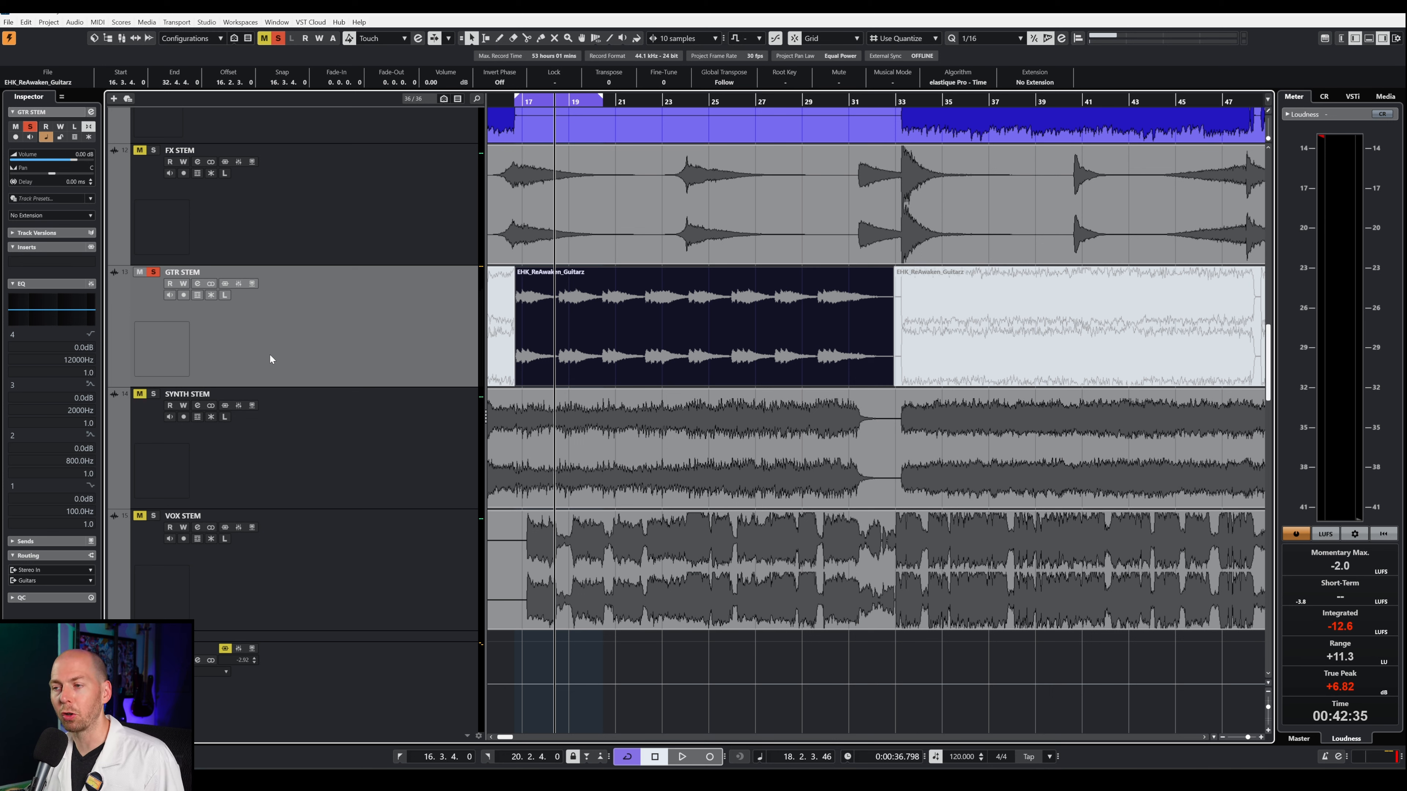
Step: Select the Guitars group and open its VCA Compressor insert
{"action": "left_click", "coordinate": [347, 698]}
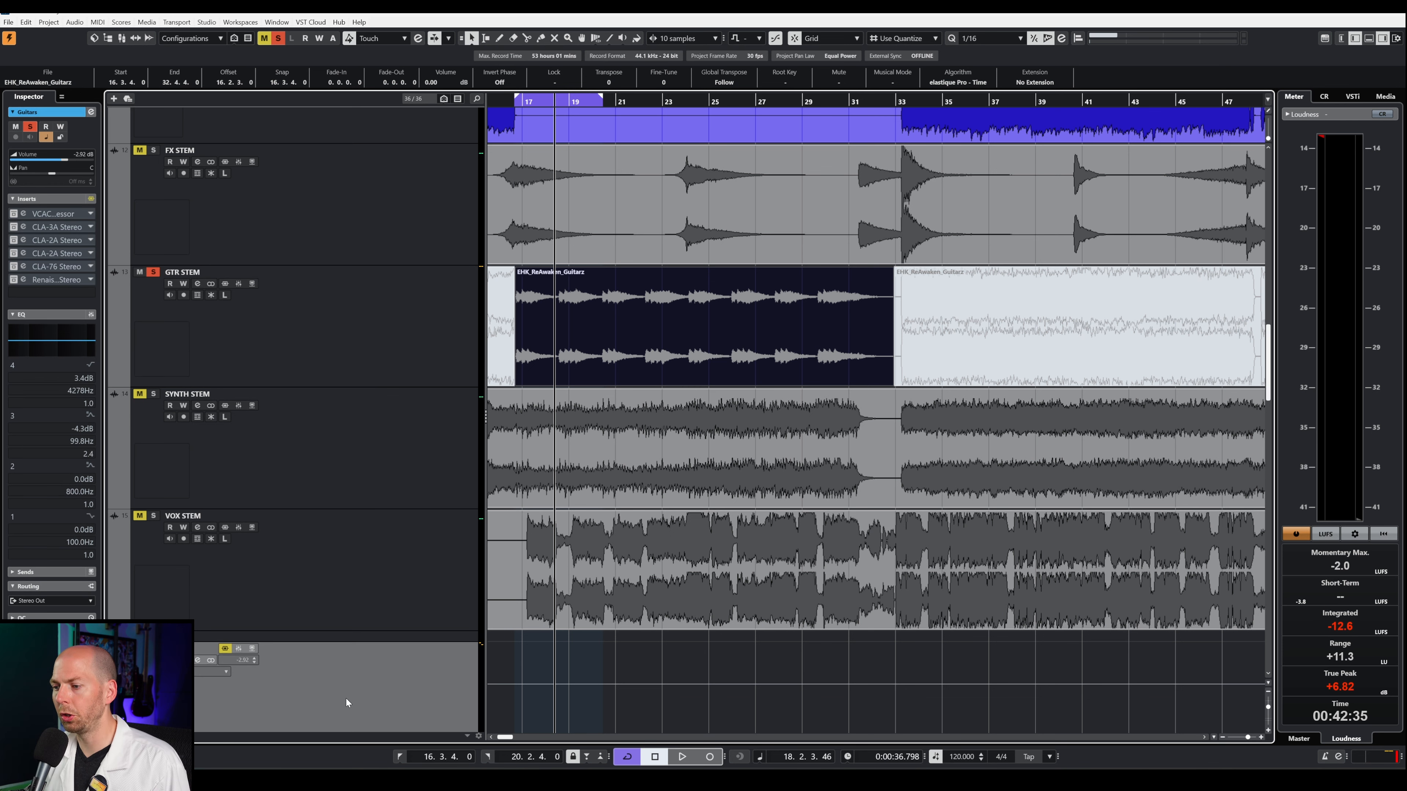
{"action": "left_click", "coordinate": [58, 217]}
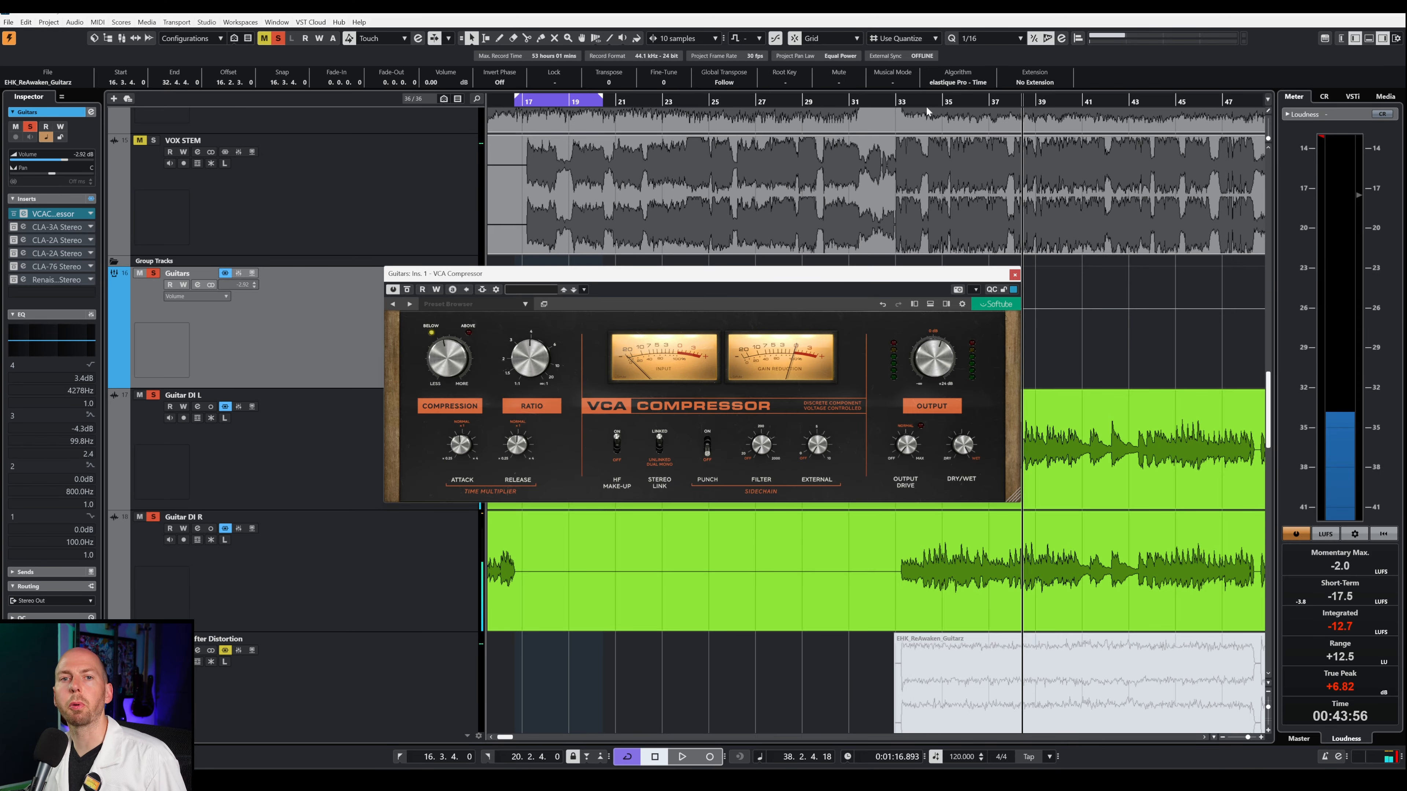
Step: Adjust the playback range in the ruler and turn off the VCA Compressor's Stereo Link while the heavy guitars play
{"action": "left_click_drag", "start_coordinate": [925, 102], "coordinate": [915, 113]}
{"action": "left_click_drag", "start_coordinate": [916, 114], "coordinate": [866, 103]}
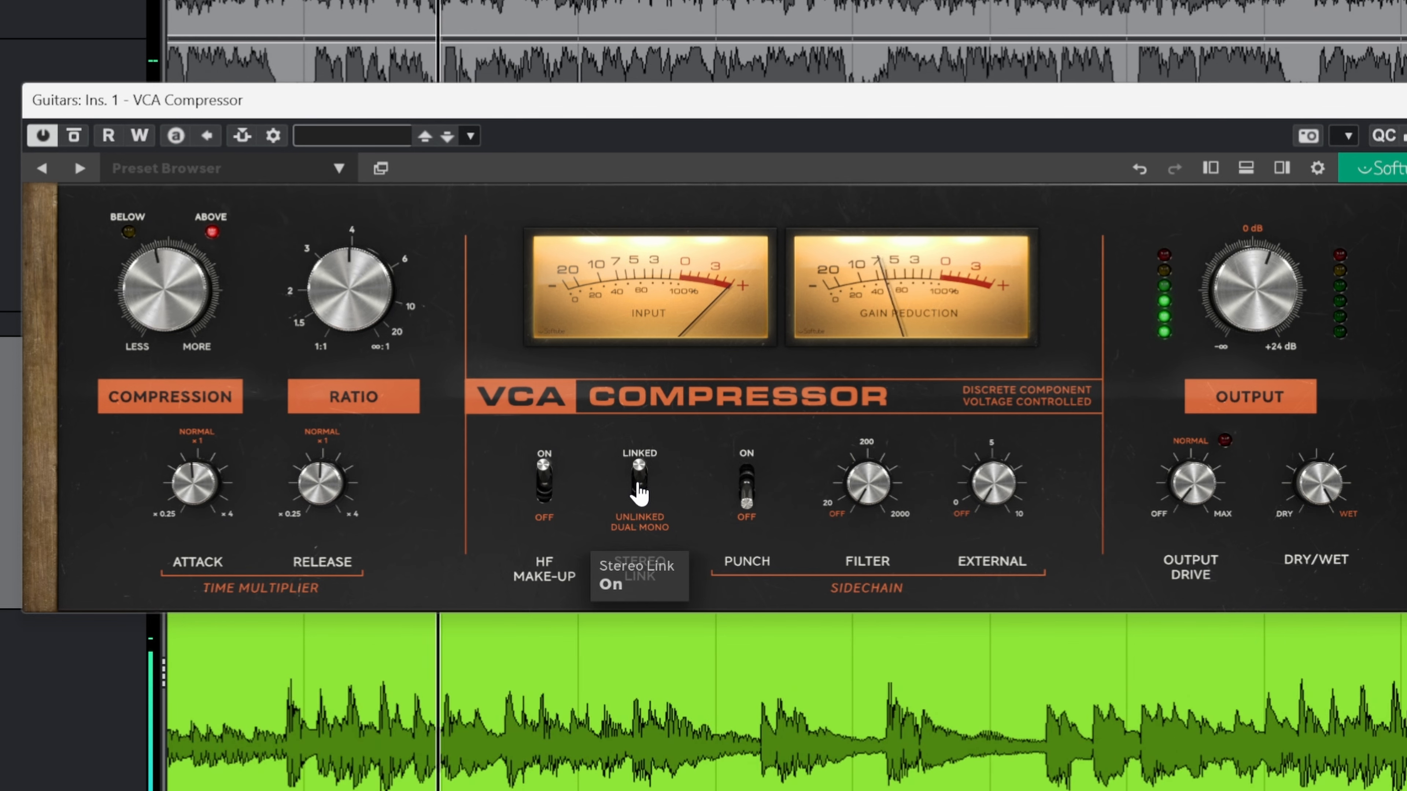
{"action": "left_click", "coordinate": [639, 482]}
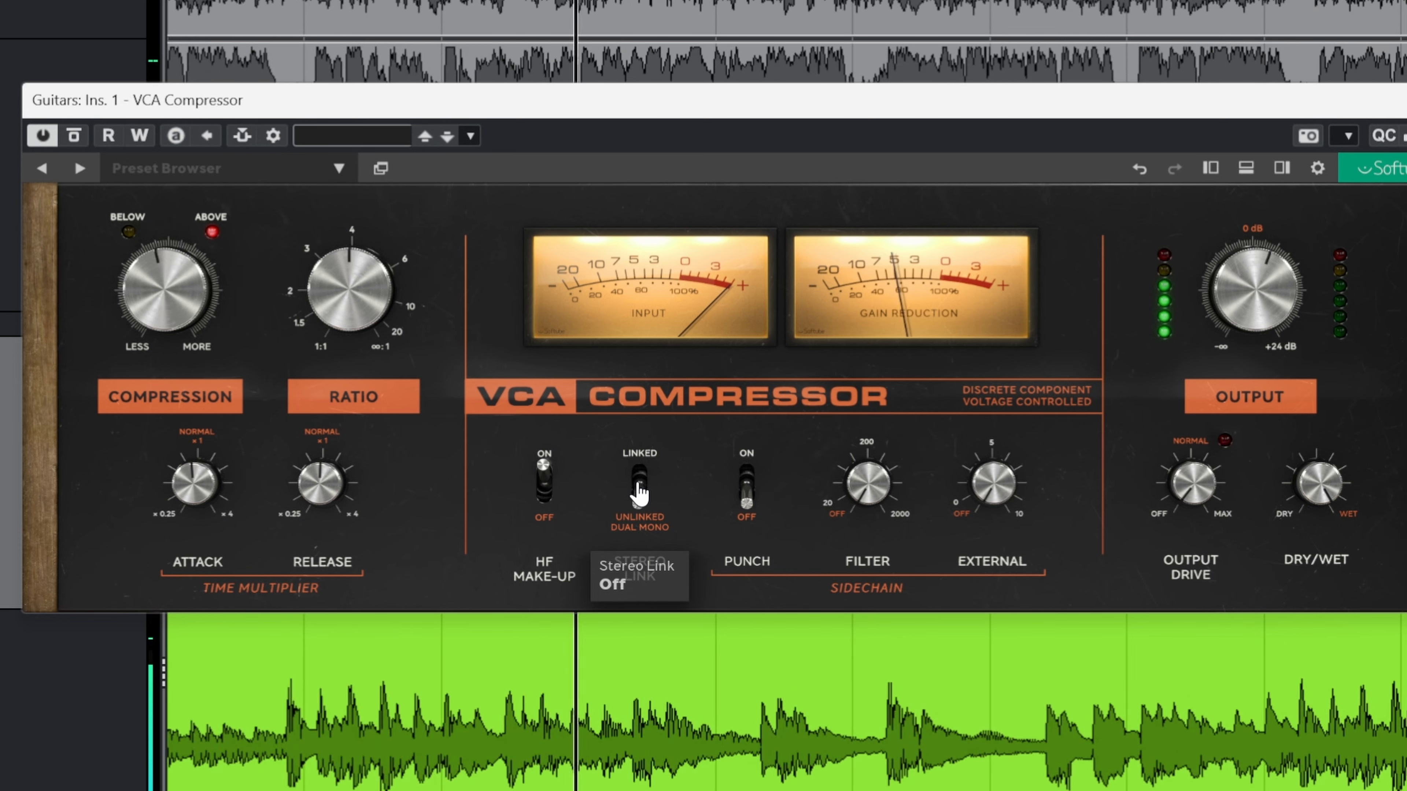